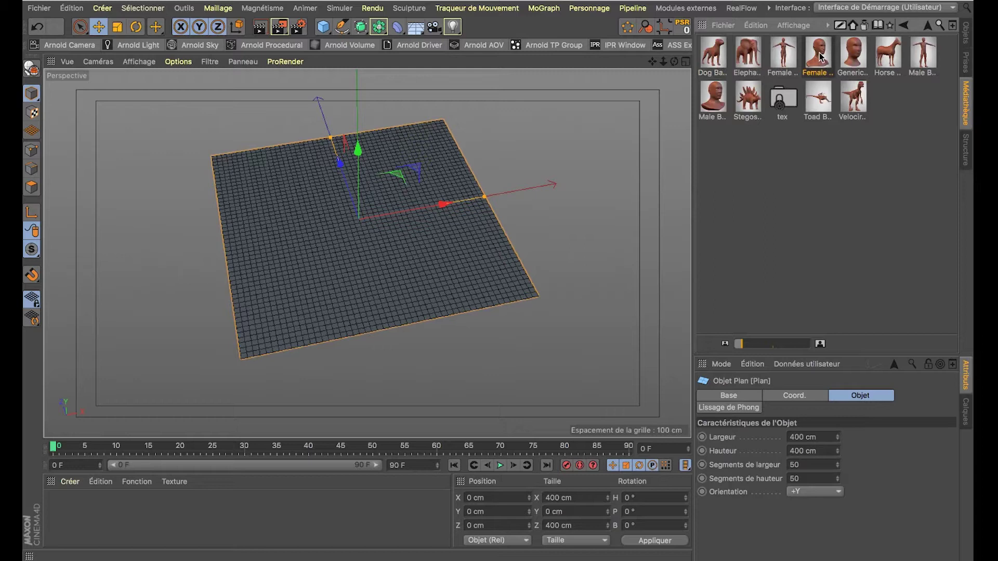
# Step: Add the Female_Bust model from the content library and scale it up on the plane
pyautogui.doubleClick(820, 54)
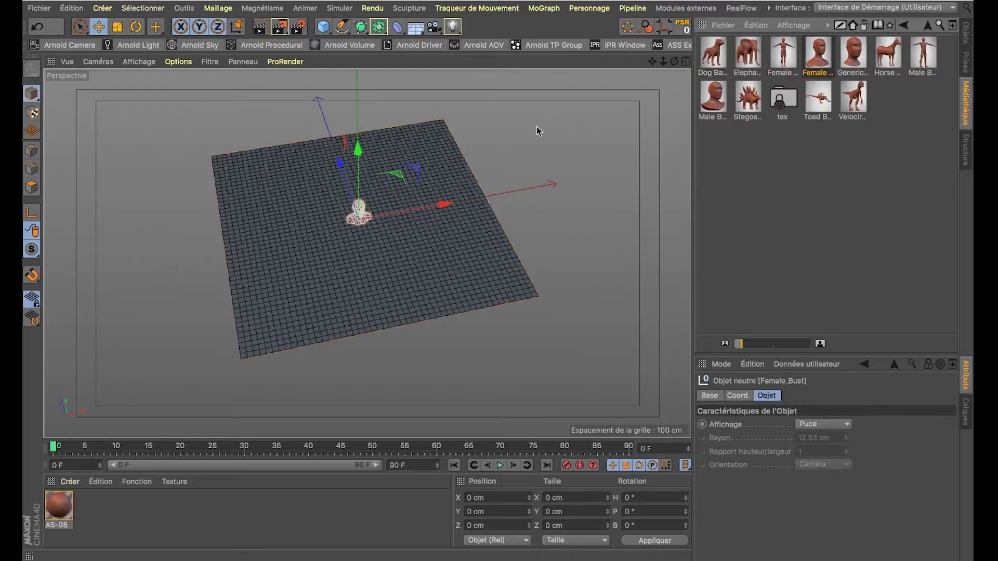
pyautogui.click(963, 35)
pyautogui.press('t')
pyautogui.moveTo(281, 267); pyautogui.dragTo(409, 259)
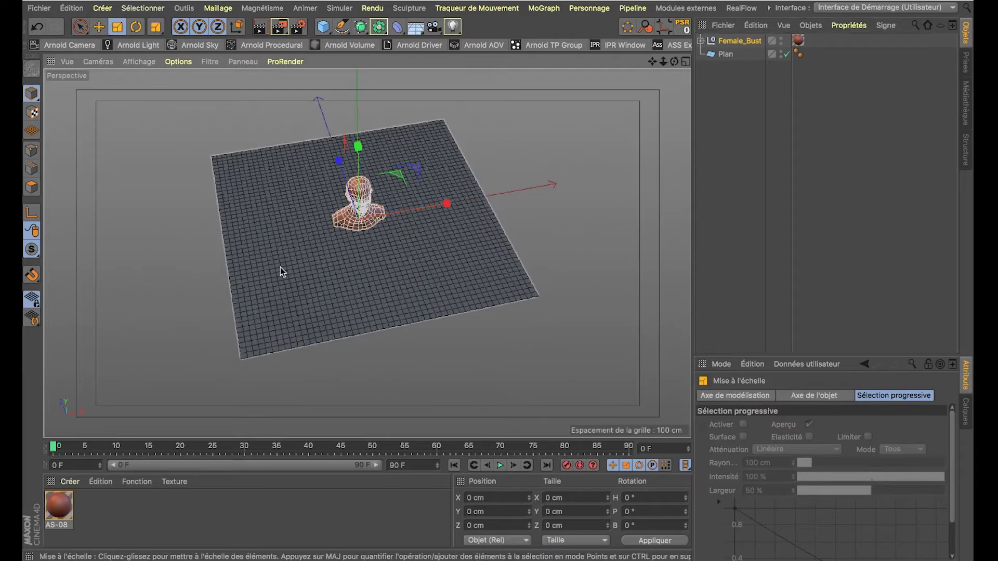
# Step: Lay the bust flat by rotating its pitch to -90° and move it to about -35 cm on Z
pyautogui.press('r')
pyautogui.moveTo(364, 200); pyautogui.dragTo(256, 83)
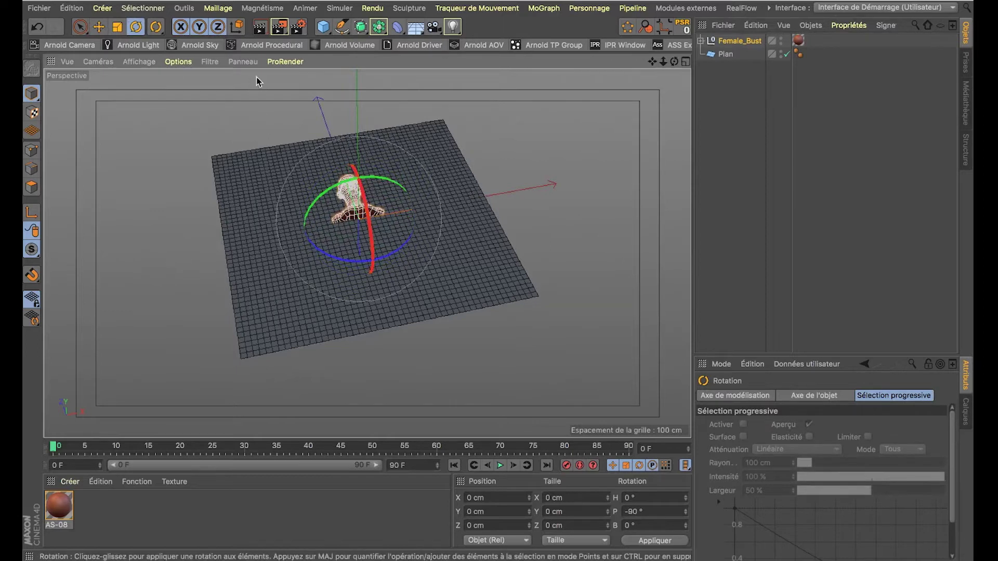
pyautogui.press('e')
pyautogui.scroll(4, 395, 236)
pyautogui.keyDown('alt'); pyautogui.moveTo(395, 236); pyautogui.dragTo(419, 256); pyautogui.keyUp('alt')
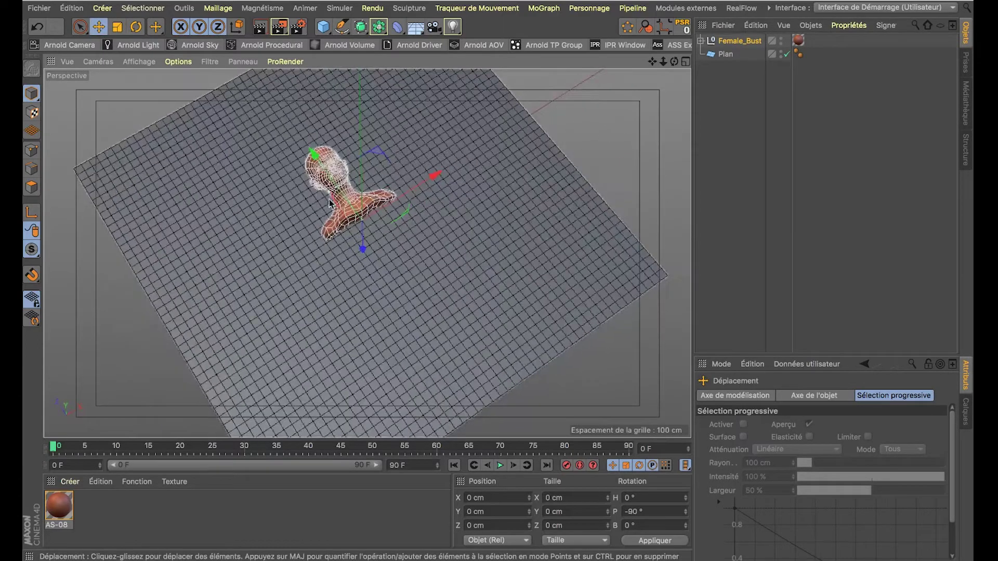
pyautogui.moveTo(316, 156); pyautogui.dragTo(344, 216)
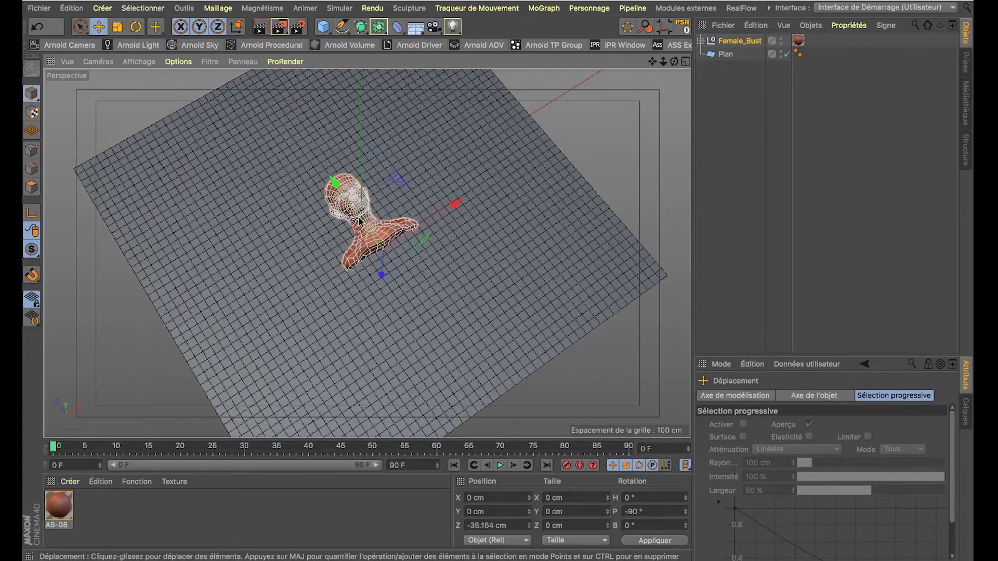
pyautogui.scroll(5, 350, 219)
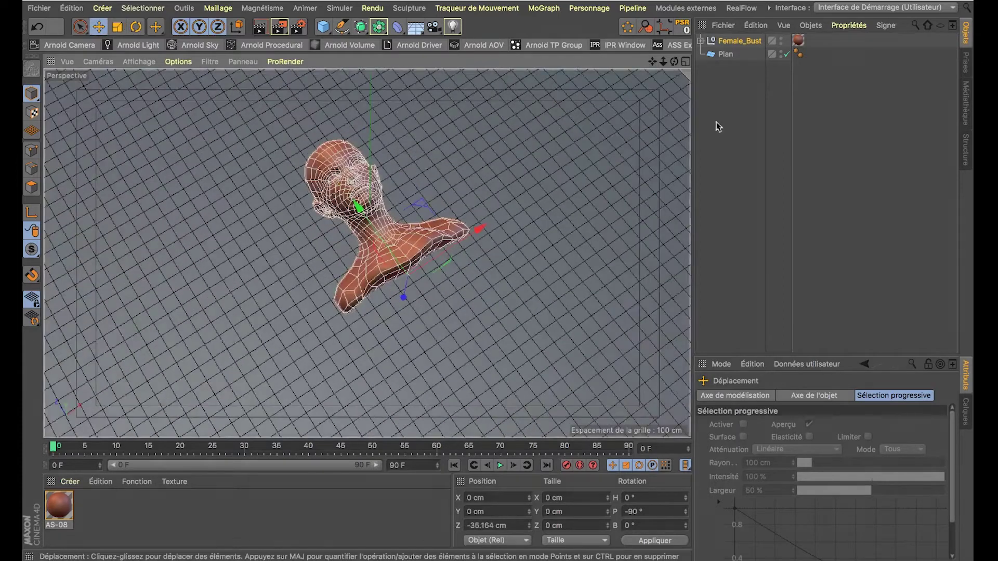
# Step: Delete the bust's material and its Female_Bust parent null, keeping the mesh as a standalone object
pyautogui.click(60, 506)
pyautogui.press('Delete')
pyautogui.click(701, 41)
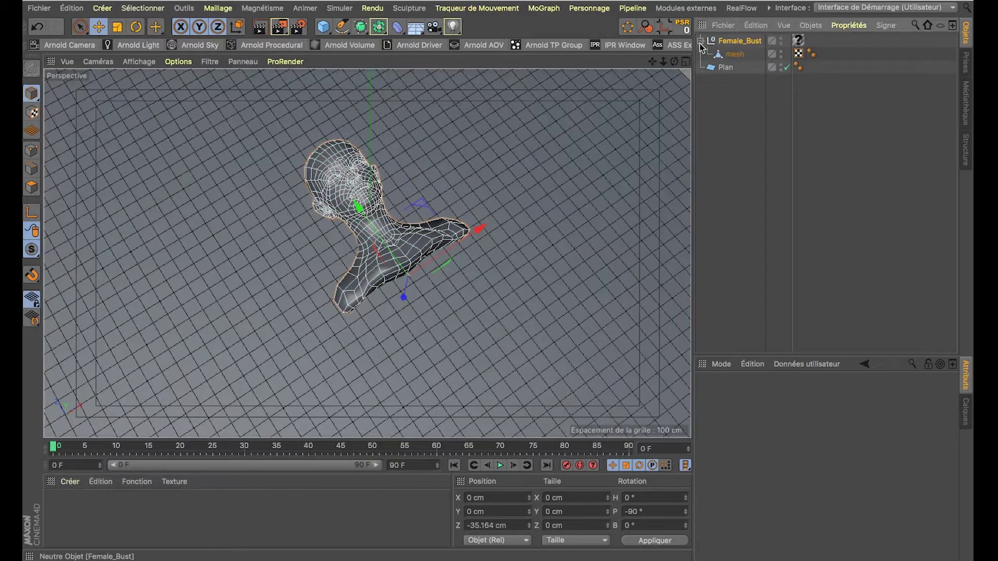
pyautogui.moveTo(728, 90); pyautogui.dragTo(729, 90)
pyautogui.click(740, 41)
pyautogui.press('Delete')
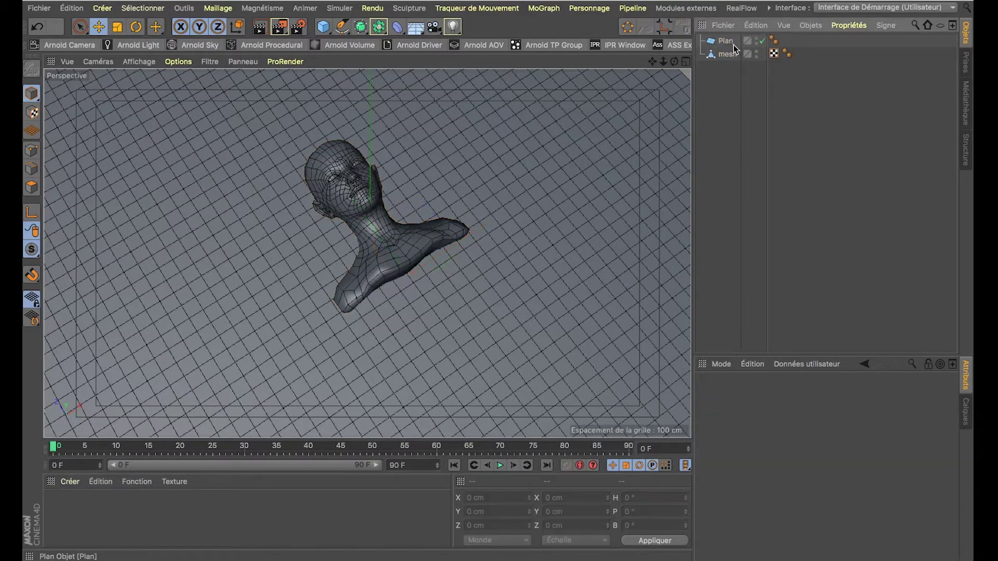
# Step: Lower the bust mesh into the plane to about -6.6 cm on Y
pyautogui.click(727, 41)
pyautogui.keyDown('alt'); pyautogui.moveTo(526, 173); pyautogui.dragTo(376, 149); pyautogui.keyUp('alt')
pyautogui.click(727, 54)
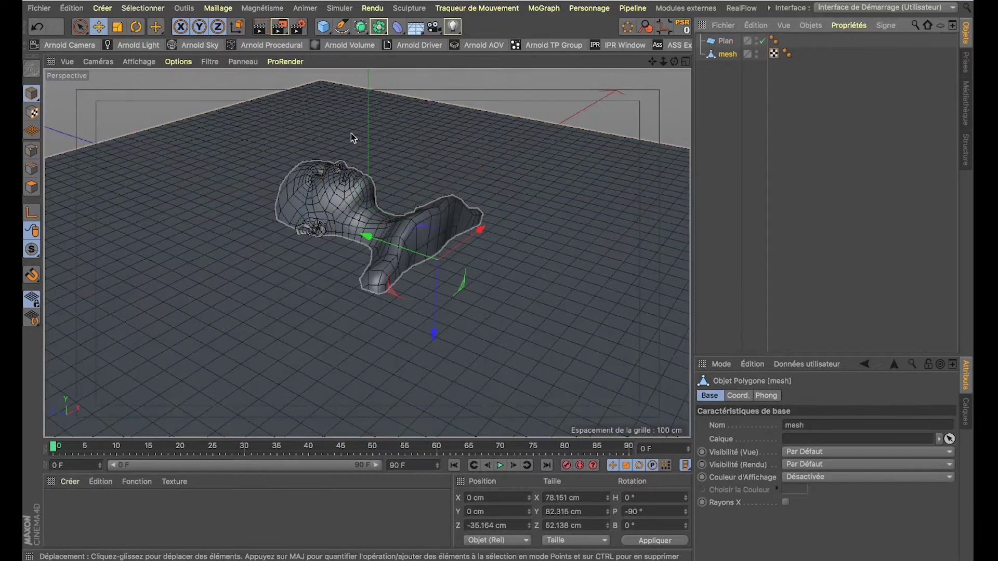
pyautogui.moveTo(437, 284); pyautogui.dragTo(278, 331)
pyautogui.keyDown('alt'); pyautogui.moveTo(364, 184); pyautogui.dragTo(220, 255); pyautogui.keyUp('alt')
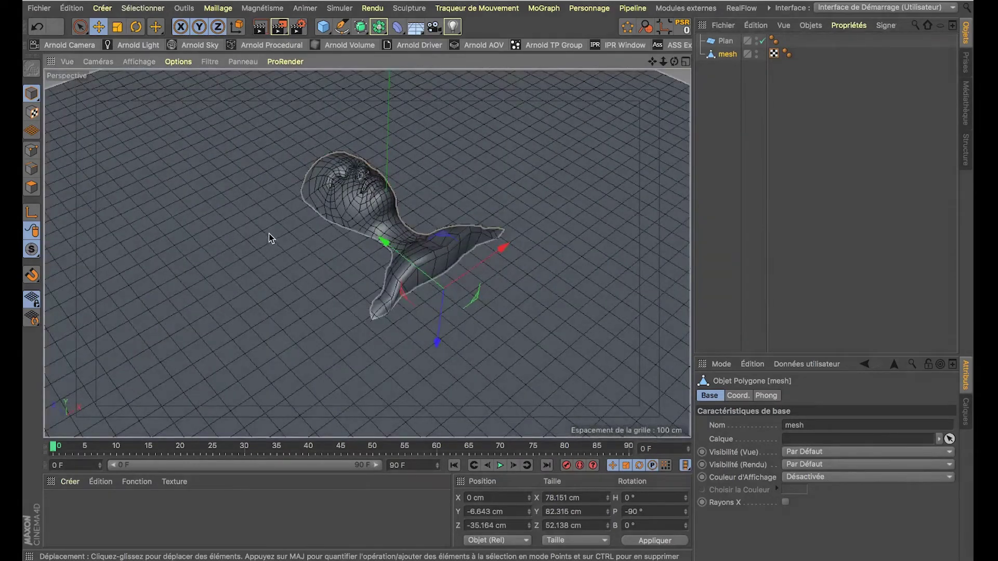
pyautogui.click(707, 78)
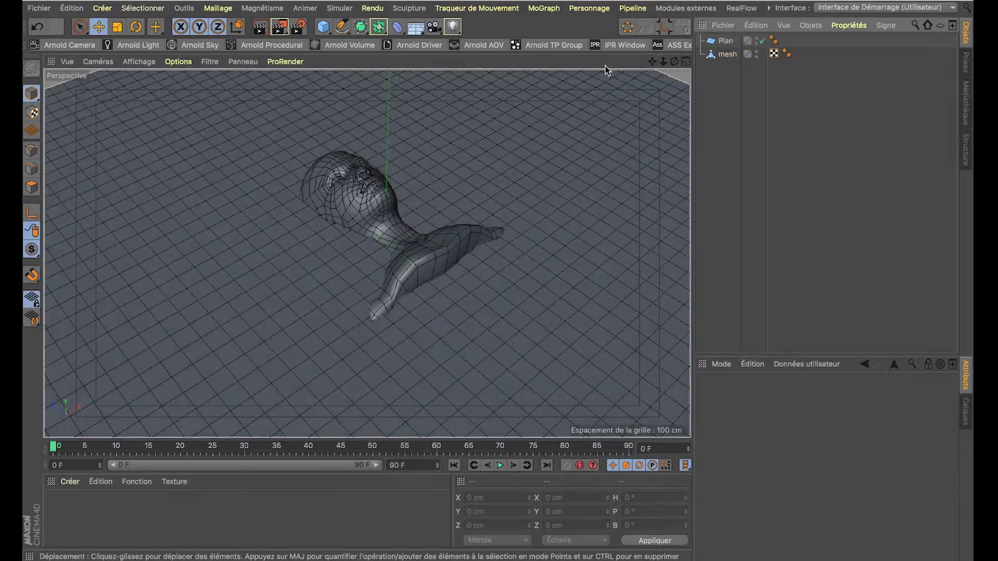
# Step: Add a camera above the bust and align it straight down with heading 0°, pitch -90° and X position 0 cm
pyautogui.click(436, 26)
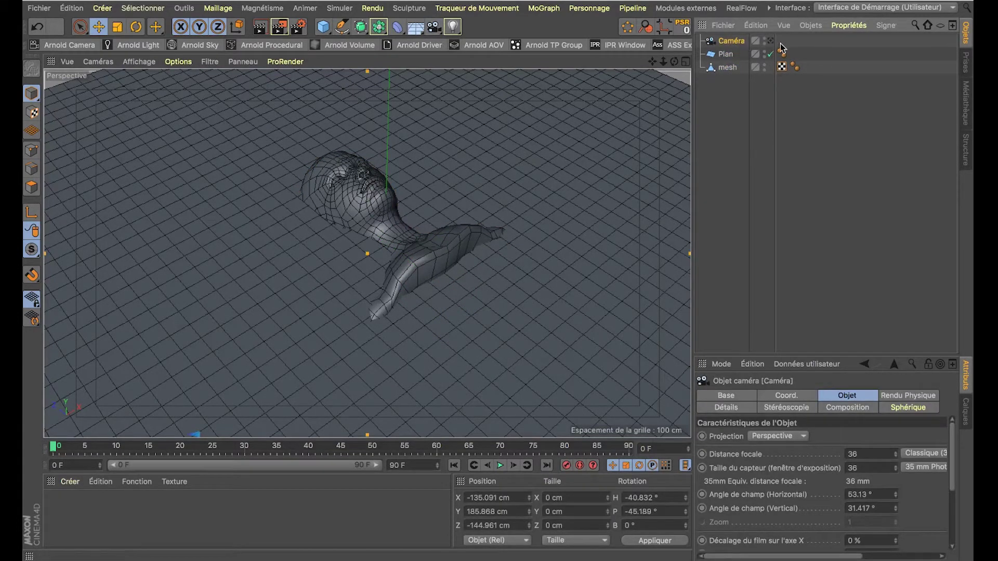
pyautogui.keyDown('alt'); pyautogui.moveTo(403, 220); pyautogui.dragTo(346, 279); pyautogui.keyUp('alt')
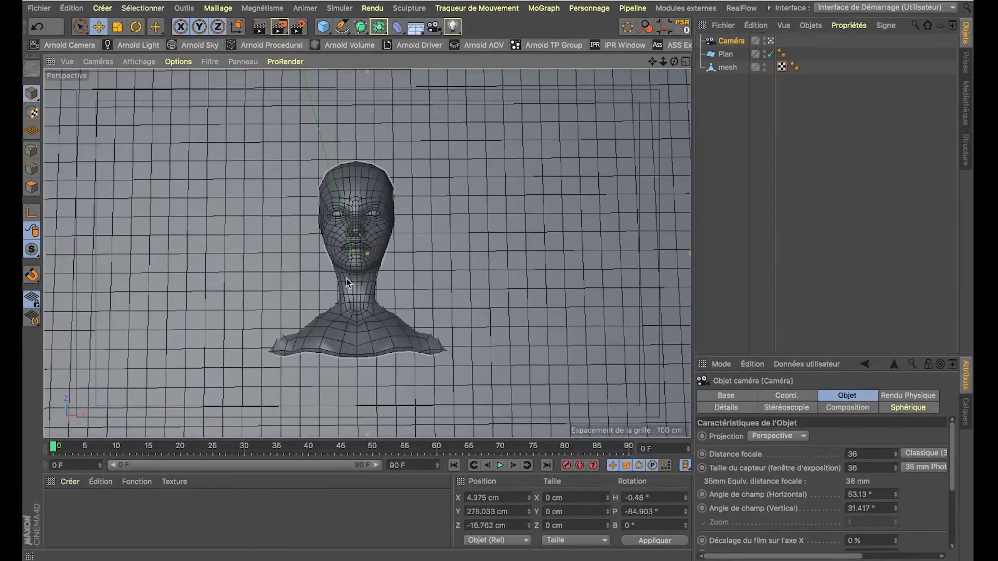
pyautogui.doubleClick(639, 498)
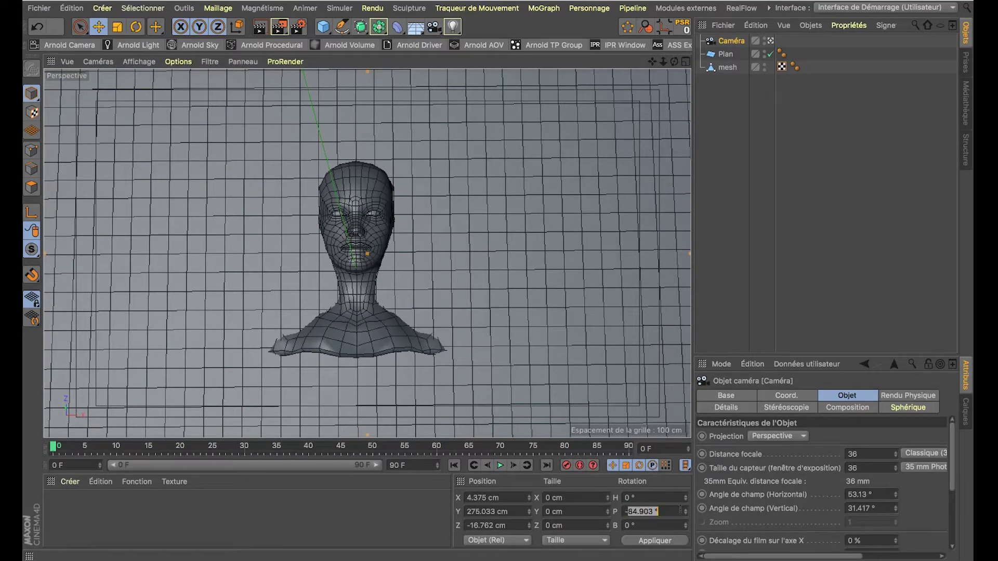
pyautogui.write('90')
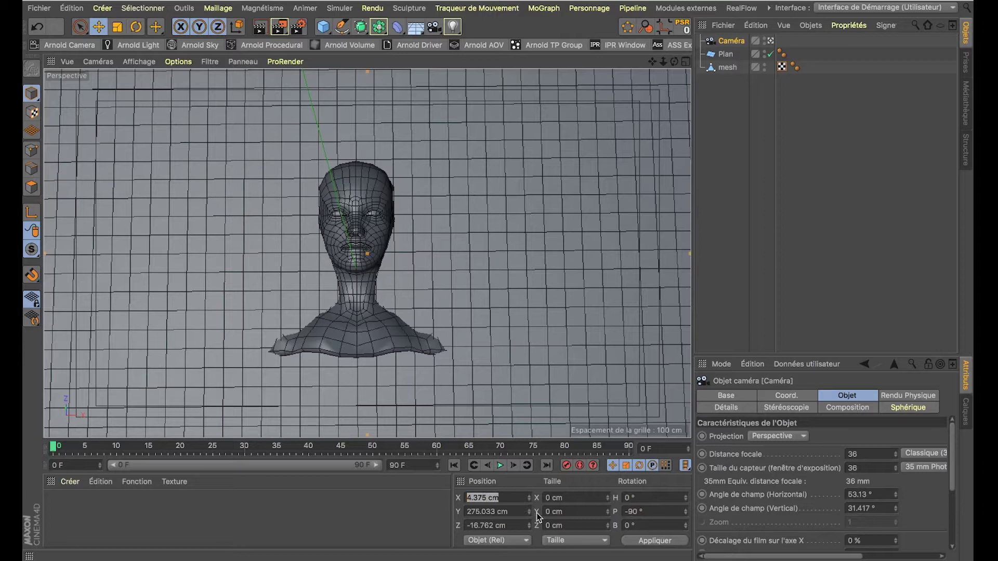
pyautogui.click(636, 540)
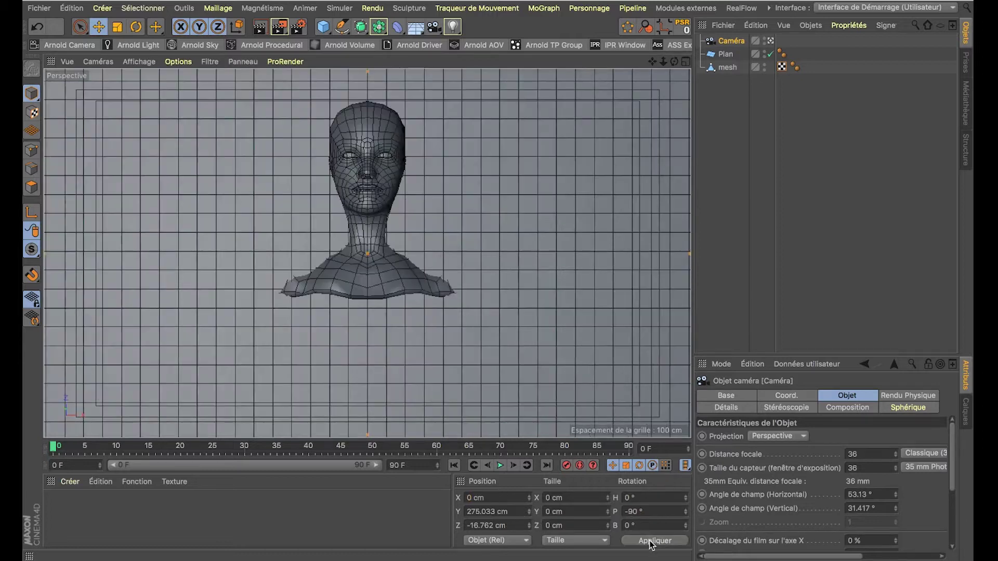
# Step: Reframe the camera so the bust sits near the centre, at about X 1 cm and Z 2.9 cm, and leave the camera view
pyautogui.keyDown('alt'); pyautogui.moveTo(363, 177); pyautogui.dragTo(357, 229, button='middle'); pyautogui.keyUp('alt')
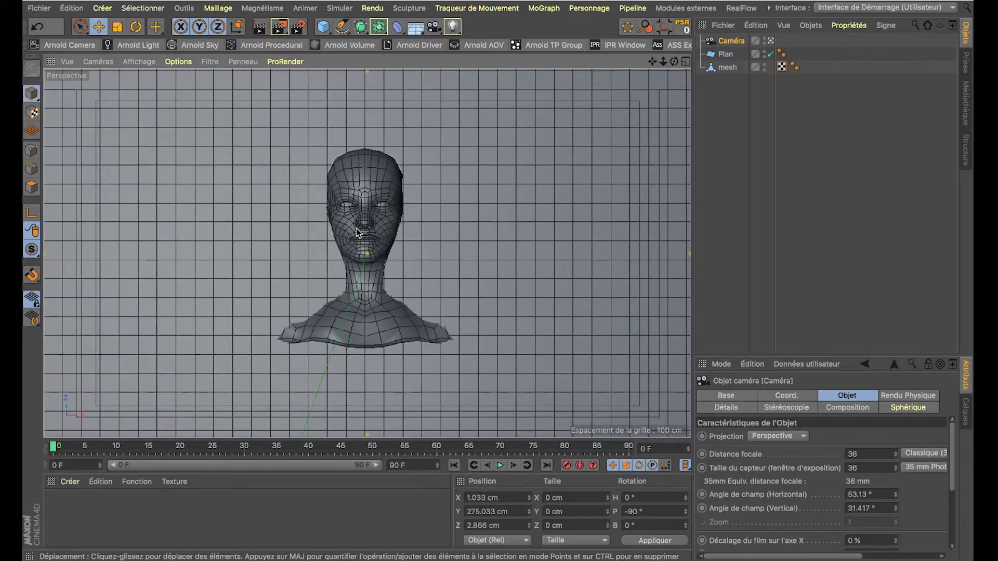
pyautogui.click(770, 41)
pyautogui.keyDown('alt'); pyautogui.moveTo(634, 173); pyautogui.dragTo(374, 225); pyautogui.keyUp('alt')
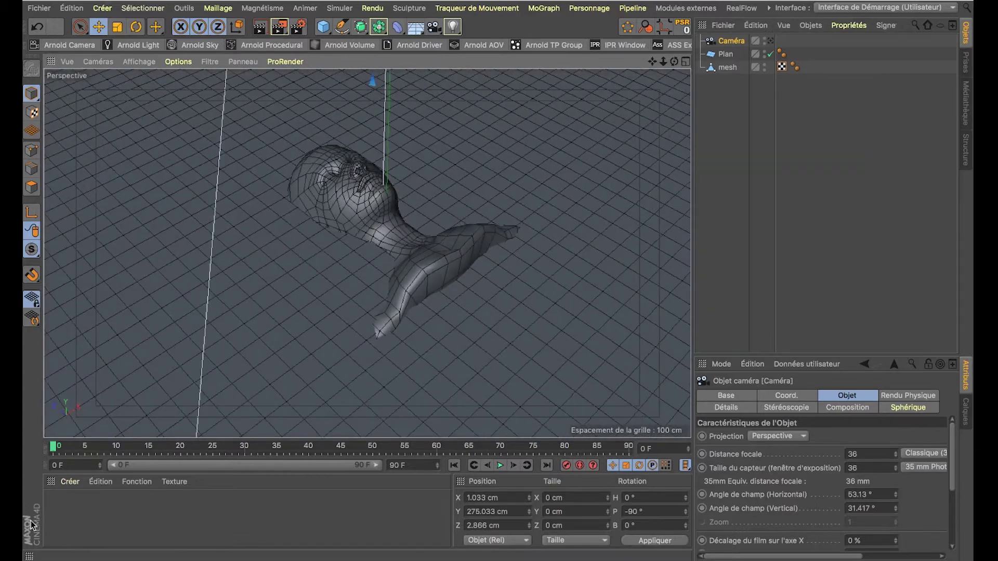
# Step: Create a material with 18032018-P1099690.jpg as its colour texture, without copying the image into the project
pyautogui.doubleClick(92, 506)
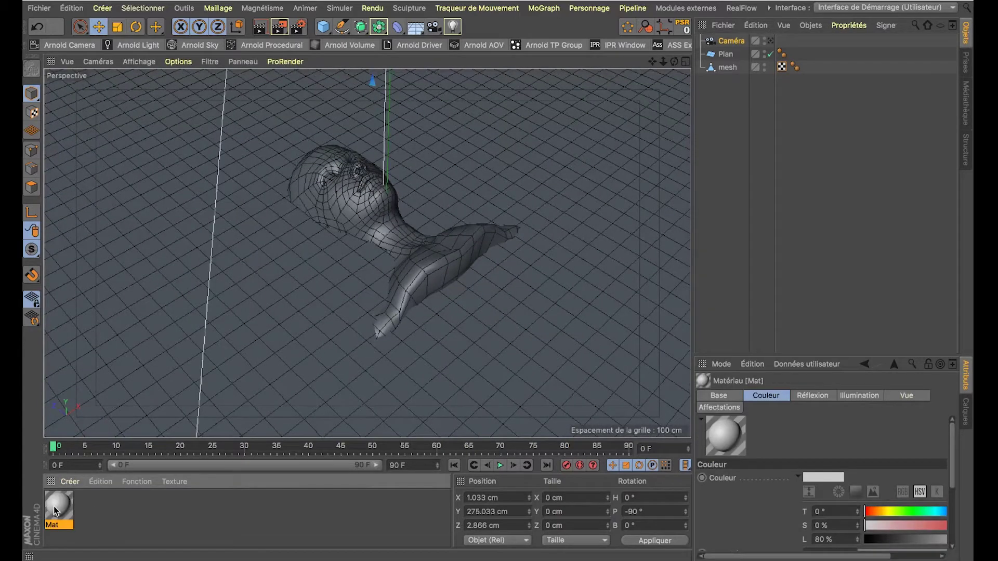
pyautogui.doubleClick(54, 507)
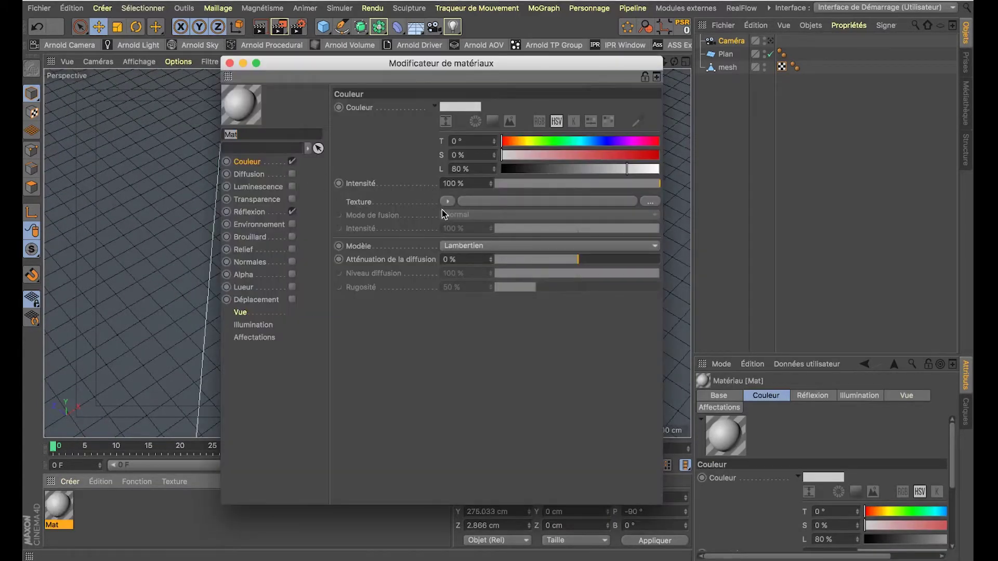
pyautogui.click(464, 202)
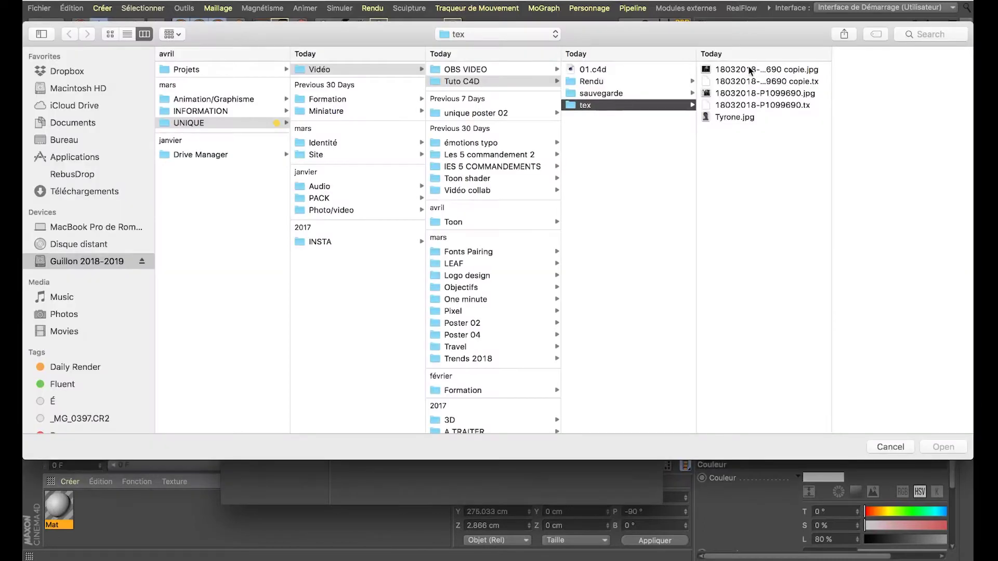
pyautogui.click(737, 73)
pyautogui.click(728, 93)
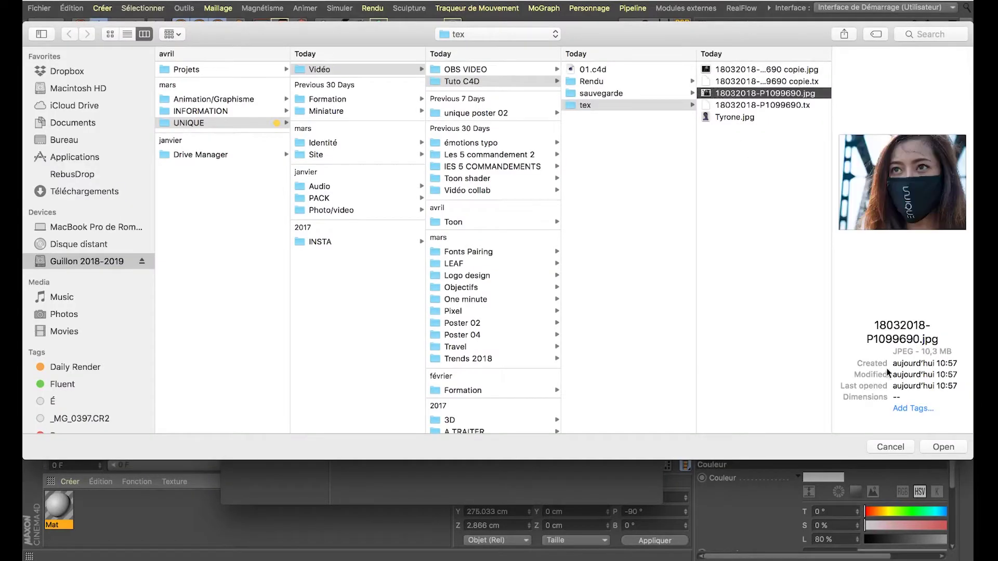
pyautogui.click(943, 447)
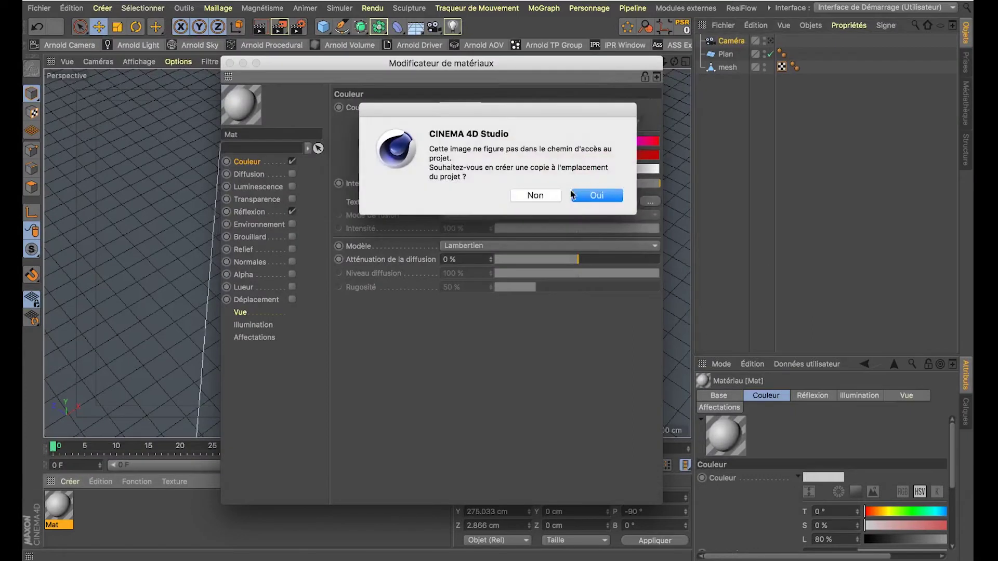
pyautogui.click(529, 195)
pyautogui.click(230, 63)
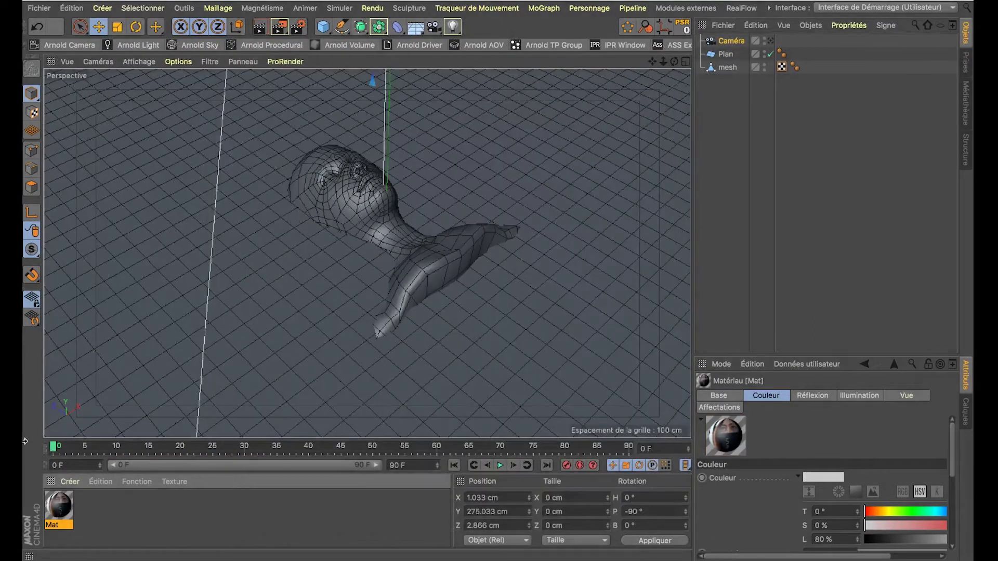
# Step: Apply the photo material to the plane and group the plane and bust mesh under a null
pyautogui.moveTo(56, 515); pyautogui.dragTo(843, 97)
pyautogui.moveTo(730, 57); pyautogui.dragTo(725, 54)
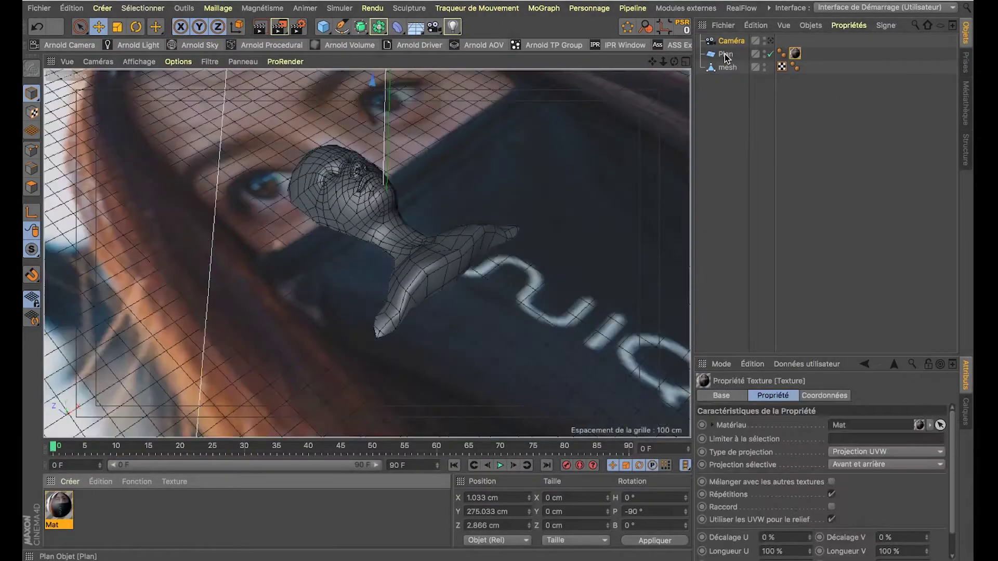
pyautogui.click(724, 54)
pyautogui.keyDown('shift'); pyautogui.click(728, 64); pyautogui.keyUp('shift')
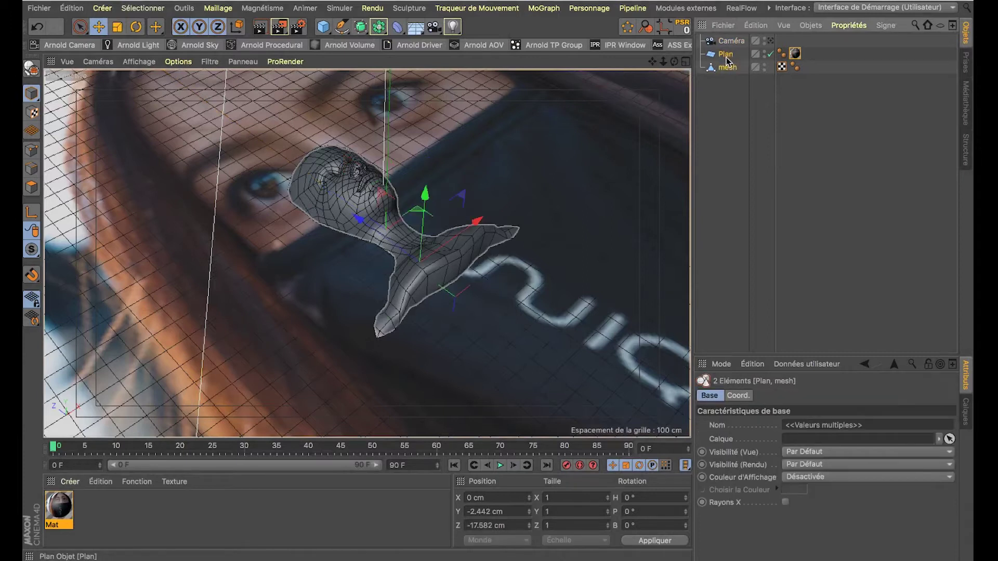
pyautogui.press('o')
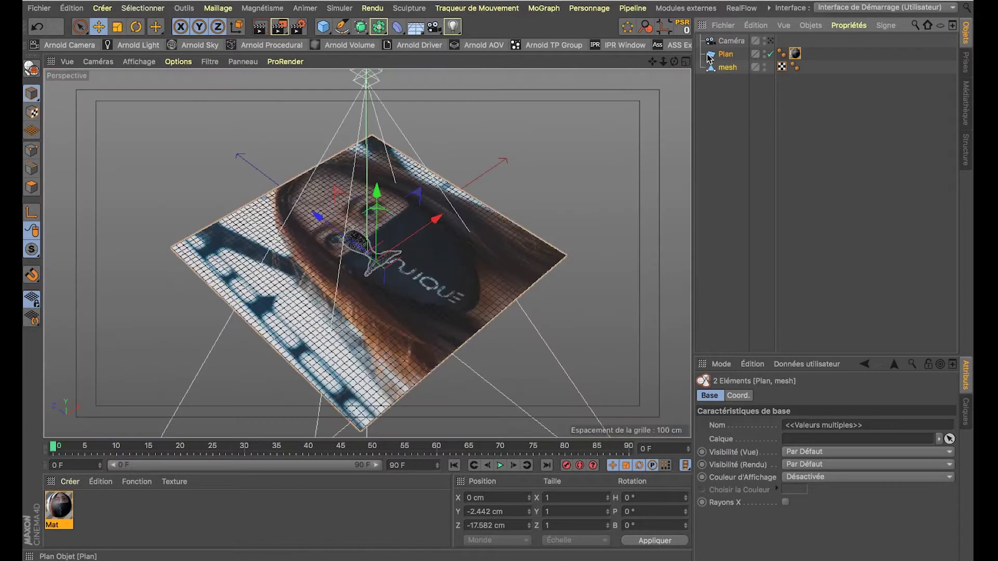
pyautogui.hotkey('alt', 'g')
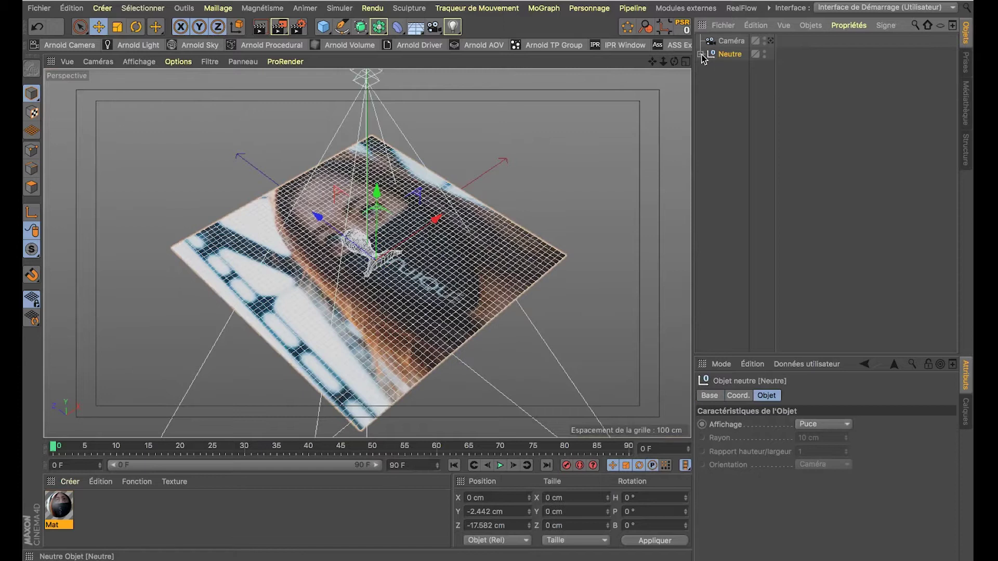
# Step: Move the photo's texture tag from the plane to the parent null
pyautogui.click(701, 54)
pyautogui.click(794, 67)
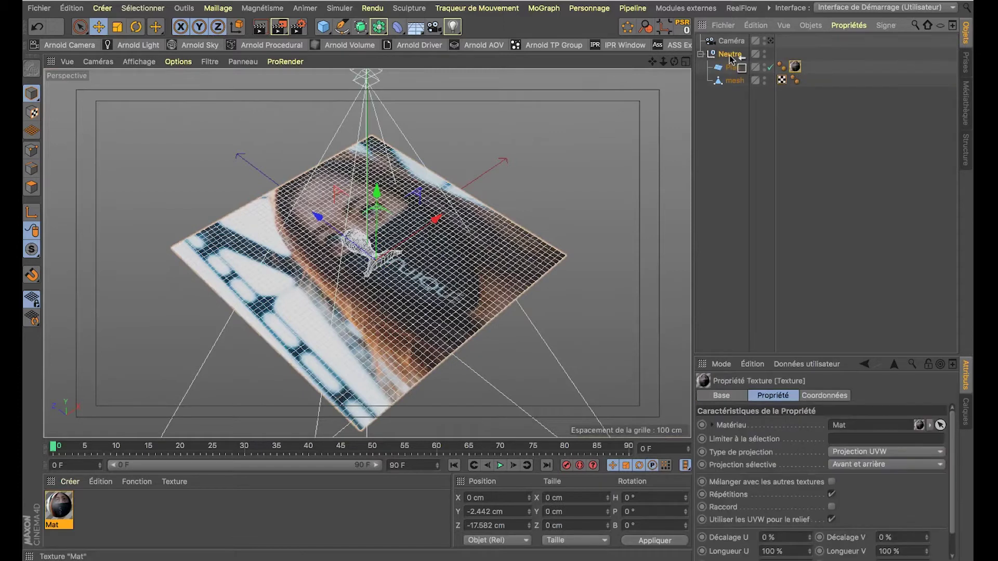
pyautogui.moveTo(730, 59); pyautogui.dragTo(730, 54)
pyautogui.click(700, 54)
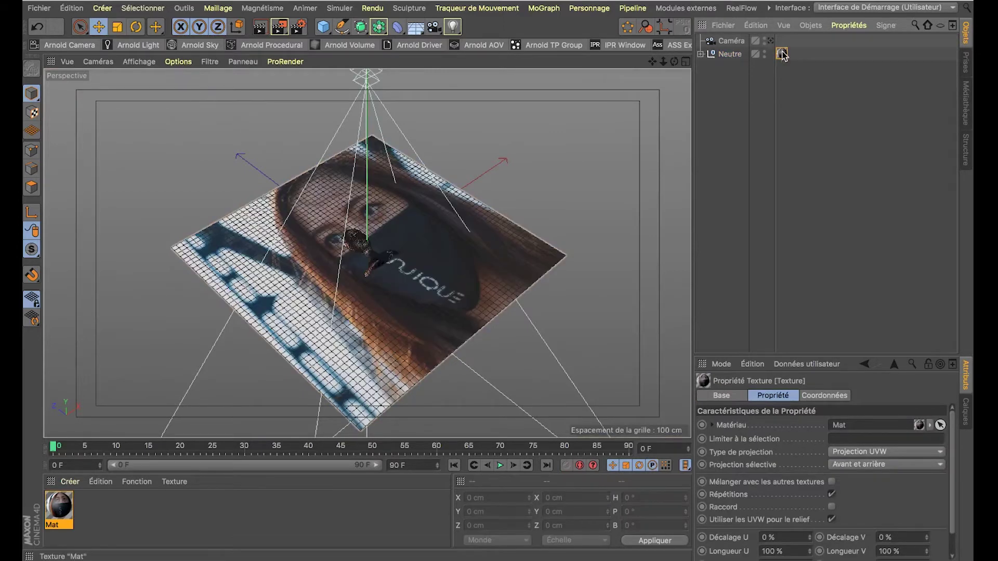
# Step: Set the texture tag's projection type to Projection par caméra and assign Caméra as the projecting camera
pyautogui.click(850, 451)
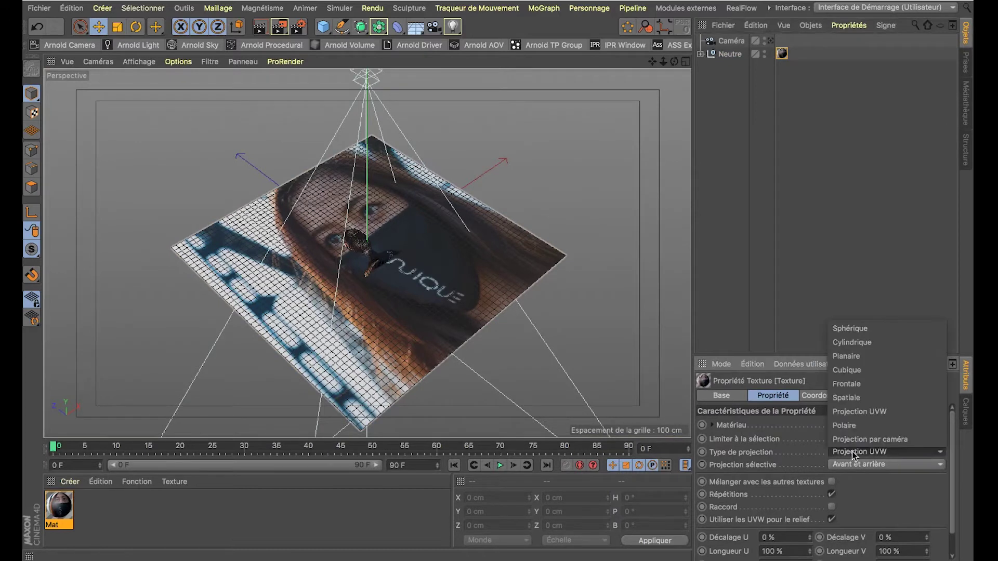
pyautogui.click(863, 440)
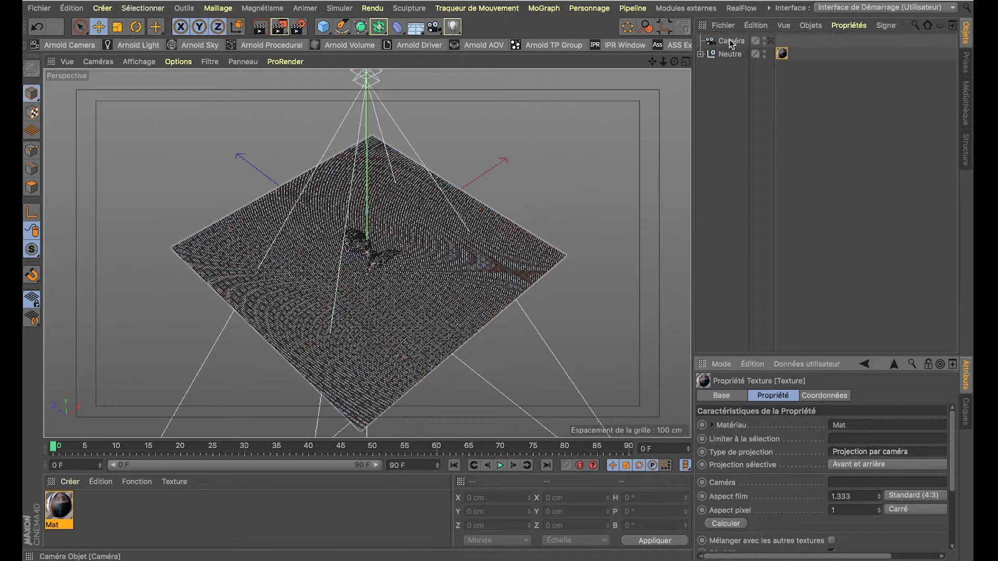
pyautogui.moveTo(729, 39); pyautogui.dragTo(853, 290)
pyautogui.moveTo(866, 483); pyautogui.dragTo(866, 483)
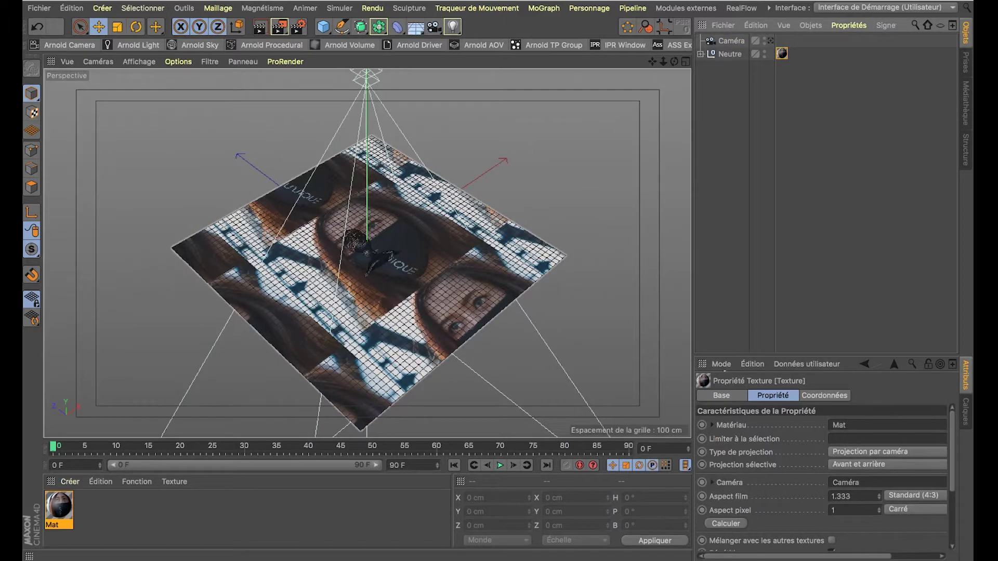
# Step: Lower the projection camera toward the bust, to about Y 123.5 cm
pyautogui.scroll(10, 424, 242)
pyautogui.keyDown('alt'); pyautogui.moveTo(424, 241); pyautogui.dragTo(468, 185); pyautogui.keyUp('alt')
pyautogui.scroll(-6, 417, 225)
pyautogui.keyDown('alt'); pyautogui.moveTo(417, 226); pyautogui.dragTo(412, 281, button='middle'); pyautogui.keyUp('alt')
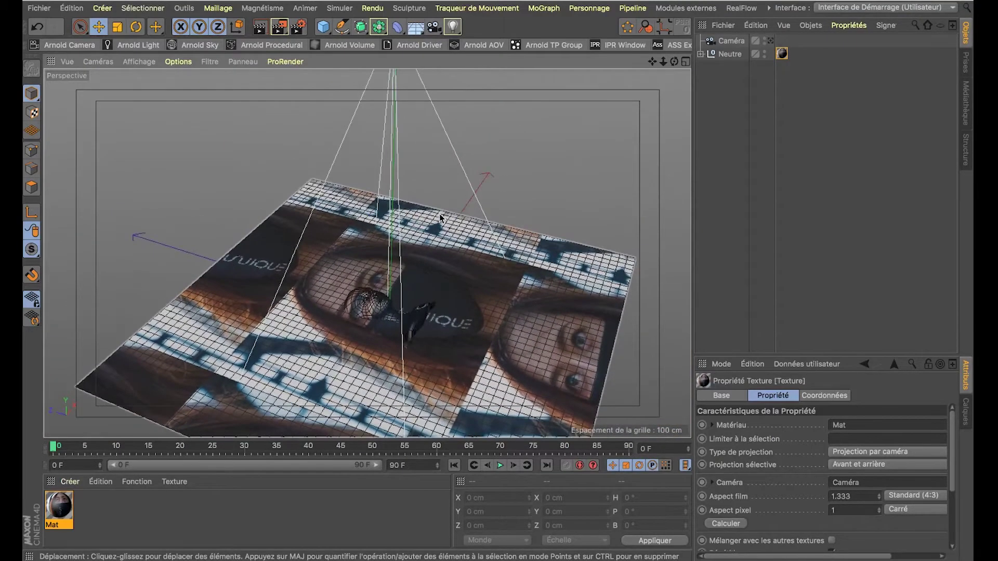
pyautogui.click(730, 42)
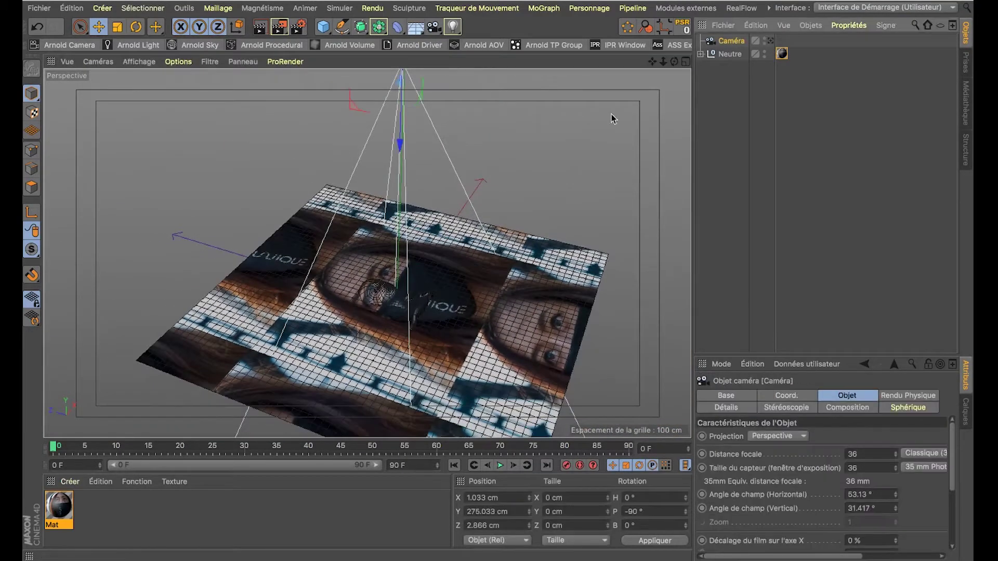
pyautogui.keyDown('alt'); pyautogui.moveTo(613, 116); pyautogui.dragTo(420, 262, button='middle'); pyautogui.keyUp('alt')
pyautogui.moveTo(407, 189); pyautogui.dragTo(401, 326)
pyautogui.scroll(6, 401, 326)
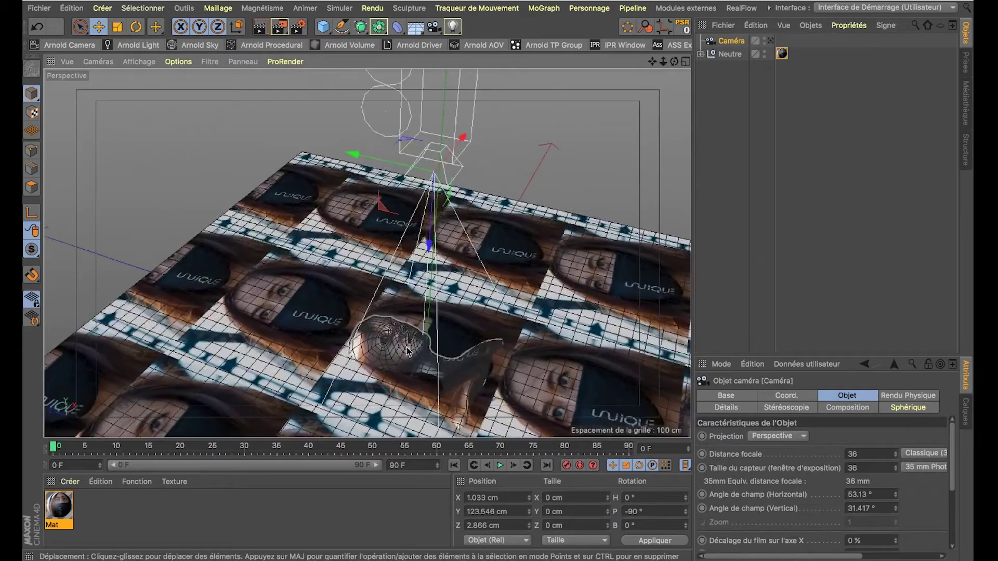
# Step: Move the projection camera over the bust's face, to about X -9.8 cm, Y 92.7 cm, Z 13.5 cm
pyautogui.scroll(3, 401, 287)
pyautogui.keyDown('alt'); pyautogui.moveTo(500, 301); pyautogui.dragTo(481, 338); pyautogui.keyUp('alt')
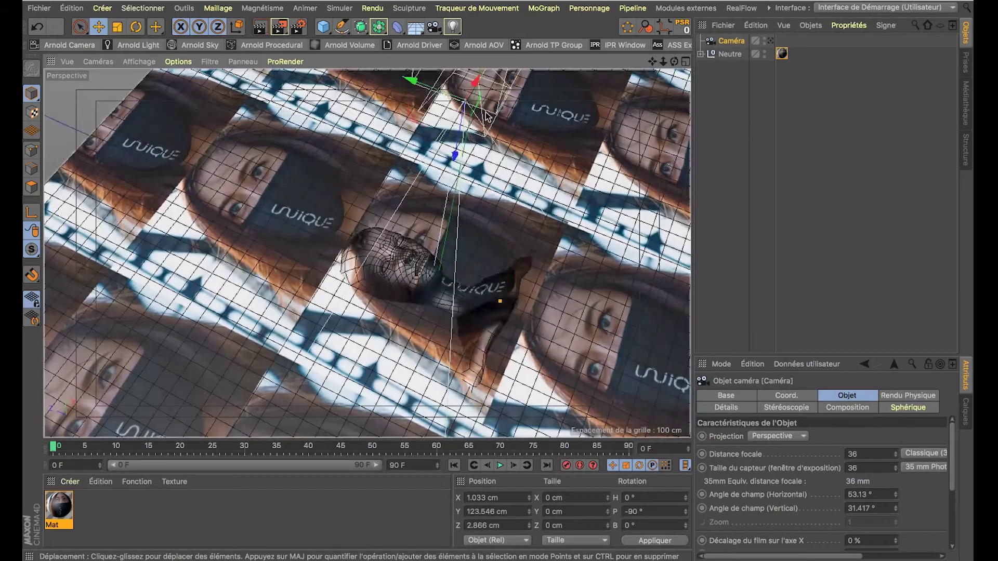
pyautogui.moveTo(480, 81); pyautogui.dragTo(372, 286)
pyautogui.keyDown('alt'); pyautogui.moveTo(371, 286); pyautogui.dragTo(551, 220, button='right'); pyautogui.keyUp('alt')
pyautogui.keyDown('alt'); pyautogui.moveTo(551, 220); pyautogui.dragTo(320, 299, button='middle'); pyautogui.keyUp('alt')
pyautogui.keyDown('alt'); pyautogui.moveTo(320, 299); pyautogui.dragTo(364, 281, button='right'); pyautogui.keyUp('alt')
pyautogui.keyDown('alt'); pyautogui.moveTo(364, 282); pyautogui.dragTo(421, 214); pyautogui.keyUp('alt')
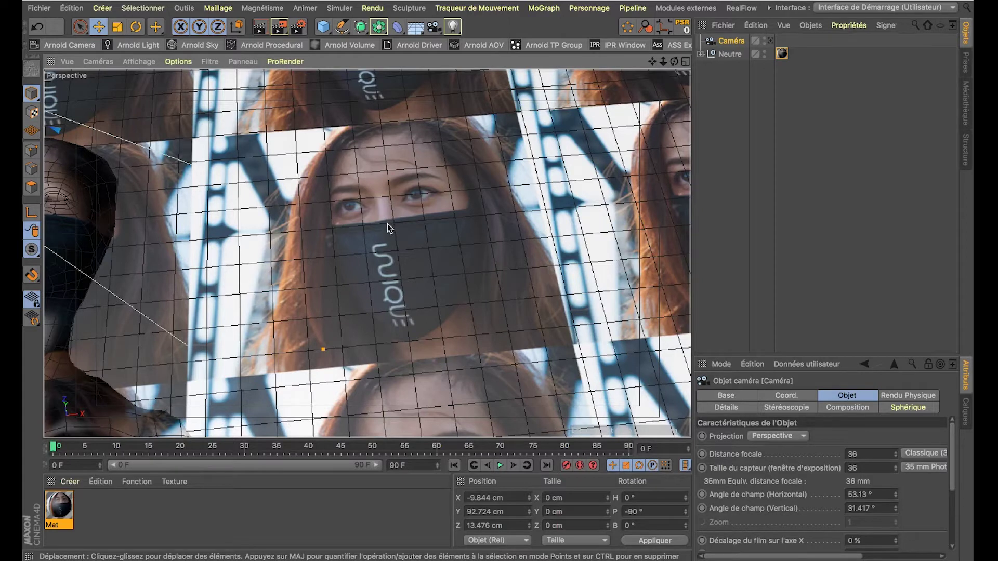
# Step: Rotate the bust mesh to match the tilt of the photographed face, to about H 81.1°, P -106.5°, B 81.5°
pyautogui.keyDown('alt'); pyautogui.moveTo(388, 224); pyautogui.dragTo(393, 203); pyautogui.keyUp('alt')
pyautogui.click(339, 224)
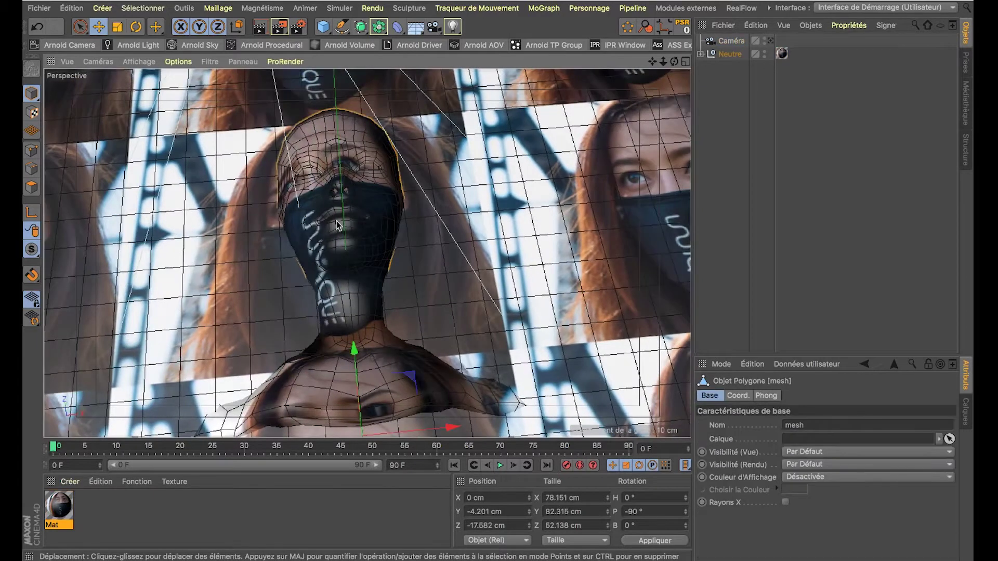
pyautogui.keyDown('alt'); pyautogui.moveTo(338, 257); pyautogui.dragTo(403, 293); pyautogui.keyUp('alt')
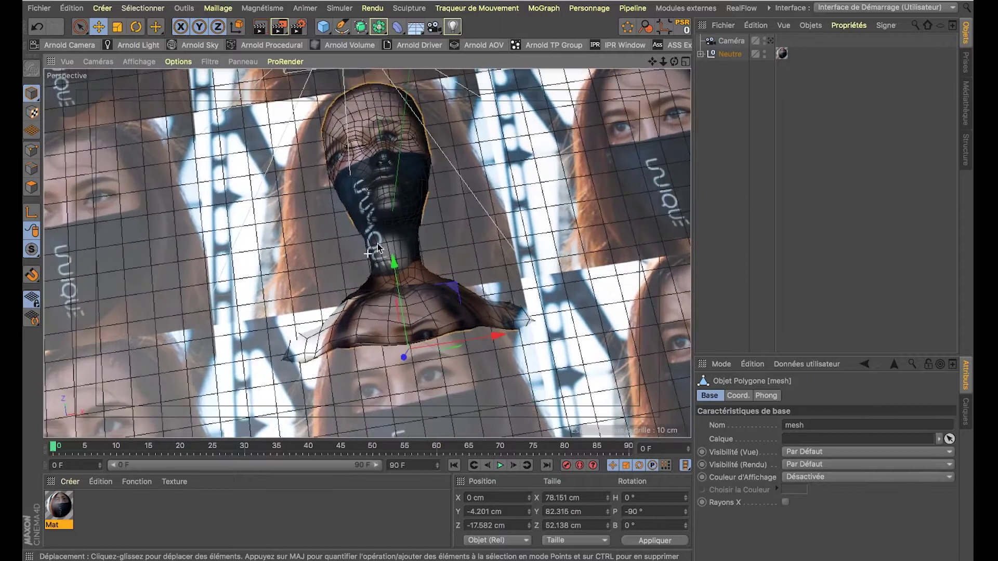
pyautogui.press('r')
pyautogui.moveTo(424, 342); pyautogui.dragTo(398, 351)
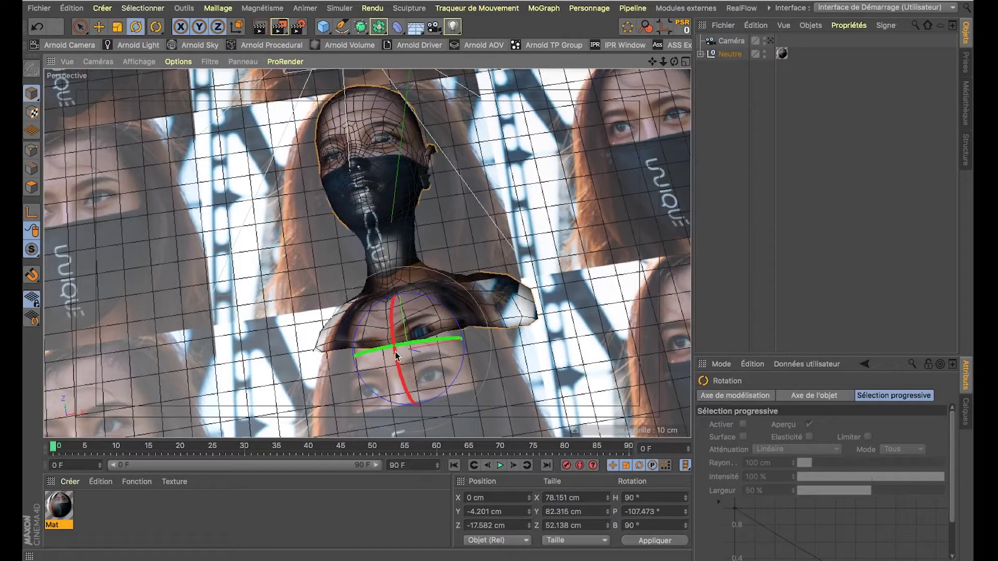
pyautogui.moveTo(395, 353)
pyautogui.mouseDown()
pyautogui.moveTo(393, 333)
pyautogui.moveTo(395, 342)
pyautogui.mouseUp()
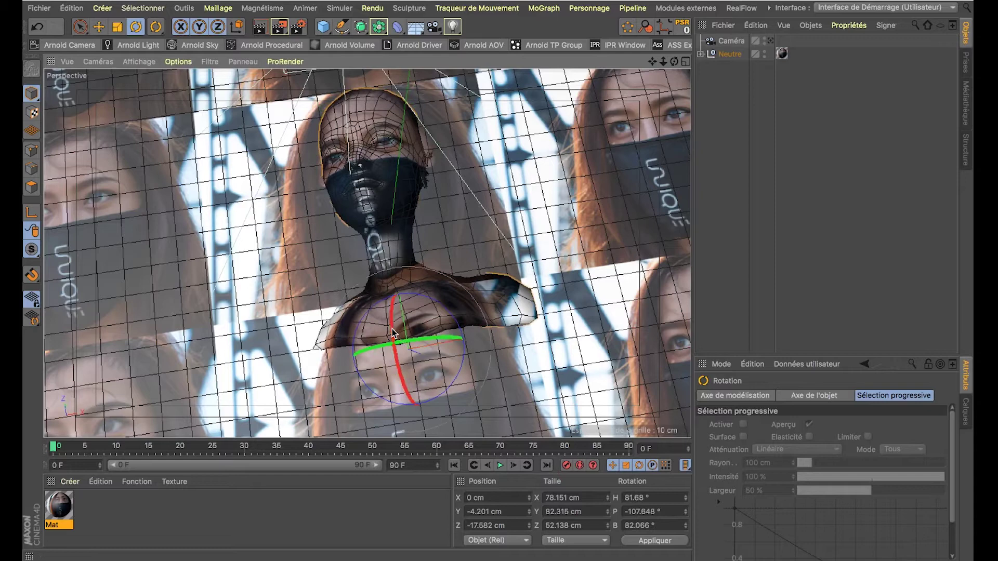
pyautogui.keyDown('alt'); pyautogui.moveTo(597, 141); pyautogui.dragTo(471, 277); pyautogui.keyUp('alt')
pyautogui.moveTo(364, 353); pyautogui.dragTo(367, 354)
pyautogui.keyDown('alt'); pyautogui.moveTo(346, 265); pyautogui.dragTo(426, 323); pyautogui.keyUp('alt')
pyautogui.press('e')
# Step: Show the four-view layout and shift the projection camera to about Z 14.8 cm
pyautogui.click(730, 40)
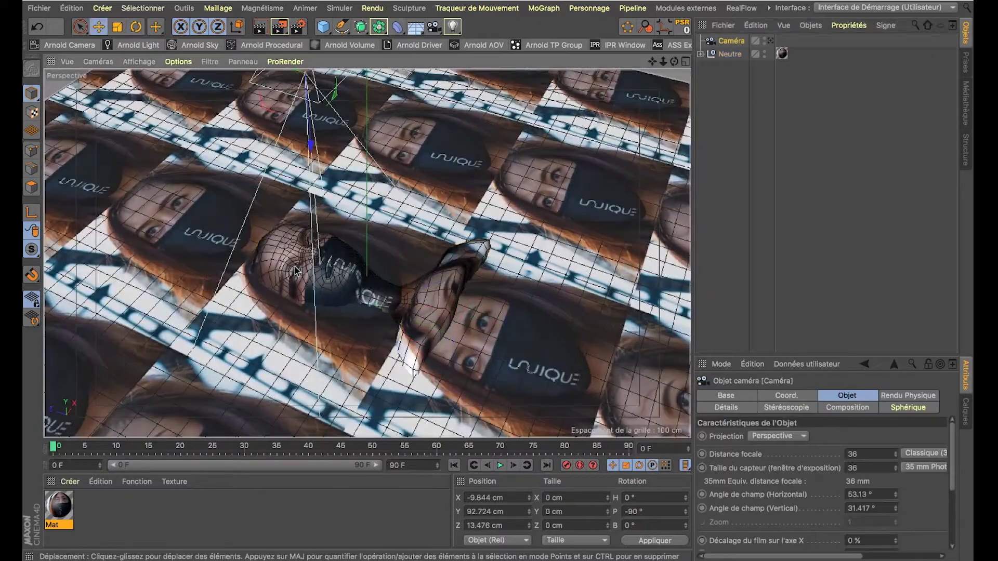
pyautogui.click(771, 40)
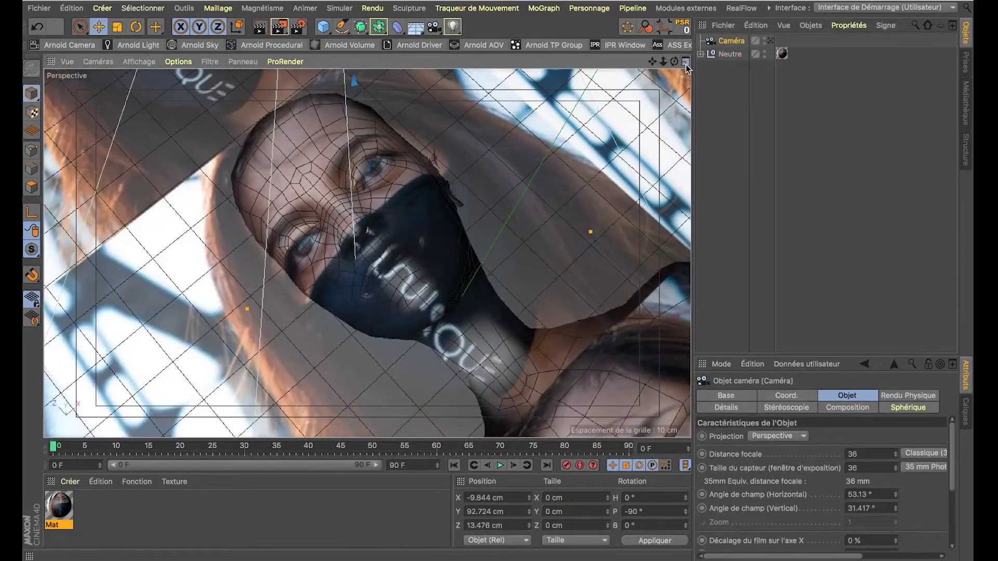
pyautogui.click(686, 63)
pyautogui.moveTo(368, 248); pyautogui.dragTo(425, 299)
pyautogui.scroll(5, 304, 375)
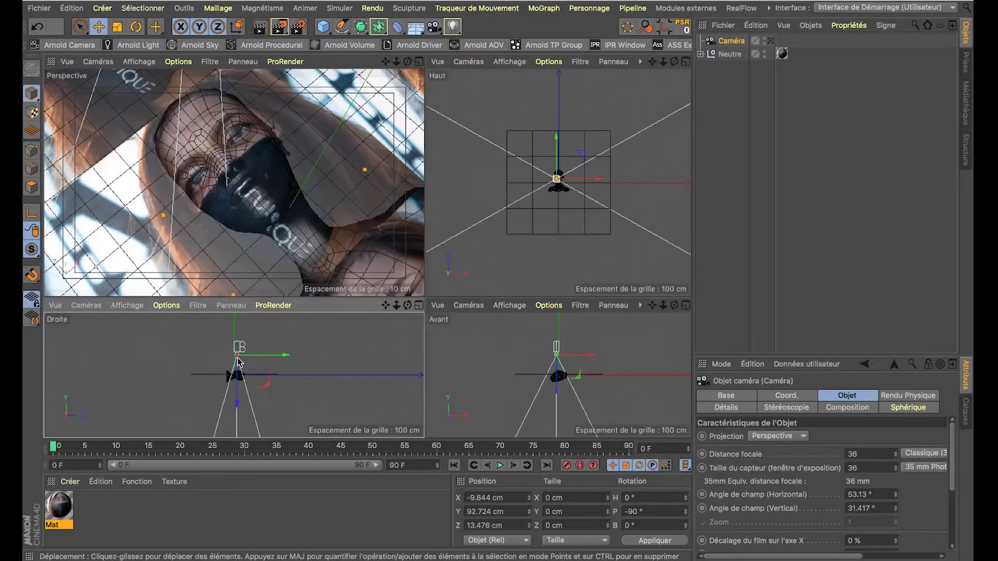
pyautogui.moveTo(294, 348); pyautogui.dragTo(296, 347)
pyautogui.moveTo(236, 145)
pyautogui.keyDown('alt'); pyautogui.mouseDown()
pyautogui.moveTo(249, 140)
pyautogui.moveTo(248, 161)
pyautogui.moveTo(258, 154)
pyautogui.moveTo(265, 168)
pyautogui.moveTo(256, 143)
pyautogui.mouseUp(); pyautogui.keyUp('alt')
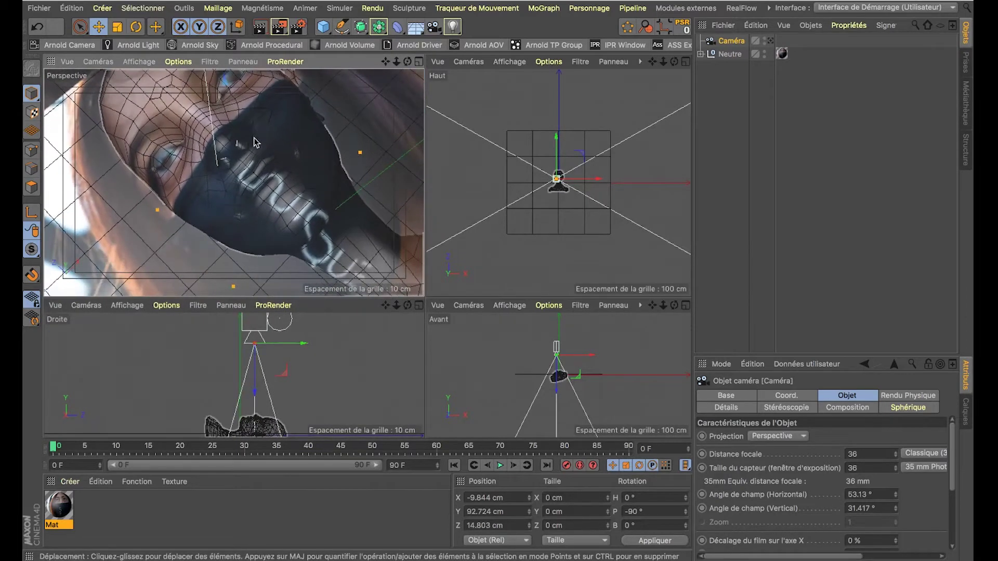
# Step: Adjust the projection camera's height and offset over the face, to about X -10.4 cm, Y 72.2 cm, Z 17.8 cm
pyautogui.keyDown('alt'); pyautogui.moveTo(318, 245); pyautogui.dragTo(260, 416); pyautogui.keyUp('alt')
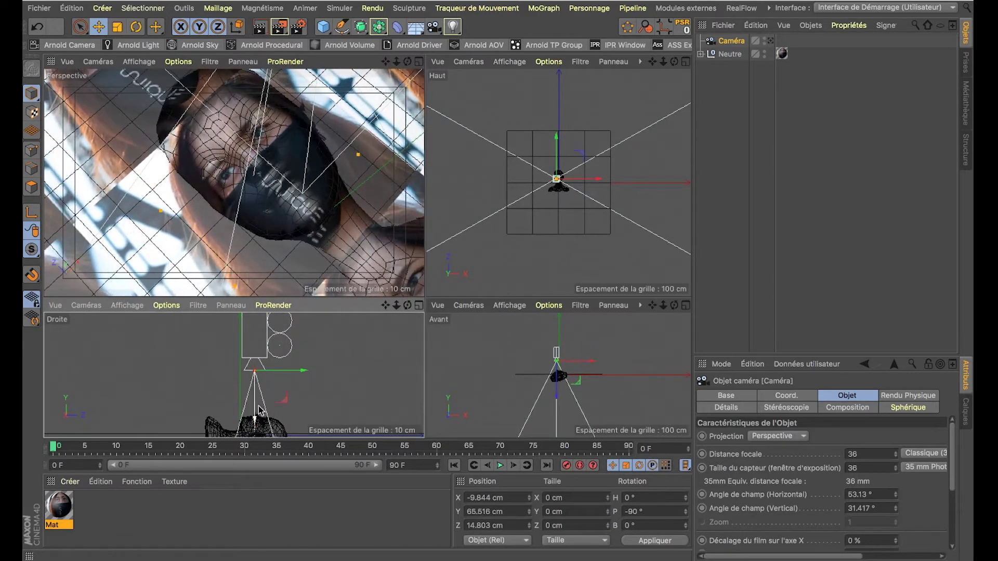
pyautogui.moveTo(280, 374); pyautogui.dragTo(281, 375)
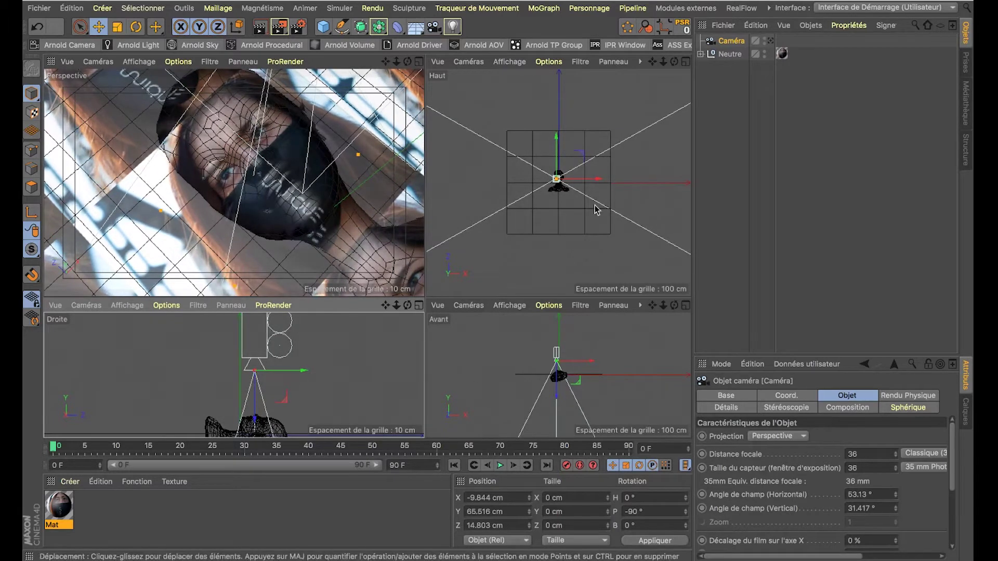
pyautogui.scroll(3, 595, 177)
pyautogui.scroll(3, 596, 177)
pyautogui.moveTo(621, 205); pyautogui.dragTo(587, 169)
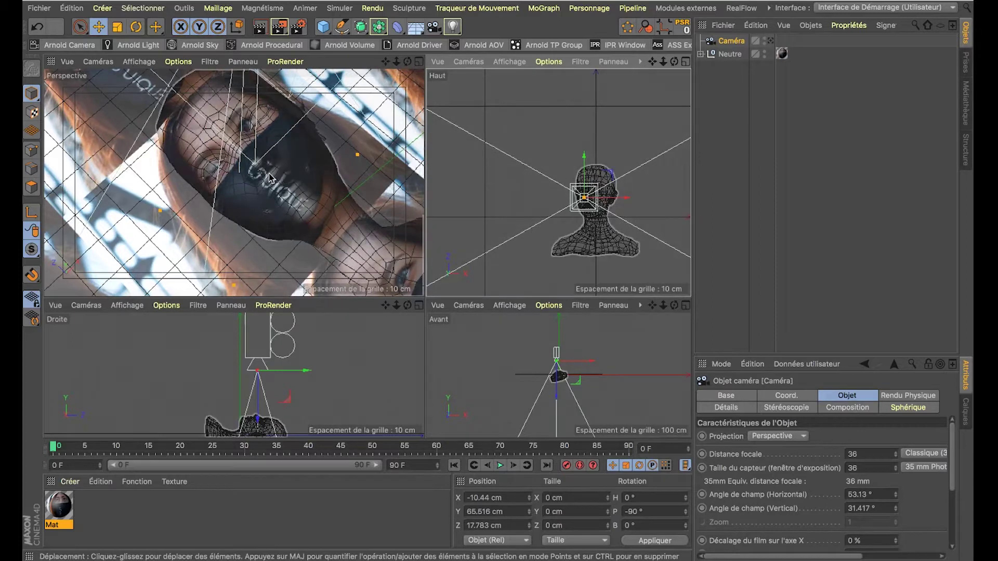
pyautogui.moveTo(258, 398); pyautogui.dragTo(261, 391)
pyautogui.scroll(10, 262, 177)
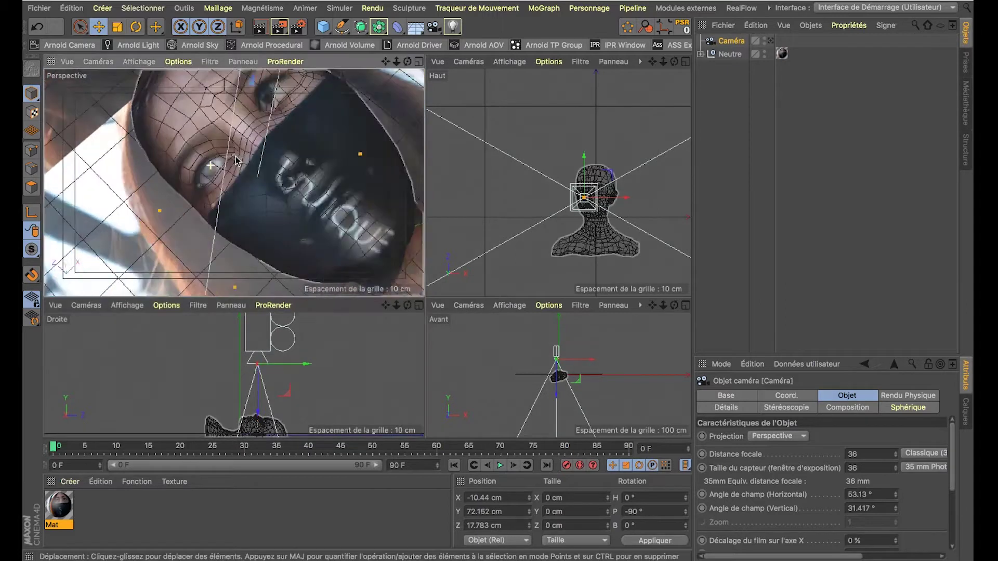
# Step: Switch to world coordinates and rotate the bust mesh to about H 82.9°
pyautogui.keyDown('alt'); pyautogui.moveTo(269, 157); pyautogui.dragTo(233, 225); pyautogui.keyUp('alt')
pyautogui.click(268, 208)
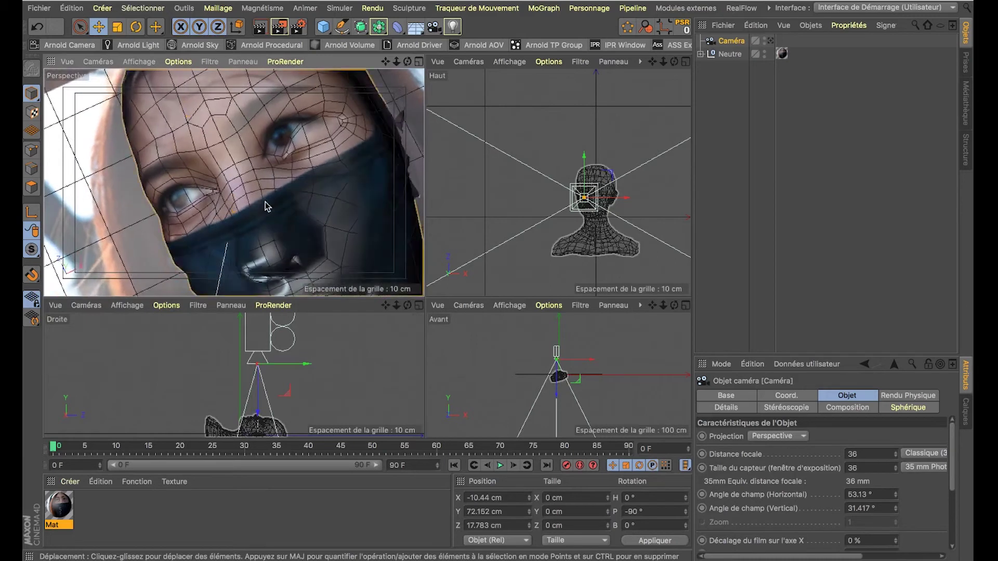
pyautogui.press('r')
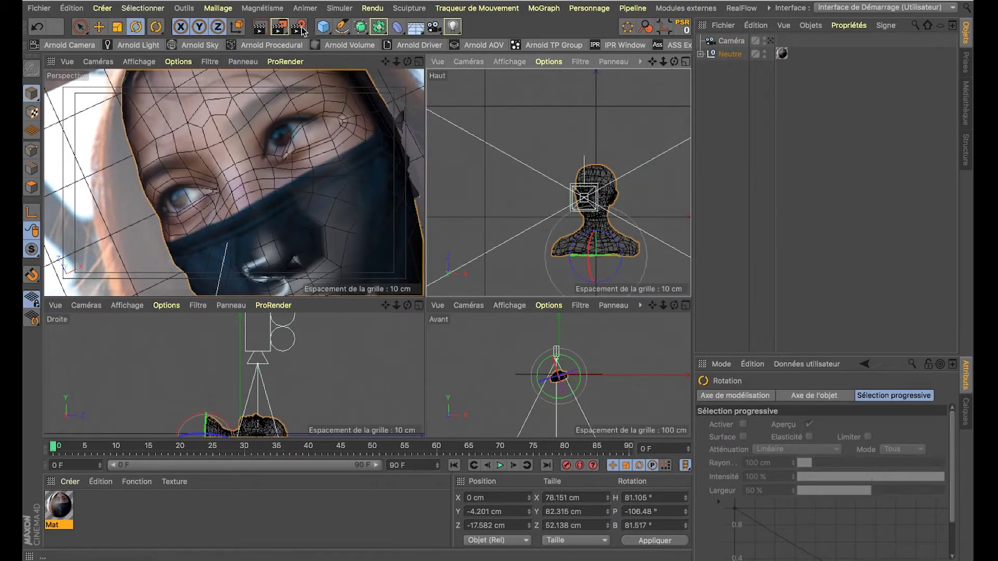
pyautogui.click(239, 27)
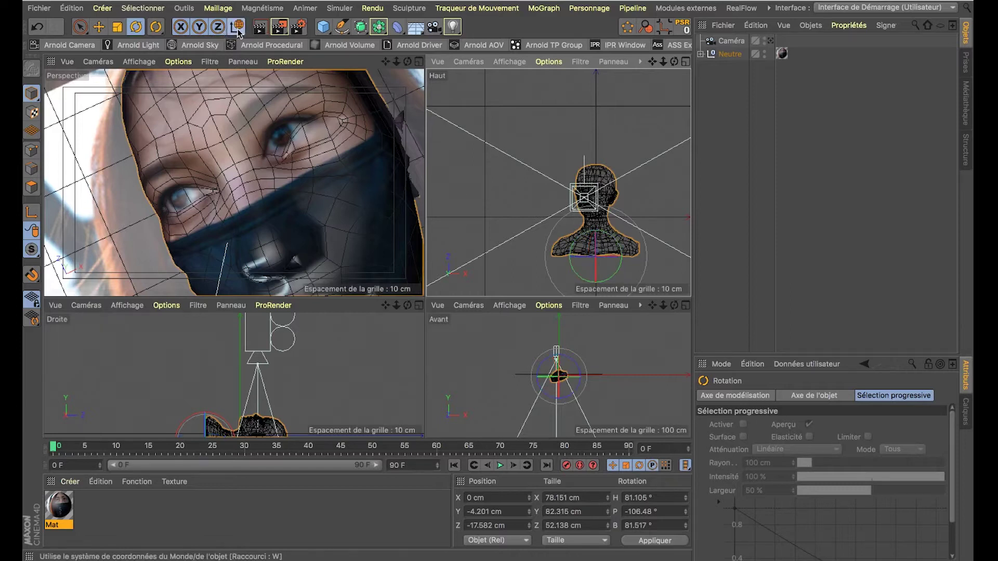
pyautogui.scroll(3, 647, 234)
pyautogui.moveTo(608, 257); pyautogui.dragTo(605, 258)
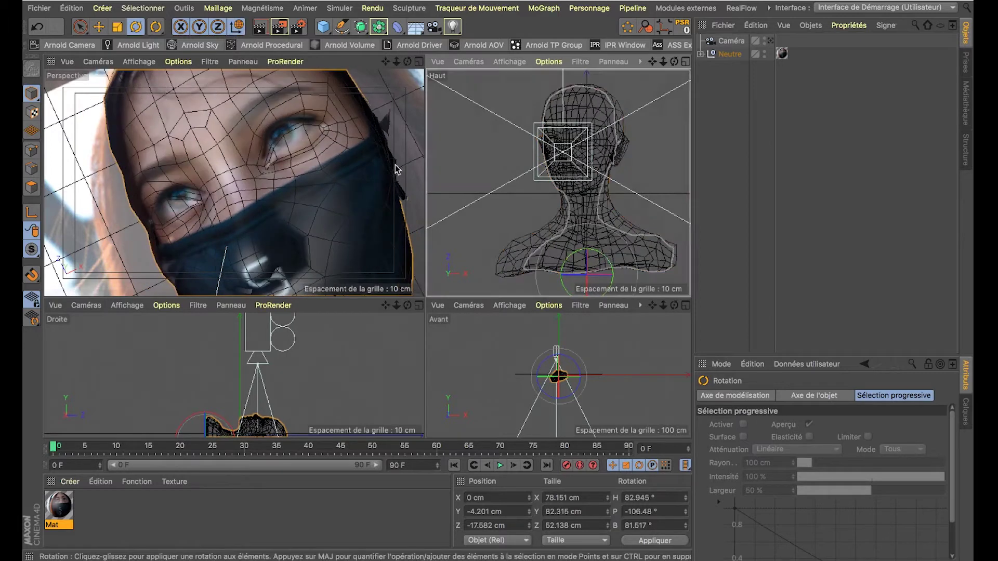
pyautogui.scroll(-3, 379, 174)
pyautogui.press('e')
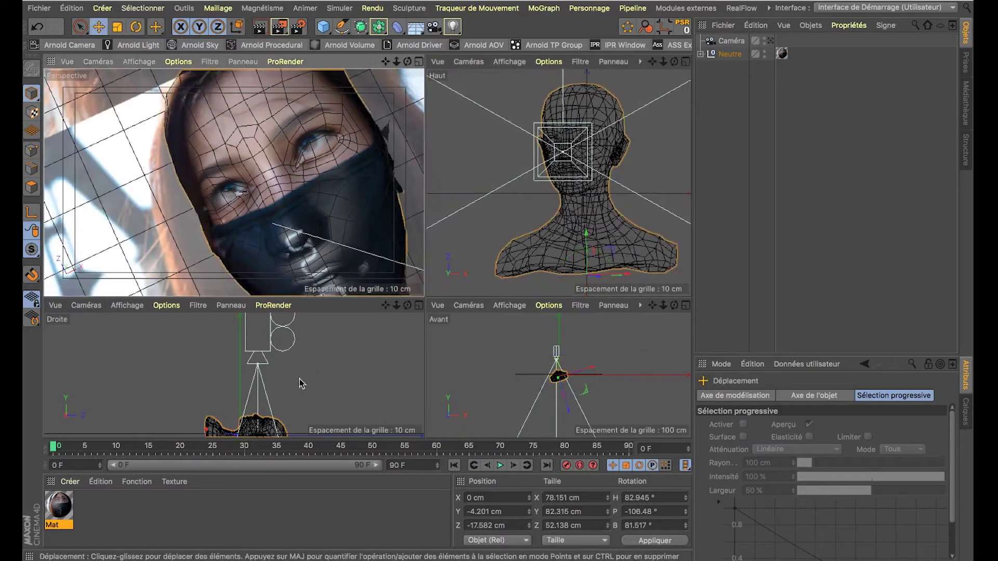
# Step: Shift the projection camera to about Z 16.5 cm and rotate the bust mesh to about H 82.4°, P -103.3°, B 79.8°
pyautogui.click(682, 86)
pyautogui.moveTo(285, 367); pyautogui.dragTo(284, 366)
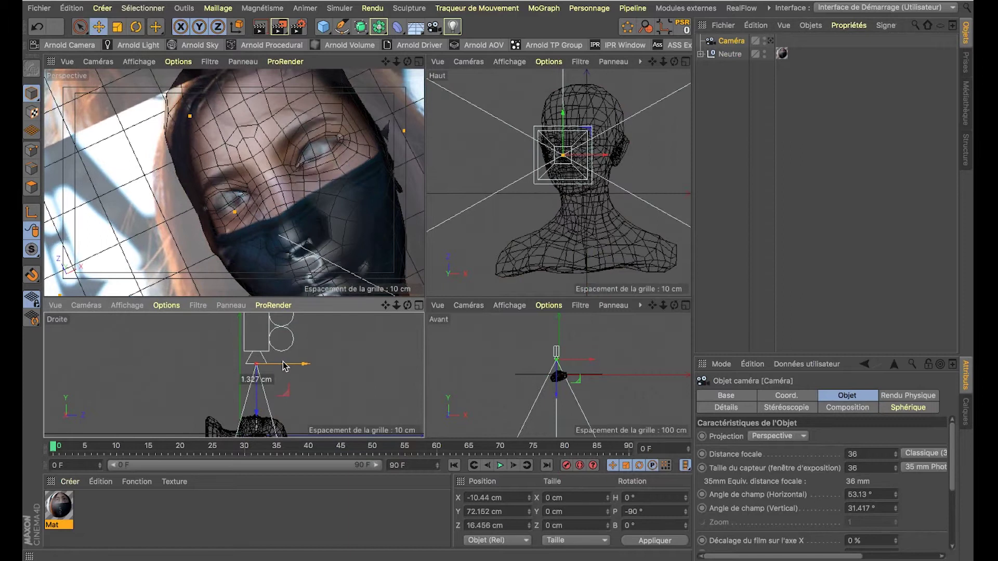
pyautogui.click(598, 260)
pyautogui.press('r')
pyautogui.moveTo(597, 272); pyautogui.dragTo(608, 265)
pyautogui.keyDown('alt'); pyautogui.moveTo(631, 278); pyautogui.dragTo(624, 260, button='middle'); pyautogui.keyUp('alt')
pyautogui.press('e')
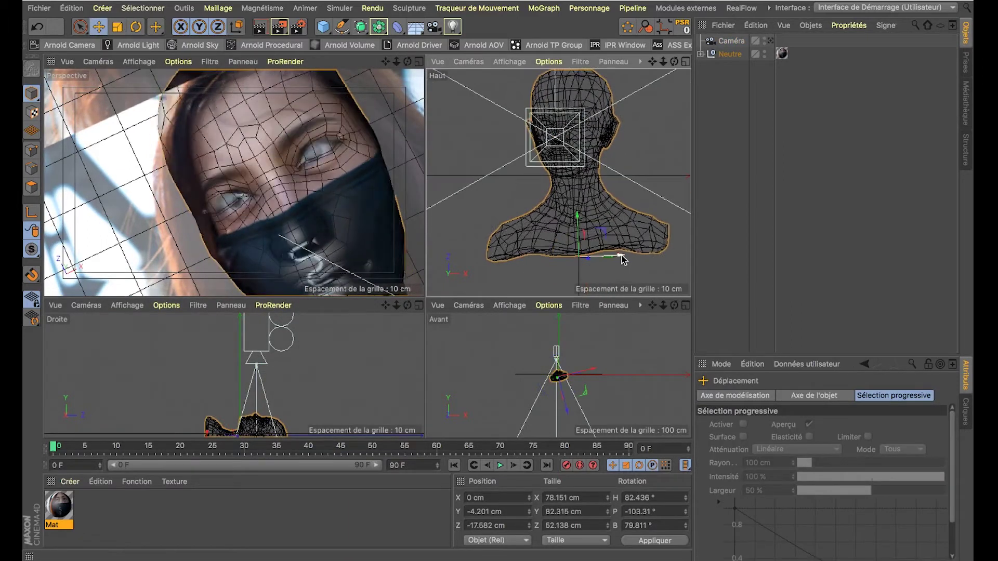
# Step: Undo the last few transform changes and redo the most recently undone one
pyautogui.press('super+z')
pyautogui.press('super+z')
pyautogui.press('super+z')
pyautogui.press('e')
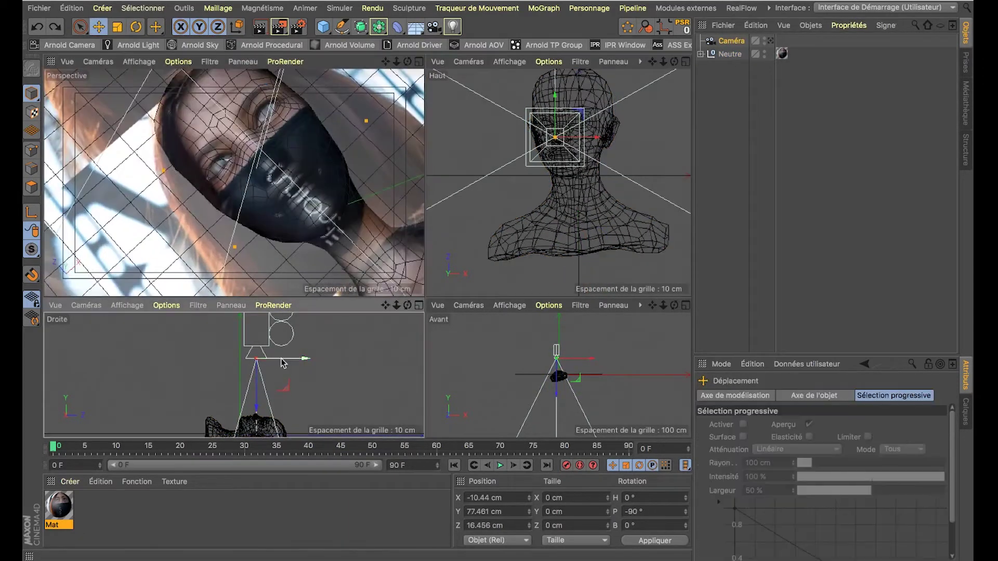
pyautogui.press('super+y')
# Step: Nudge the projection camera slightly above the bust to align the projected eyes with the mesh
pyautogui.moveTo(284, 365); pyautogui.dragTo(285, 365)
pyautogui.keyDown('alt'); pyautogui.moveTo(260, 141); pyautogui.dragTo(274, 128); pyautogui.keyUp('alt')
pyautogui.keyDown('alt'); pyautogui.moveTo(274, 129); pyautogui.dragTo(302, 129, button='right'); pyautogui.keyUp('alt')
pyautogui.moveTo(590, 137); pyautogui.dragTo(589, 140)
# Step: Fine-tune the bust mesh's rotation to about H 82.7°, P -103.7°, B 80.0°
pyautogui.click(327, 210)
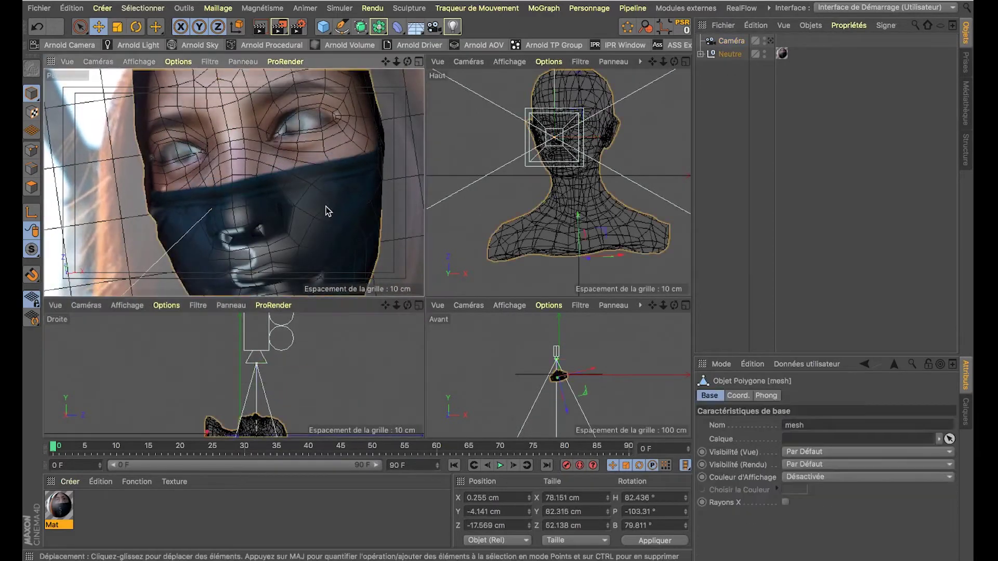
pyautogui.press('r')
pyautogui.moveTo(593, 251); pyautogui.dragTo(592, 258)
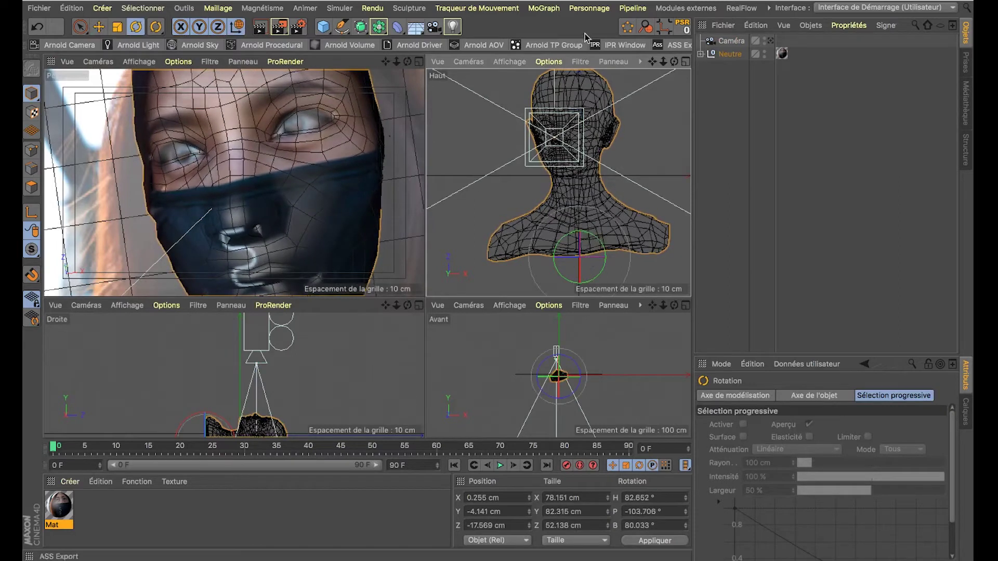
# Step: Maximize the perspective view, place the bust mesh under a Subdivision Surface and leave that smoothing disabled
pyautogui.click(420, 62)
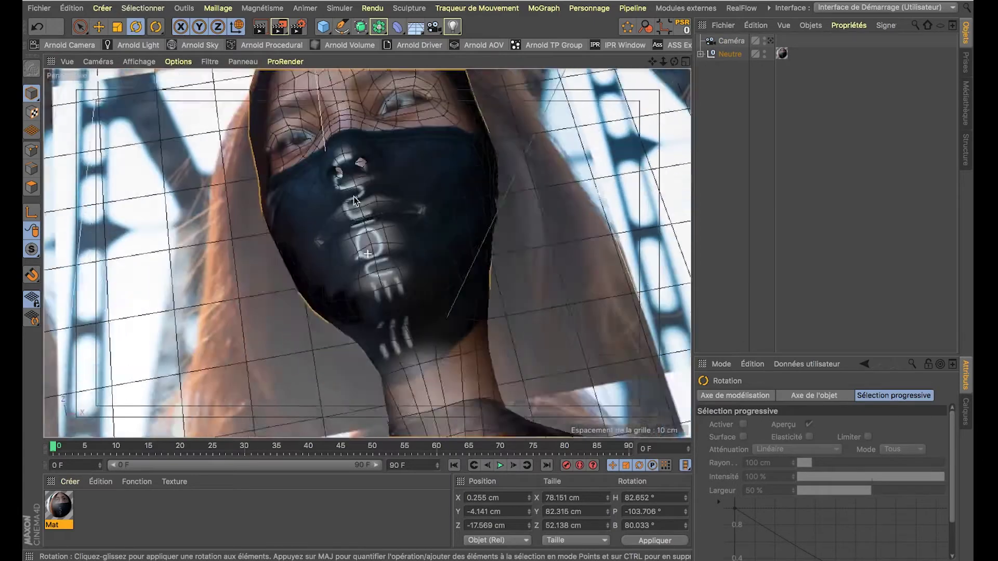
pyautogui.keyDown('alt'); pyautogui.moveTo(353, 201); pyautogui.dragTo(333, 223); pyautogui.keyUp('alt')
pyautogui.keyDown('alt'); pyautogui.moveTo(308, 224); pyautogui.dragTo(372, 216, button='right'); pyautogui.keyUp('alt')
pyautogui.click(702, 54)
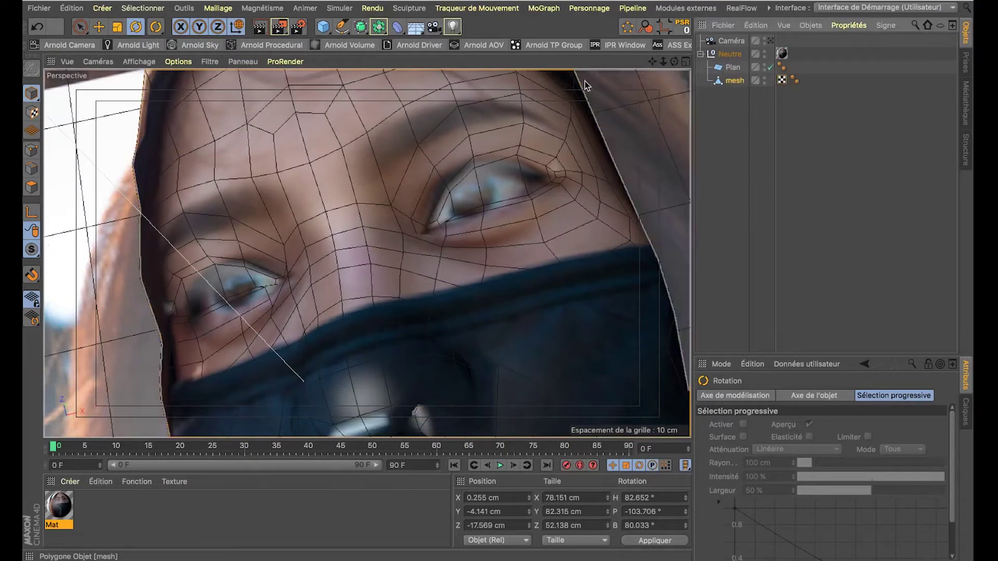
pyautogui.keyDown('alt'); pyautogui.click(361, 29); pyautogui.keyUp('alt')
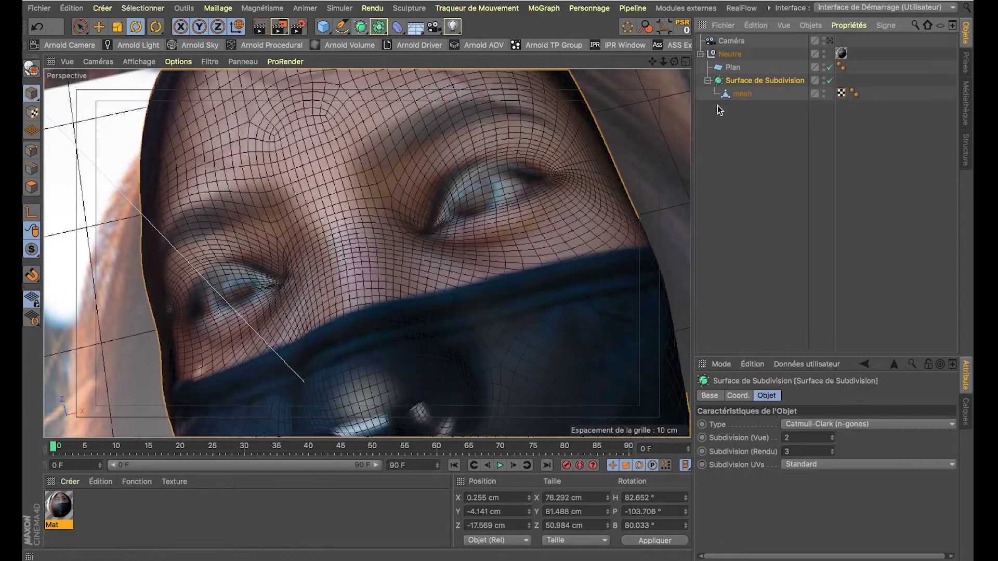
pyautogui.click(726, 98)
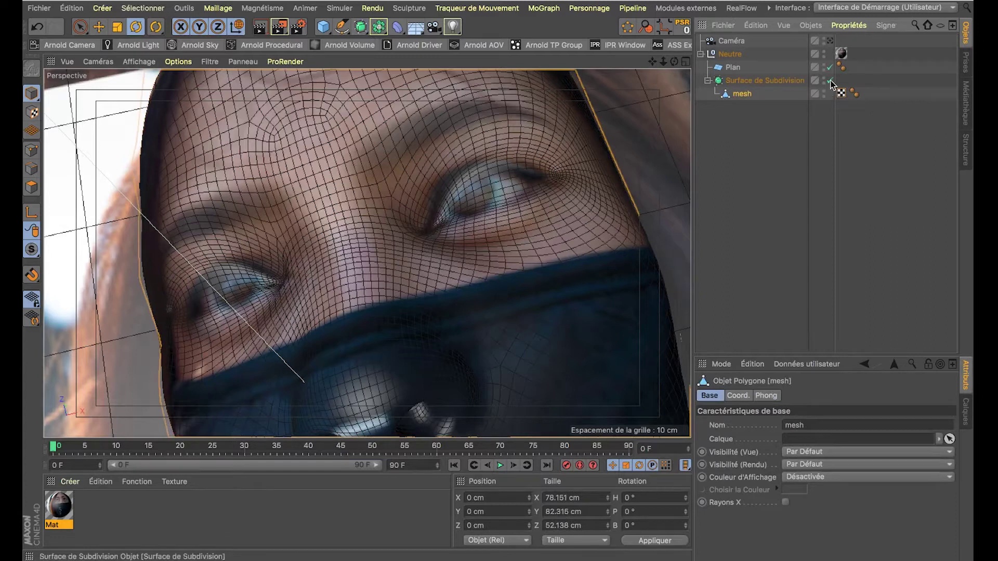
pyautogui.click(830, 82)
pyautogui.click(831, 81)
pyautogui.click(832, 82)
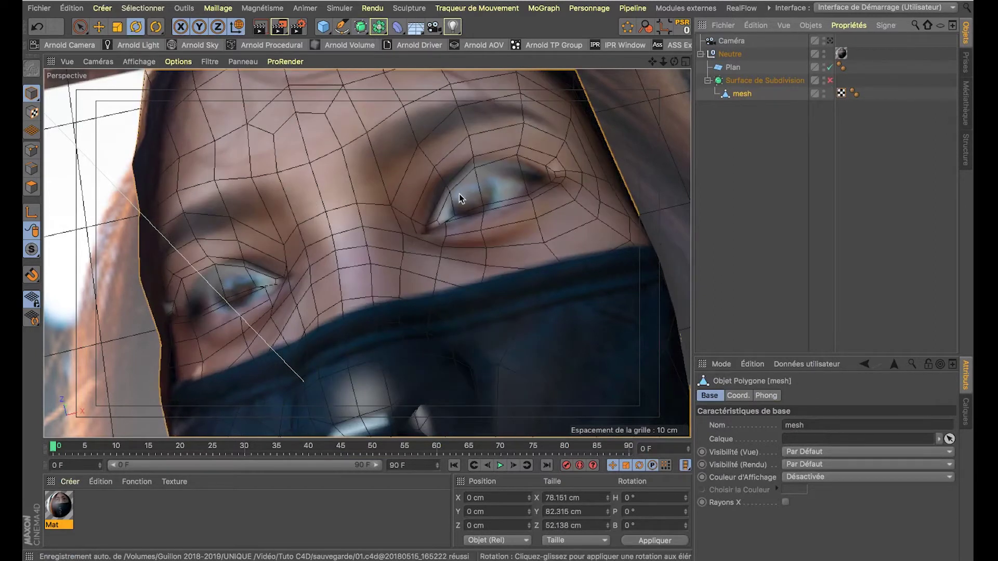
# Step: Examine the projected photo around the bust mesh's nose and nostrils
pyautogui.scroll(-6, 486, 225)
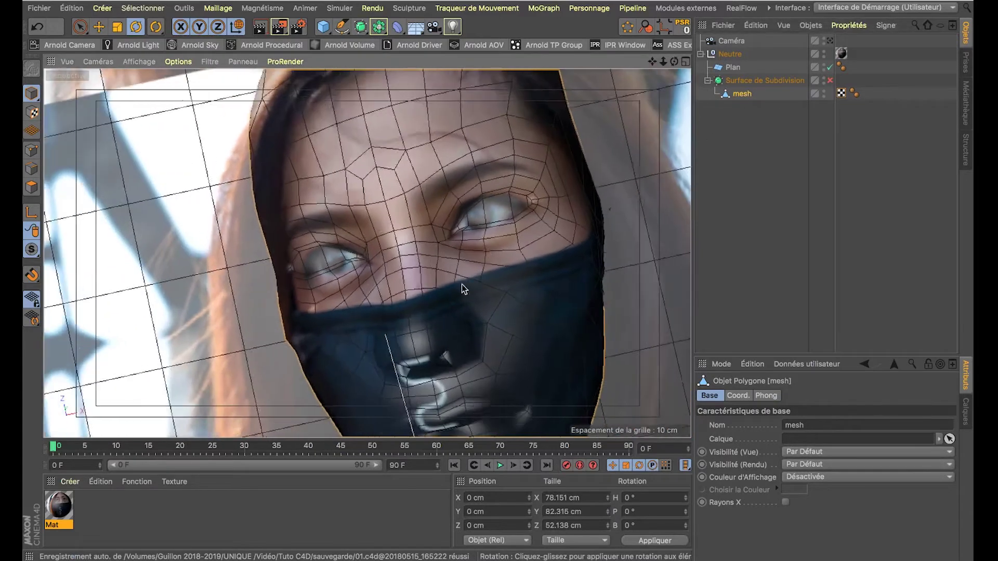
pyautogui.keyDown('alt'); pyautogui.moveTo(424, 324); pyautogui.dragTo(426, 287); pyautogui.keyUp('alt')
pyautogui.keyDown('alt'); pyautogui.moveTo(427, 287); pyautogui.dragTo(451, 230, button='middle'); pyautogui.keyUp('alt')
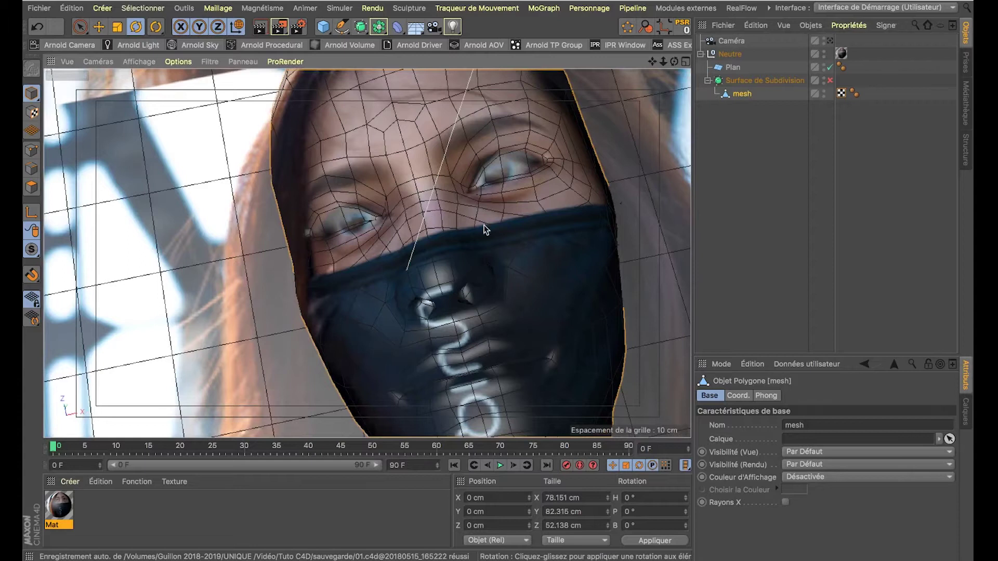
pyautogui.keyDown('alt'); pyautogui.moveTo(439, 310); pyautogui.dragTo(480, 285, button='right'); pyautogui.keyUp('alt')
pyautogui.keyDown('alt'); pyautogui.moveTo(489, 274); pyautogui.dragTo(489, 192); pyautogui.keyUp('alt')
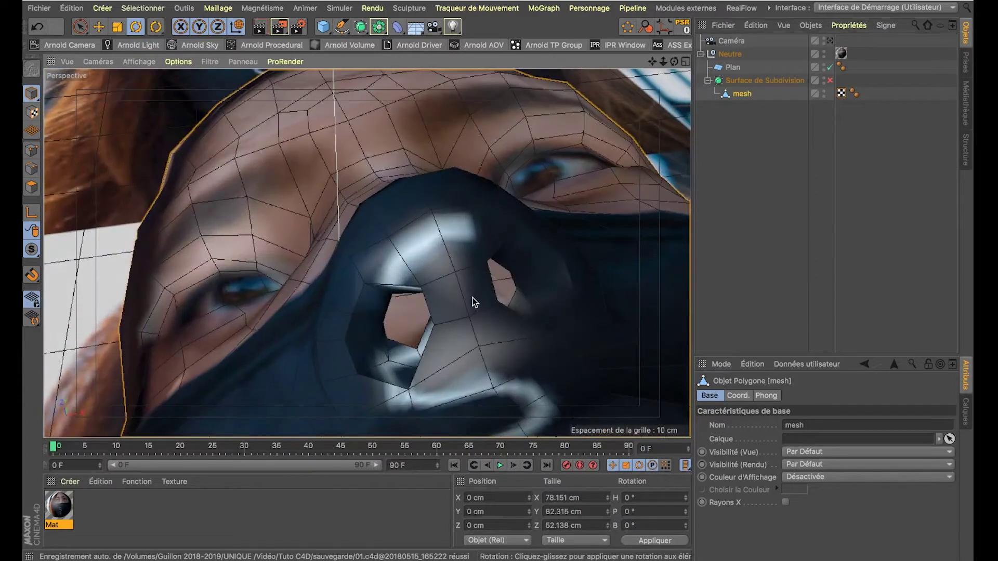
# Step: Close both open nostril holes on the bust mesh with the Close Polygon Hole tool
pyautogui.keyDown('alt'); pyautogui.moveTo(473, 297); pyautogui.dragTo(491, 214, button='middle'); pyautogui.keyUp('alt')
pyautogui.keyDown('alt'); pyautogui.moveTo(494, 216); pyautogui.dragTo(496, 246); pyautogui.keyUp('alt')
pyautogui.keyDown('alt'); pyautogui.moveTo(488, 250); pyautogui.dragTo(390, 304, button='right'); pyautogui.keyUp('alt')
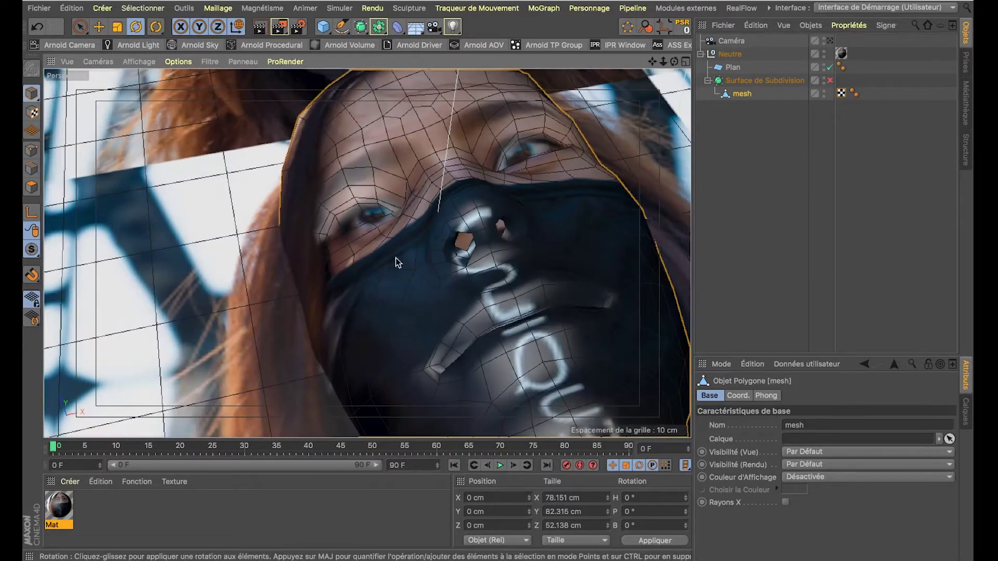
pyautogui.keyDown('alt'); pyautogui.moveTo(465, 241); pyautogui.dragTo(525, 231, button='right'); pyautogui.keyUp('alt')
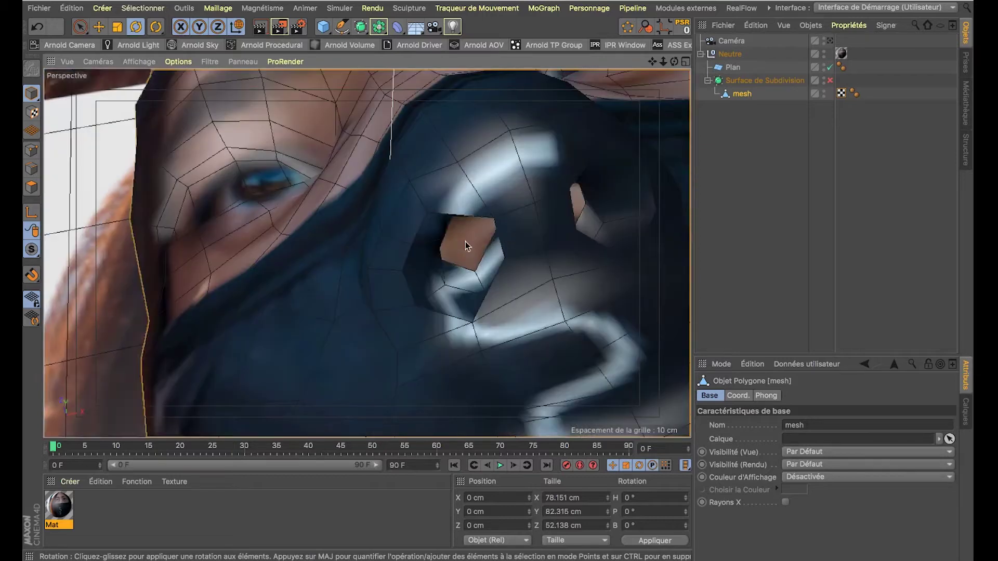
pyautogui.keyDown('alt'); pyautogui.moveTo(548, 241); pyautogui.dragTo(544, 213); pyautogui.keyUp('alt')
pyautogui.keyDown('alt'); pyautogui.moveTo(368, 253); pyautogui.dragTo(492, 242); pyautogui.keyUp('alt')
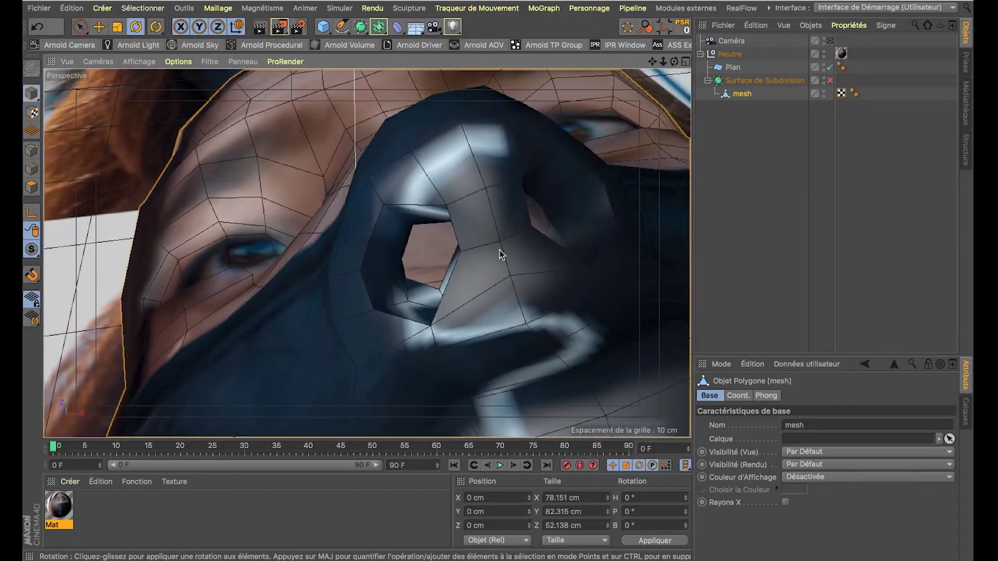
pyautogui.click(31, 187)
pyautogui.click(432, 268)
pyautogui.rightClick(427, 266)
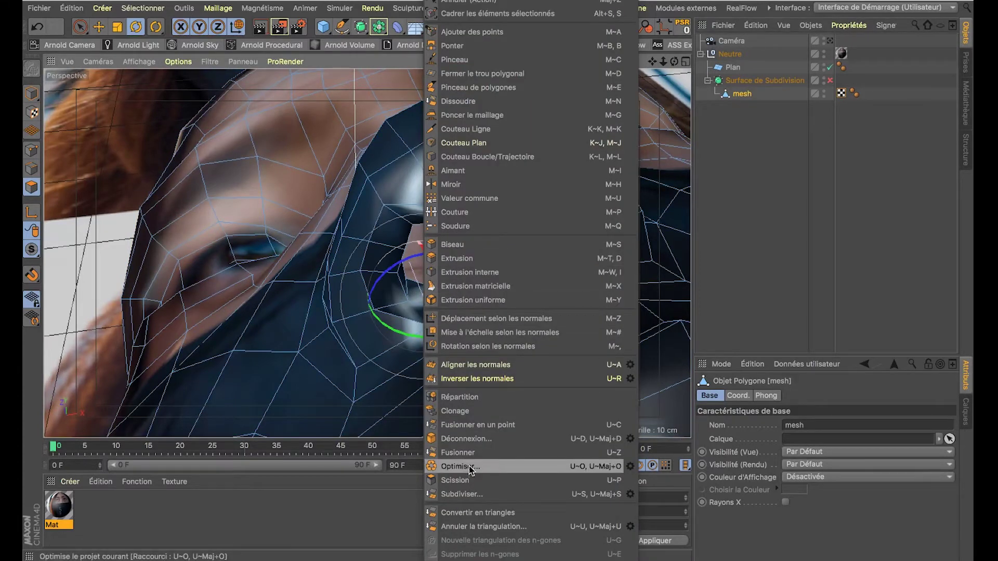
pyautogui.click(471, 74)
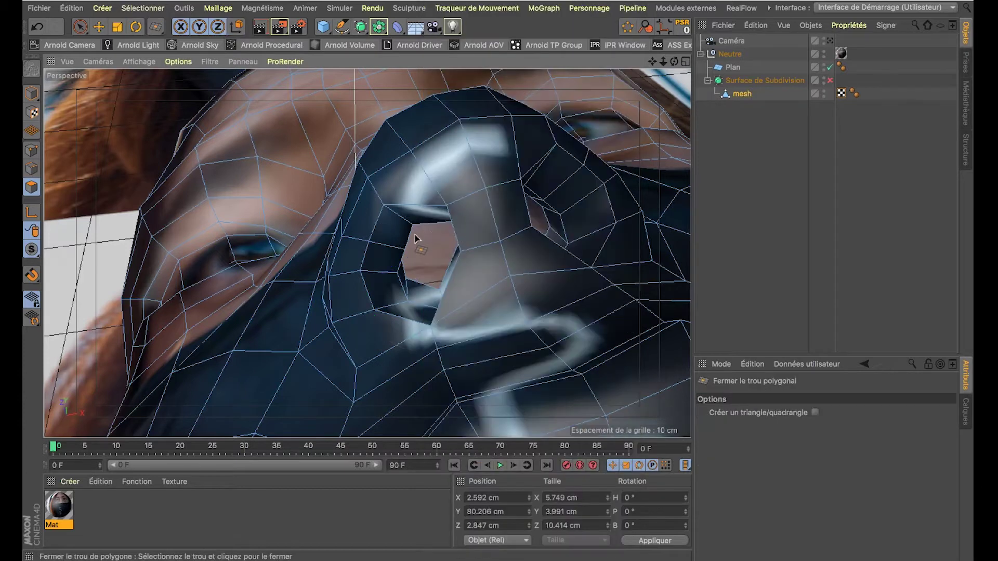
pyautogui.moveTo(440, 222)
pyautogui.keyDown('alt'); pyautogui.mouseDown()
pyautogui.moveTo(454, 209)
pyautogui.moveTo(433, 212)
pyautogui.mouseUp(); pyautogui.keyUp('alt')
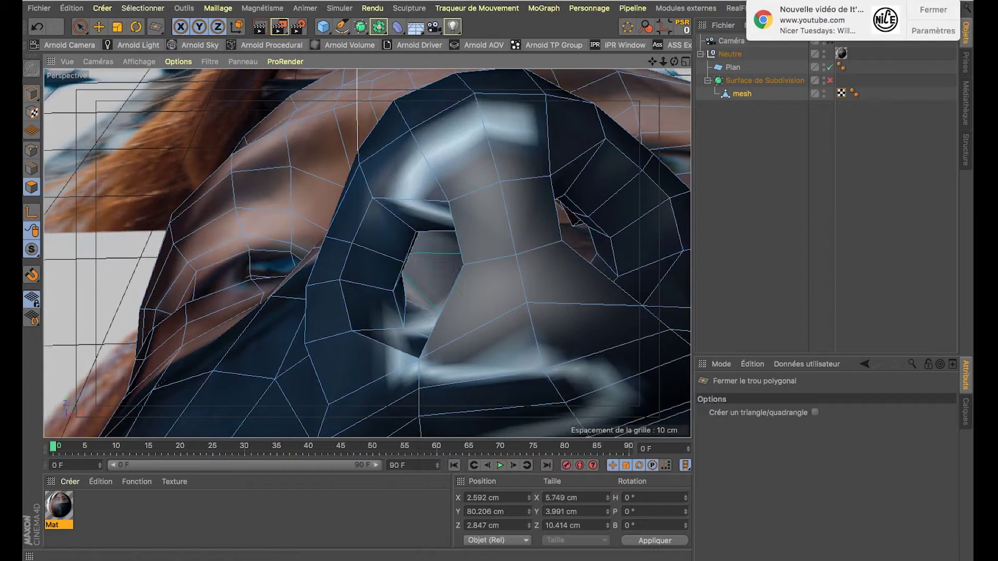
pyautogui.click(928, 15)
pyautogui.moveTo(563, 189)
pyautogui.keyDown('alt'); pyautogui.mouseDown()
pyautogui.moveTo(452, 192)
pyautogui.moveTo(549, 202)
pyautogui.mouseUp(); pyautogui.keyUp('alt')
# Step: Optimize the bust mesh's points and return to model mode
pyautogui.click(32, 150)
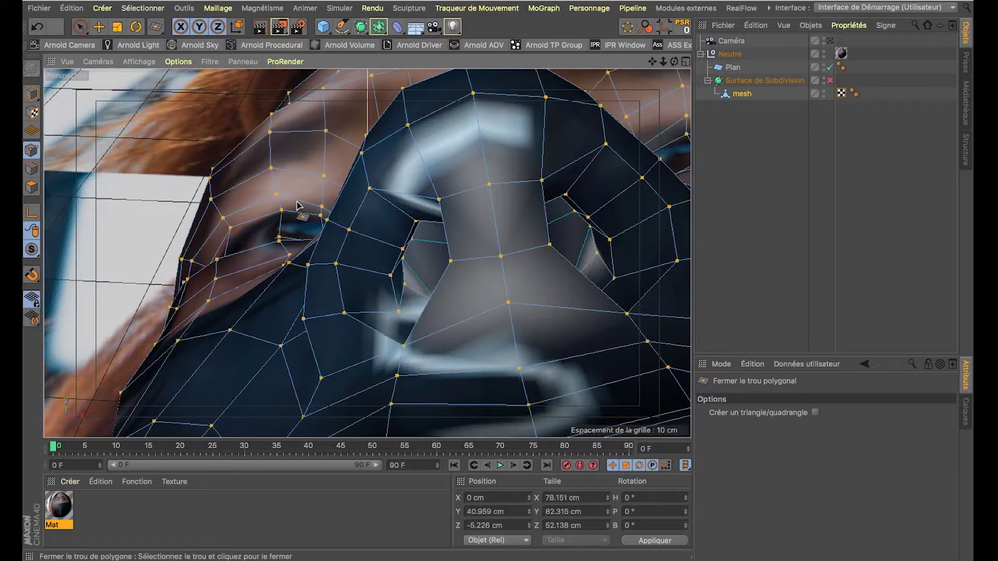
pyautogui.press('u')
pyautogui.press('o')
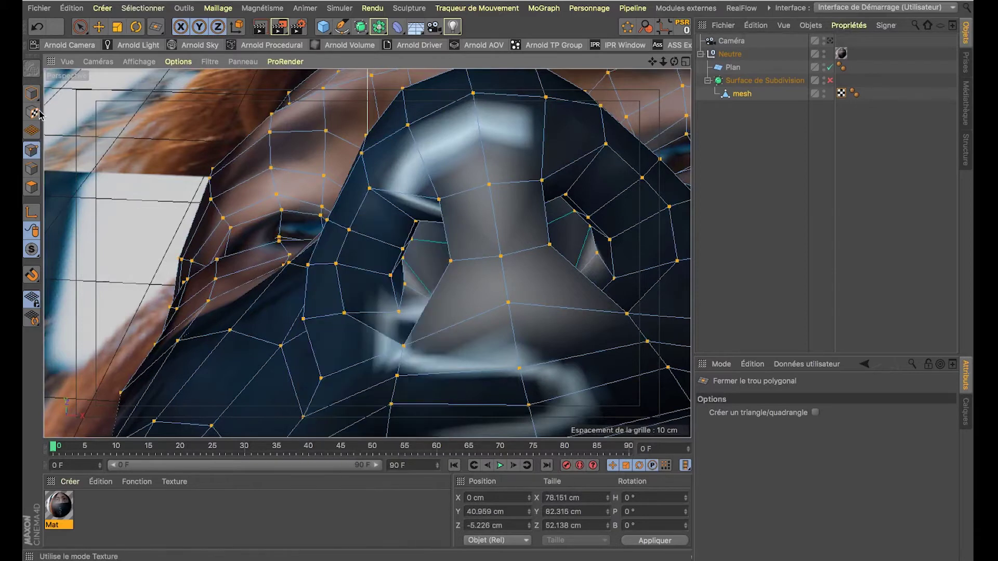
pyautogui.click(29, 99)
pyautogui.keyDown('alt'); pyautogui.moveTo(417, 169); pyautogui.dragTo(456, 210); pyautogui.keyUp('alt')
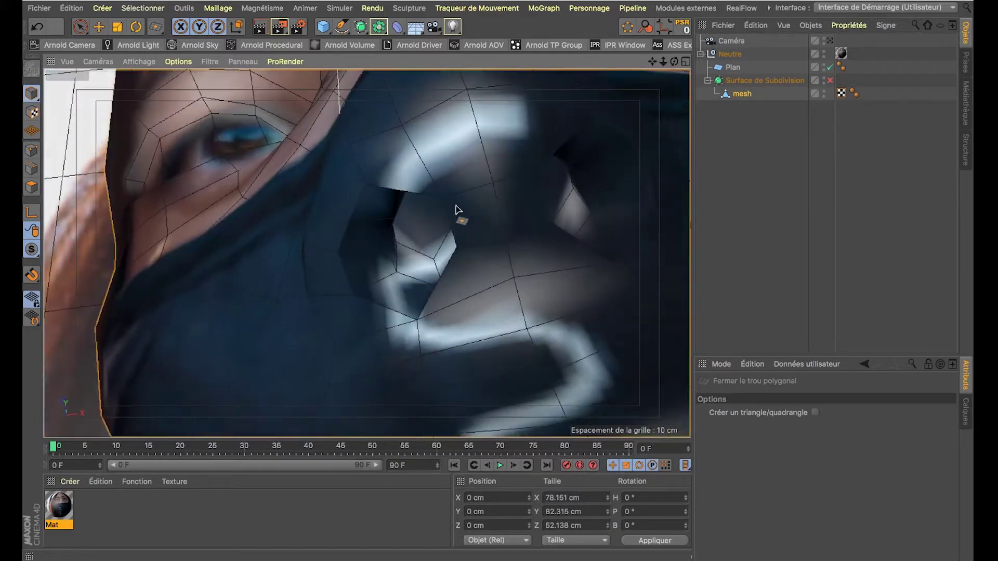
# Step: Select a point on the lower eyelid of the face's right eye and enable soft selection for the Move tool
pyautogui.click(98, 26)
pyautogui.keyDown('alt'); pyautogui.moveTo(368, 255); pyautogui.dragTo(338, 294); pyautogui.keyUp('alt')
pyautogui.keyDown('alt'); pyautogui.moveTo(321, 259); pyautogui.dragTo(324, 310); pyautogui.keyUp('alt')
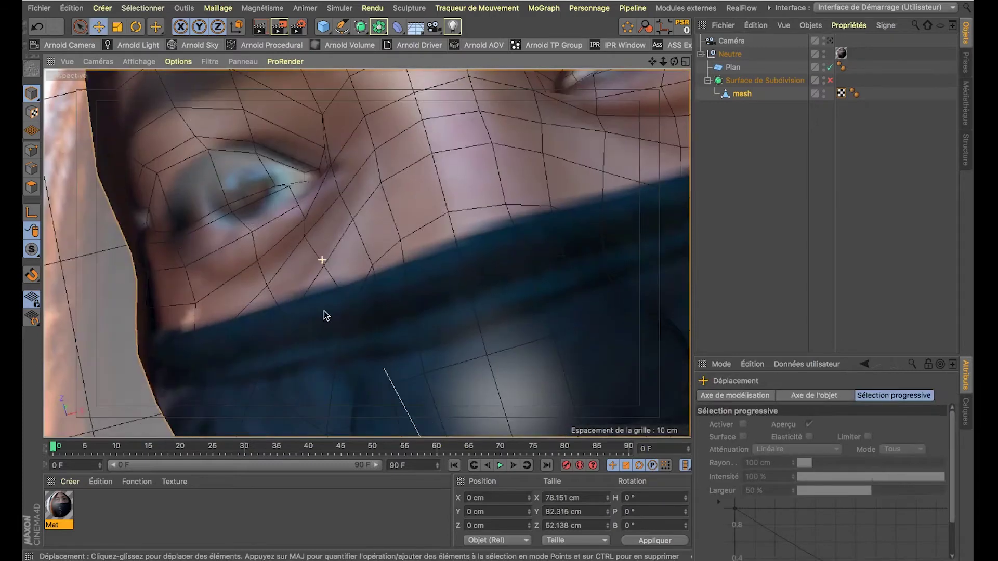
pyautogui.click(24, 152)
pyautogui.keyDown('alt'); pyautogui.moveTo(274, 205); pyautogui.dragTo(351, 194); pyautogui.keyUp('alt')
pyautogui.click(351, 196)
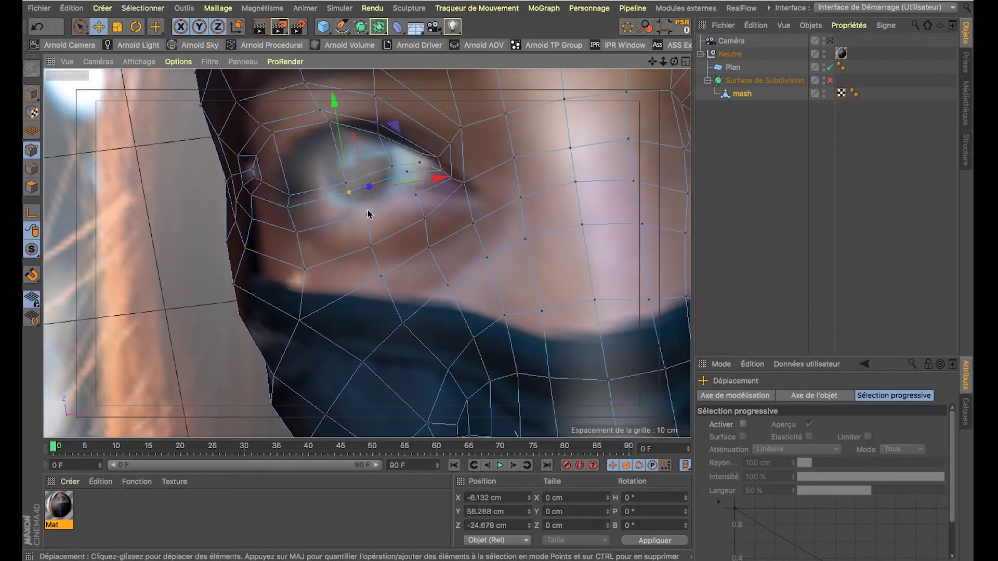
pyautogui.click(743, 425)
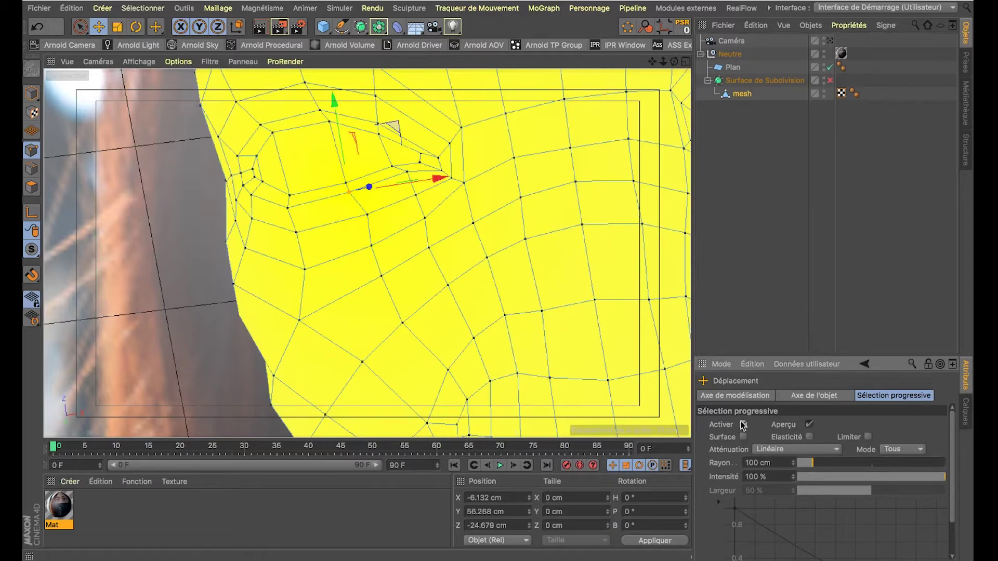
pyautogui.moveTo(852, 354); pyautogui.dragTo(849, 262)
pyautogui.scroll(-5, 357, 216)
pyautogui.scroll(5, 357, 216)
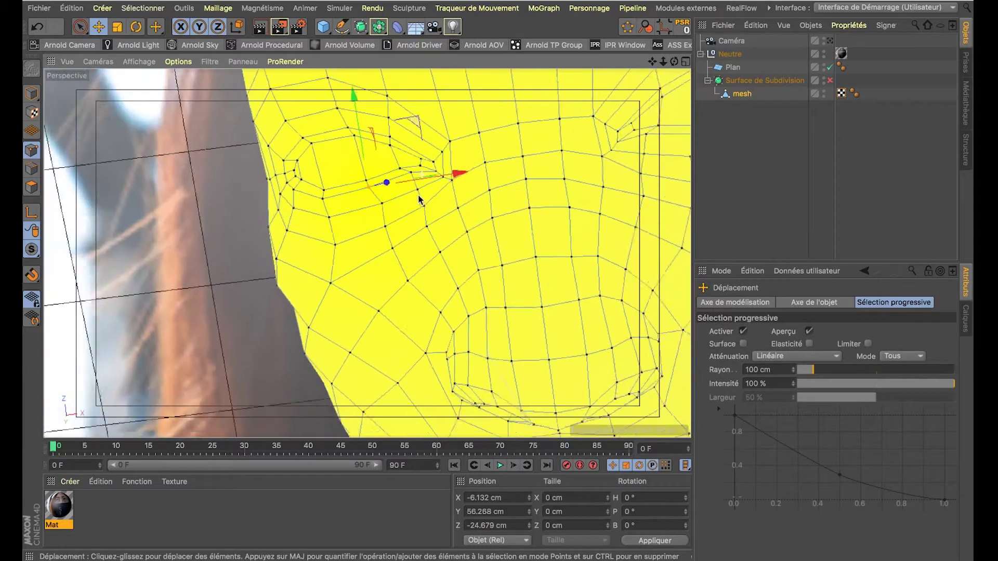
# Step: Try soft-selection radii of 10 cm and 5 cm, test-moving the eyelid point and undoing that move
pyautogui.click(784, 370)
pyautogui.write('10')
pyautogui.press('Return')
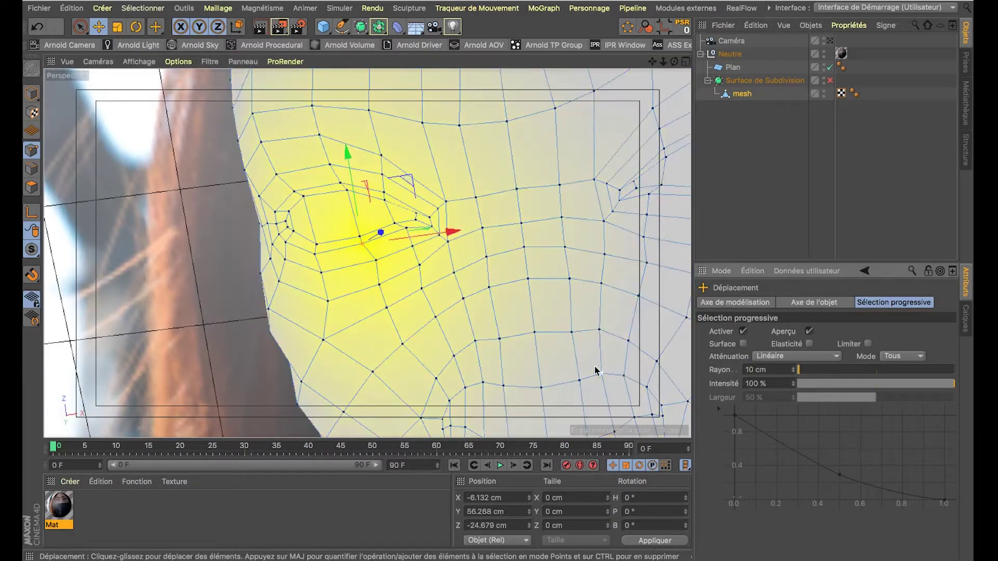
pyautogui.click(775, 370)
pyautogui.write('5')
pyautogui.press('Return')
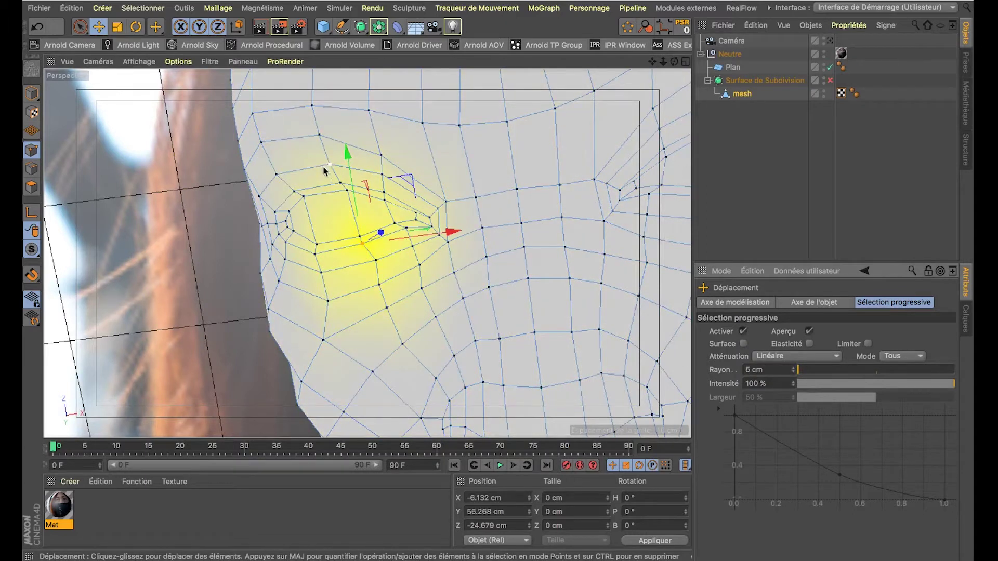
pyautogui.moveTo(346, 155)
pyautogui.mouseDown()
pyautogui.moveTo(359, 190)
pyautogui.moveTo(355, 169)
pyautogui.mouseUp()
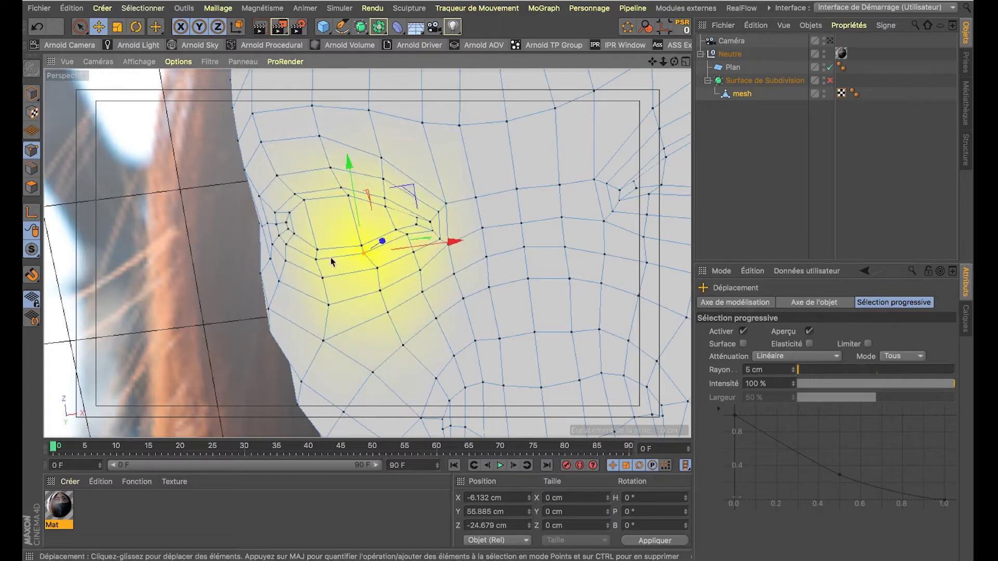
pyautogui.hotkey('ctrl', 'z')
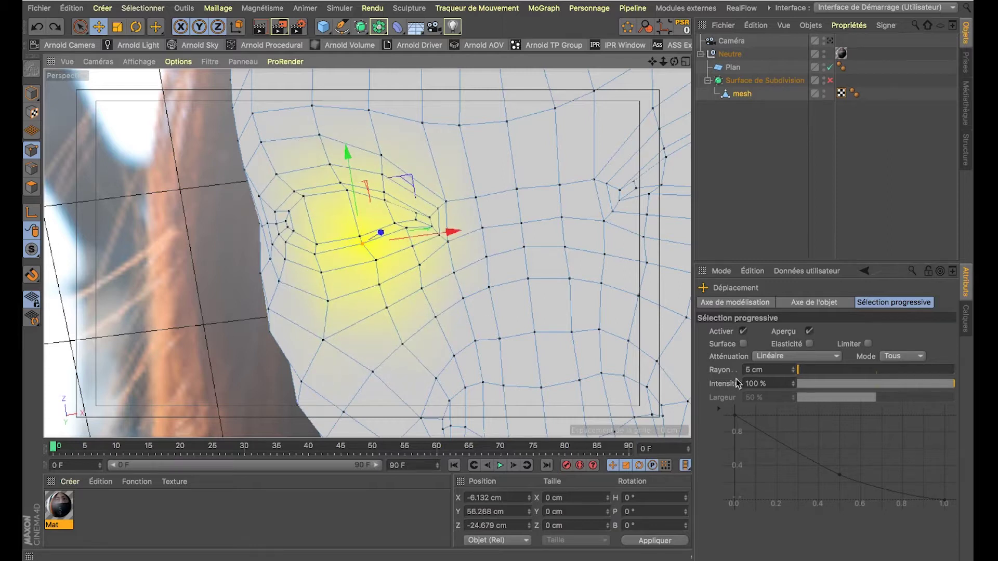
# Step: Set the soft-selection radius to 3 cm and turn off its preview
pyautogui.click(748, 369)
pyautogui.write('3')
pyautogui.press('Return')
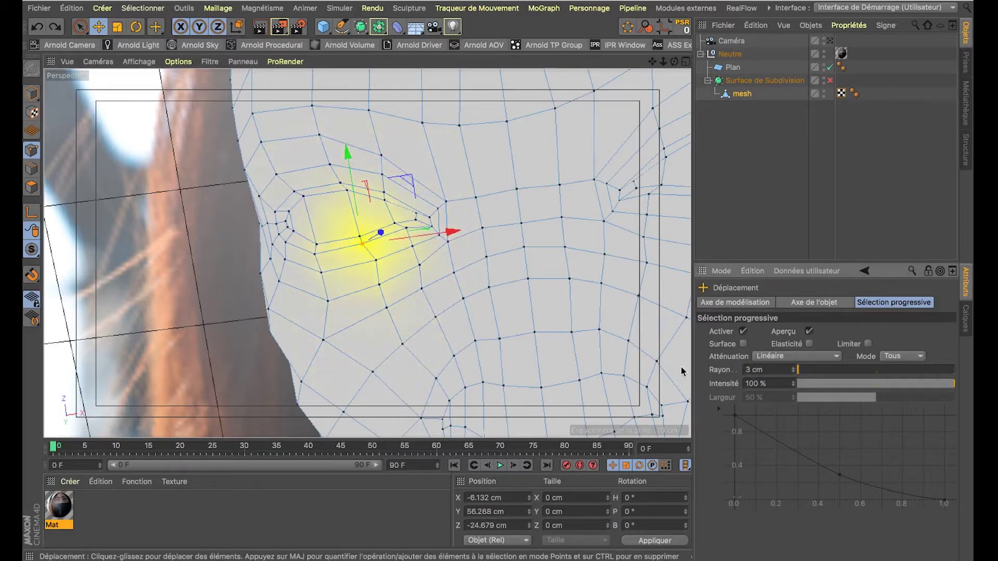
pyautogui.click(809, 331)
# Step: Move the upper-eyelid and inner-corner points of the face's right eye to match the projected photo
pyautogui.keyDown('alt'); pyautogui.moveTo(375, 248); pyautogui.dragTo(390, 235); pyautogui.keyUp('alt')
pyautogui.moveTo(360, 201); pyautogui.dragTo(393, 210)
pyautogui.click(405, 231)
pyautogui.click(431, 222)
pyautogui.moveTo(458, 229); pyautogui.dragTo(466, 230)
pyautogui.moveTo(398, 172); pyautogui.dragTo(394, 160)
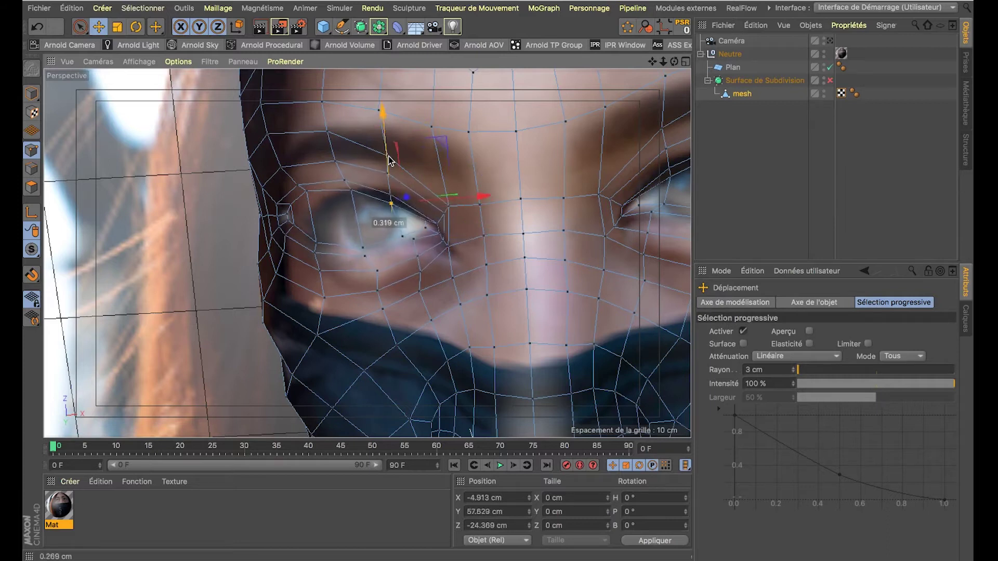
pyautogui.moveTo(401, 202); pyautogui.dragTo(394, 178)
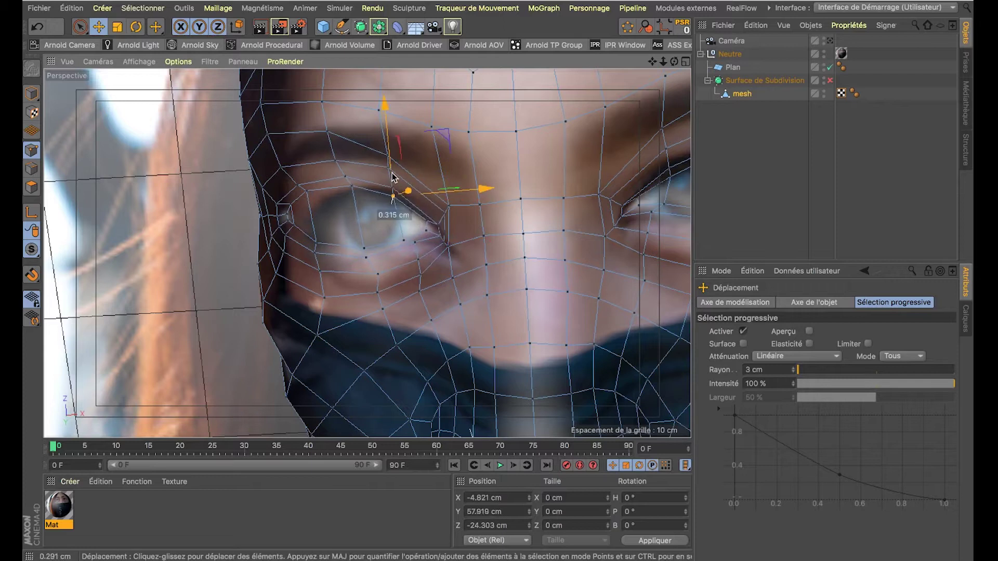
# Step: Adjust the outer upper-lid, outer-corner and lower-lid points of the face's right eye to follow the photographed eye contour
pyautogui.keyDown('alt'); pyautogui.moveTo(401, 216); pyautogui.dragTo(366, 196); pyautogui.keyUp('alt')
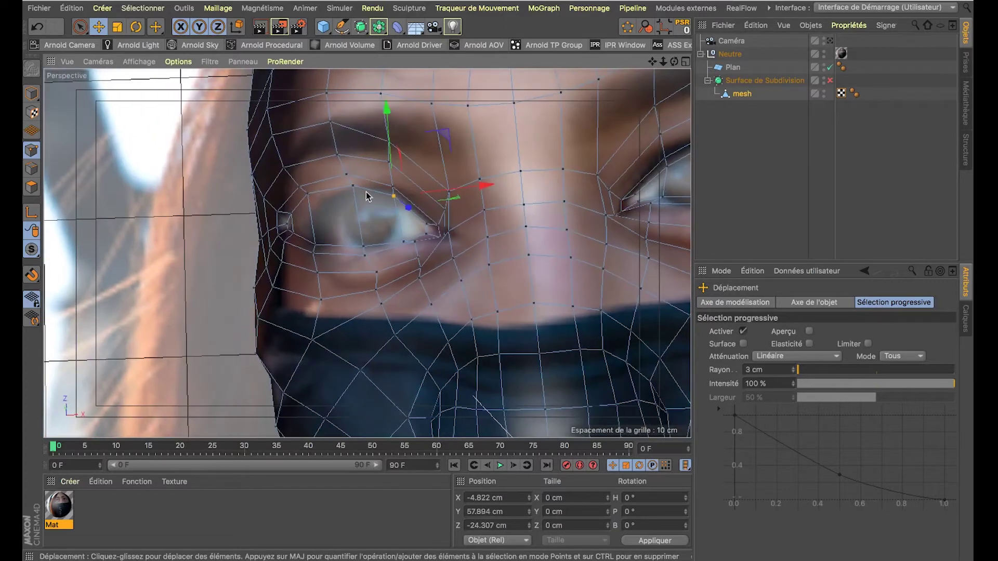
pyautogui.click(307, 190)
pyautogui.moveTo(307, 146); pyautogui.dragTo(306, 162)
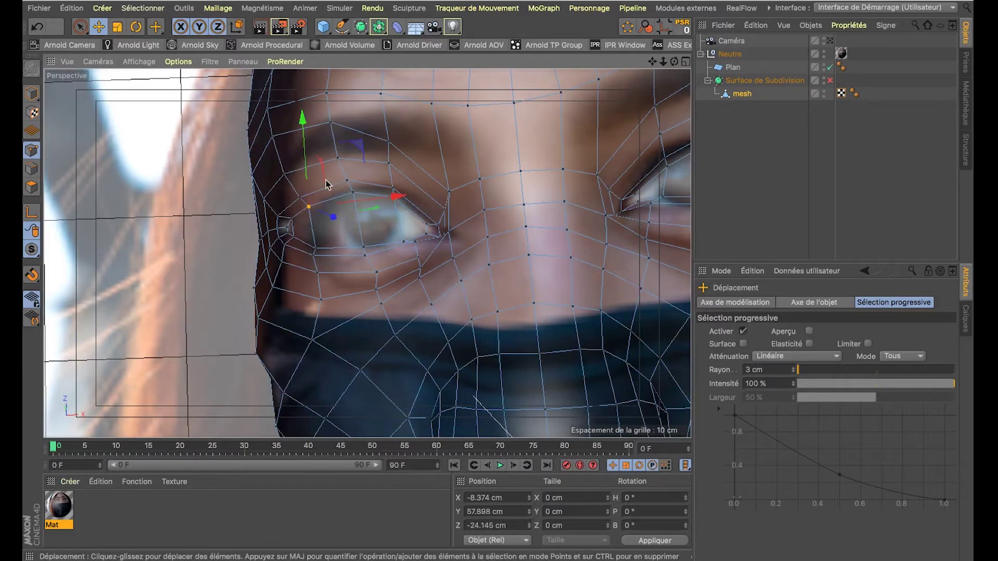
pyautogui.click(287, 229)
pyautogui.moveTo(326, 227); pyautogui.dragTo(379, 234)
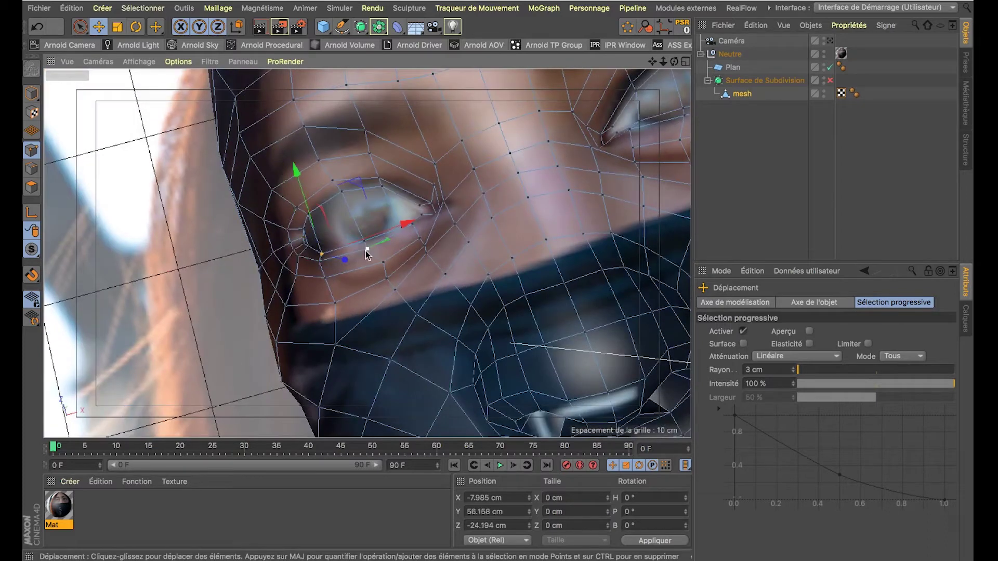
pyautogui.moveTo(341, 166); pyautogui.dragTo(406, 210)
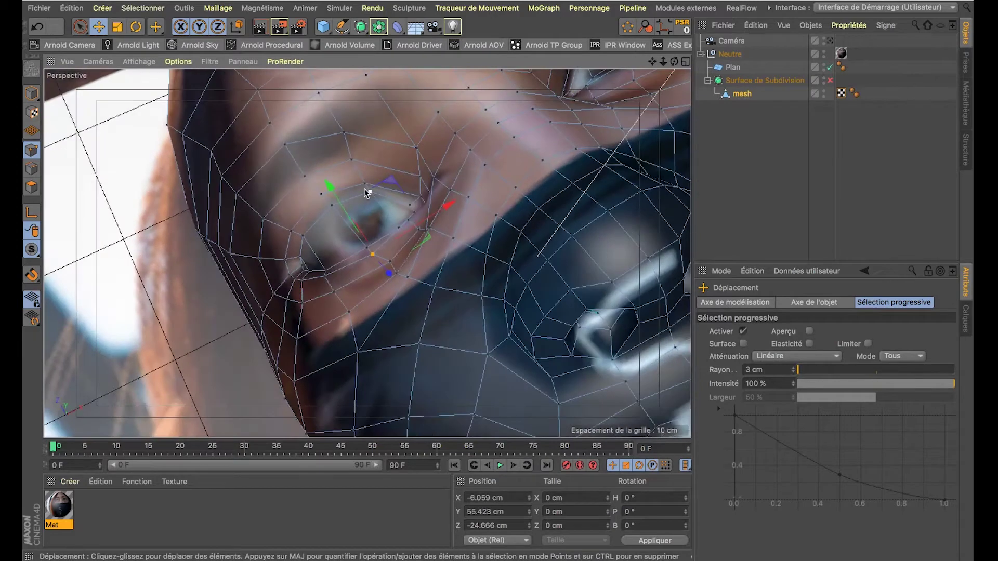
pyautogui.moveTo(330, 127); pyautogui.dragTo(380, 278)
pyautogui.click(356, 279)
# Step: Reposition the eyelid points of the face's left eye, pulling its outer corner inward to match the photo
pyautogui.scroll(2, 356, 275)
pyautogui.moveTo(349, 249); pyautogui.dragTo(337, 283)
pyautogui.moveTo(397, 317); pyautogui.dragTo(385, 319)
pyautogui.moveTo(336, 281); pyautogui.dragTo(326, 285)
pyautogui.moveTo(442, 221)
pyautogui.mouseDown()
pyautogui.moveTo(372, 201)
pyautogui.moveTo(456, 208)
pyautogui.mouseUp()
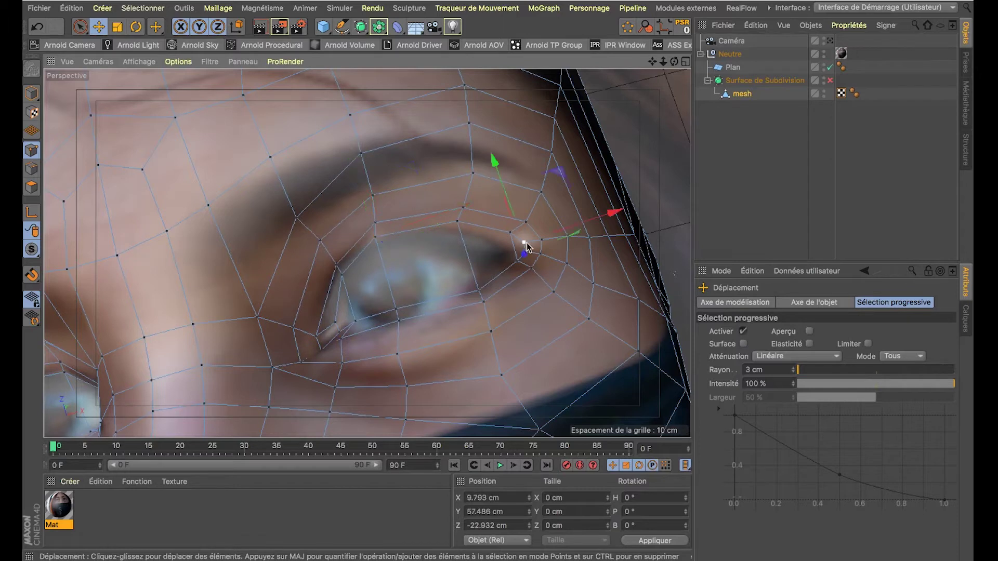
pyautogui.moveTo(613, 213); pyautogui.dragTo(595, 218)
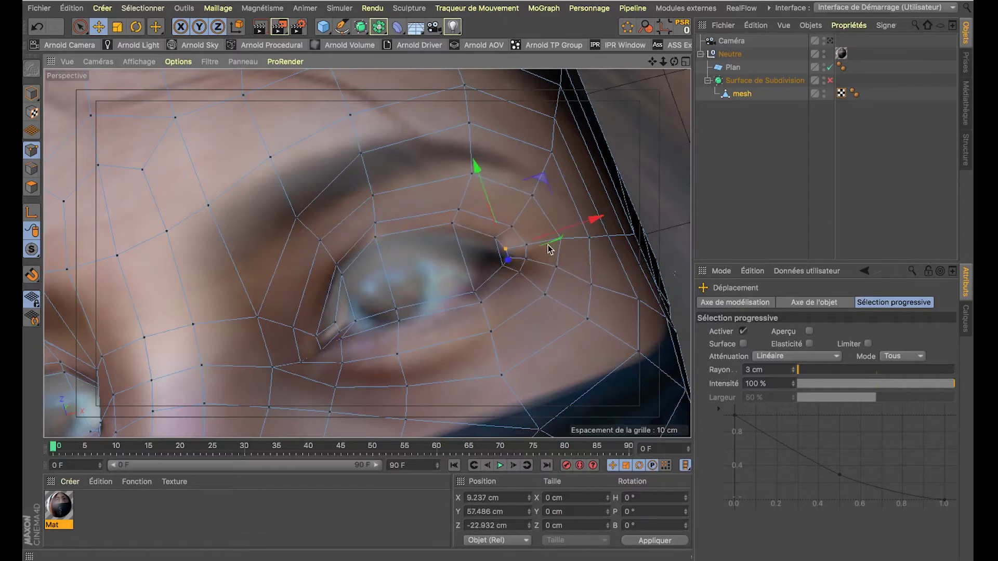
# Step: Lower the lower-eyelid points of the face's left eye to follow the projected lid line
pyautogui.click(394, 308)
pyautogui.moveTo(385, 268); pyautogui.dragTo(389, 285)
pyautogui.moveTo(318, 196); pyautogui.dragTo(316, 186)
pyautogui.moveTo(352, 283); pyautogui.dragTo(354, 290)
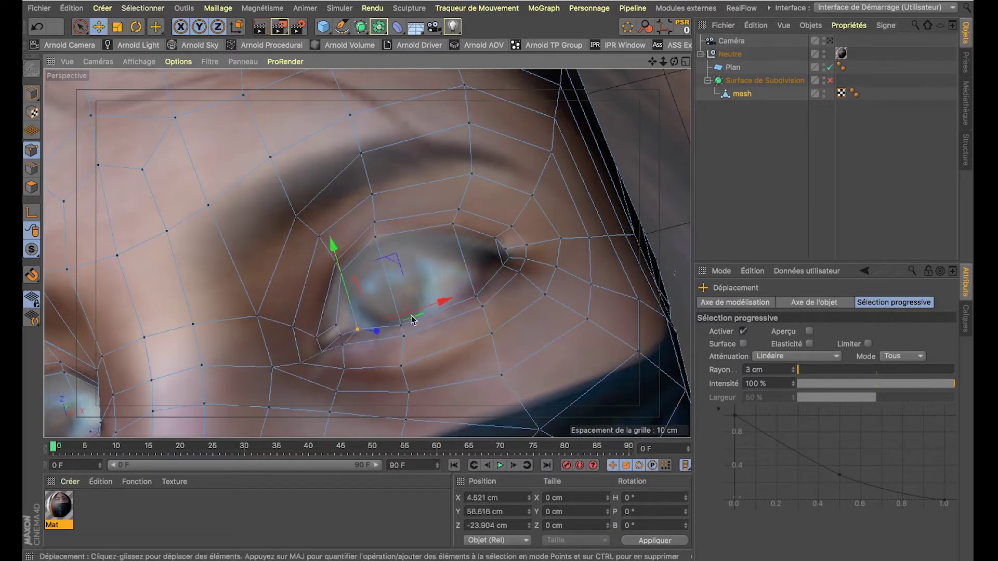
pyautogui.moveTo(410, 311); pyautogui.dragTo(411, 313)
# Step: Deselect the mesh points and activate the Brush tool with a 10 cm radius
pyautogui.keyDown('alt'); pyautogui.moveTo(410, 313); pyautogui.dragTo(388, 260); pyautogui.keyUp('alt')
pyautogui.keyDown('alt'); pyautogui.moveTo(388, 260); pyautogui.dragTo(334, 312, button='right'); pyautogui.keyUp('alt')
pyautogui.keyDown('alt'); pyautogui.moveTo(333, 317); pyautogui.dragTo(230, 337); pyautogui.keyUp('alt')
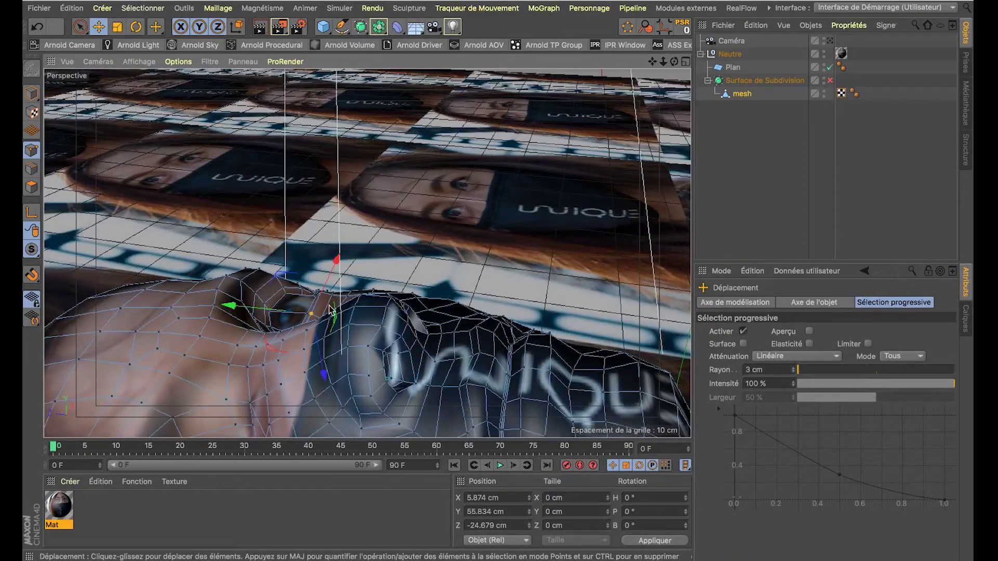
pyautogui.keyDown('alt'); pyautogui.moveTo(387, 352); pyautogui.dragTo(333, 348); pyautogui.keyUp('alt')
pyautogui.keyDown('alt'); pyautogui.moveTo(441, 219); pyautogui.dragTo(337, 212); pyautogui.keyUp('alt')
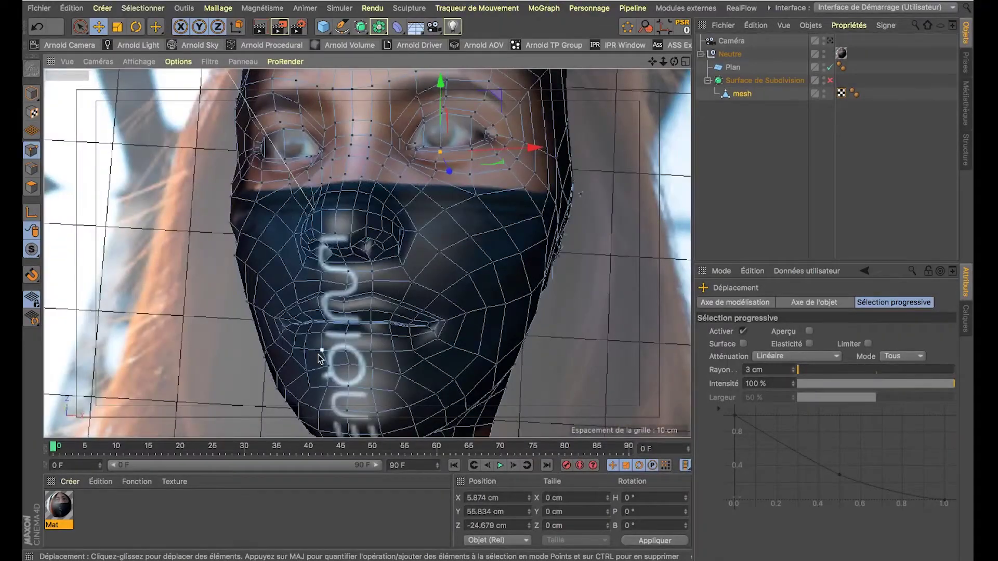
pyautogui.click(131, 156)
pyautogui.click(230, 10)
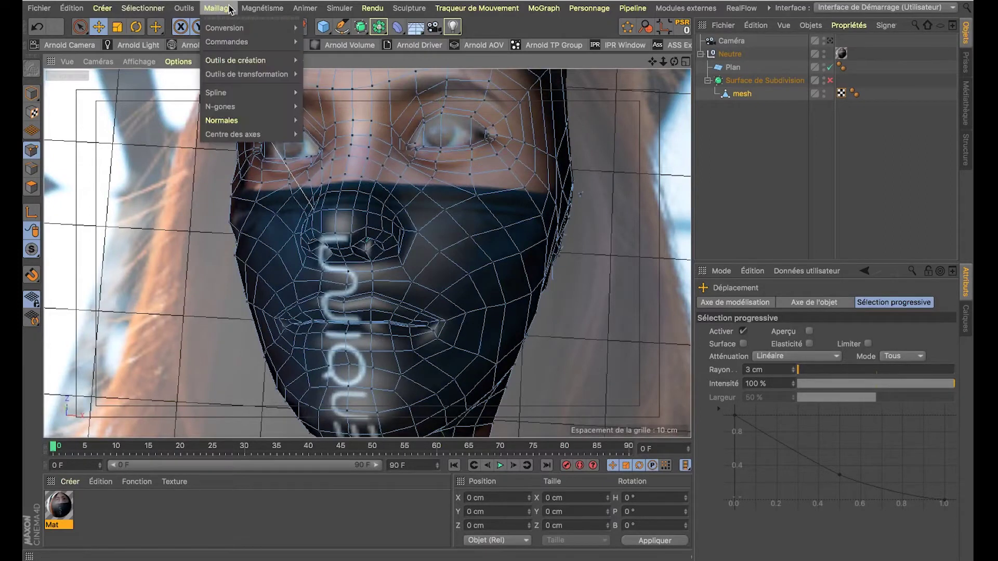
pyautogui.moveTo(233, 60)
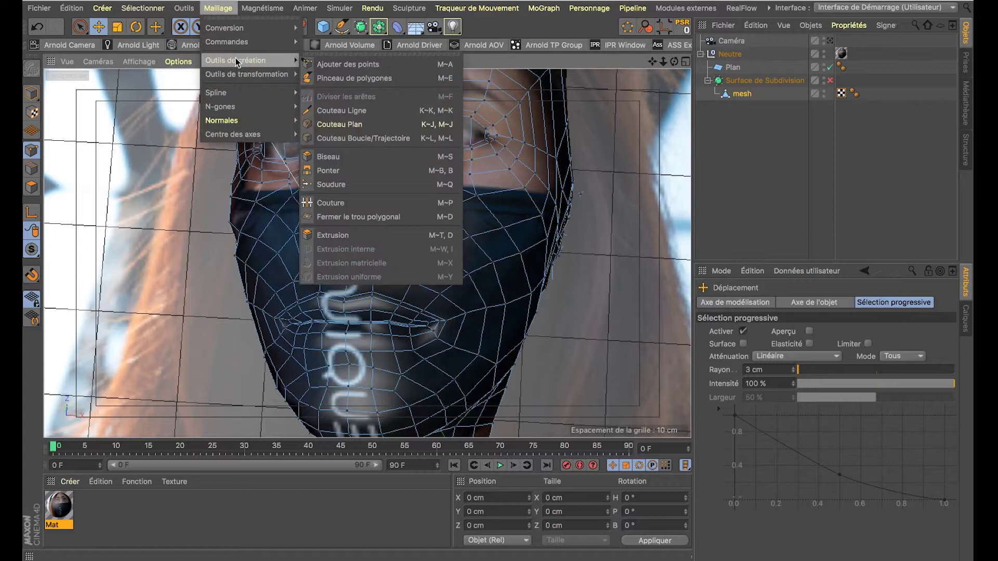
pyautogui.moveTo(237, 78)
pyautogui.click(336, 79)
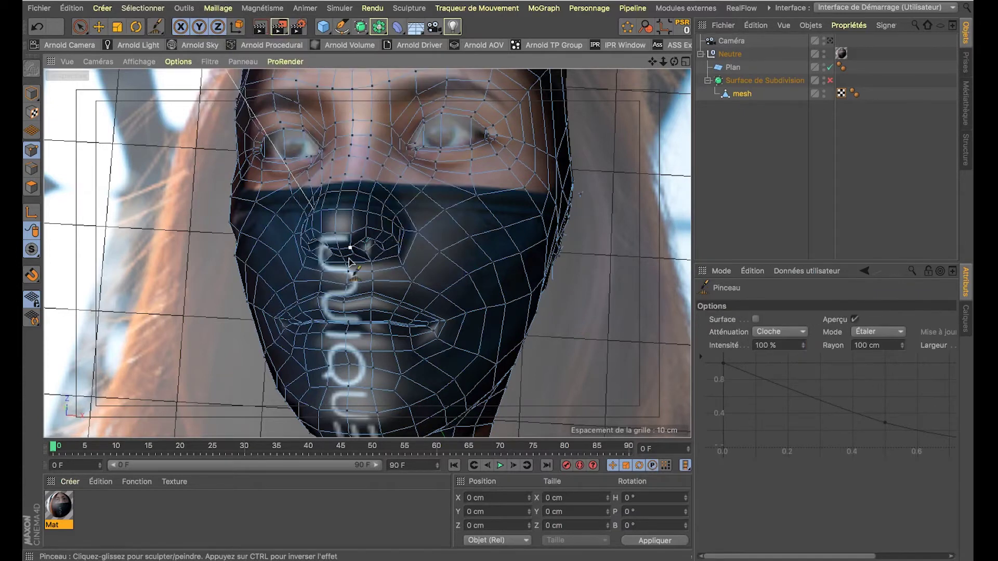
pyautogui.scroll(-6, 349, 261)
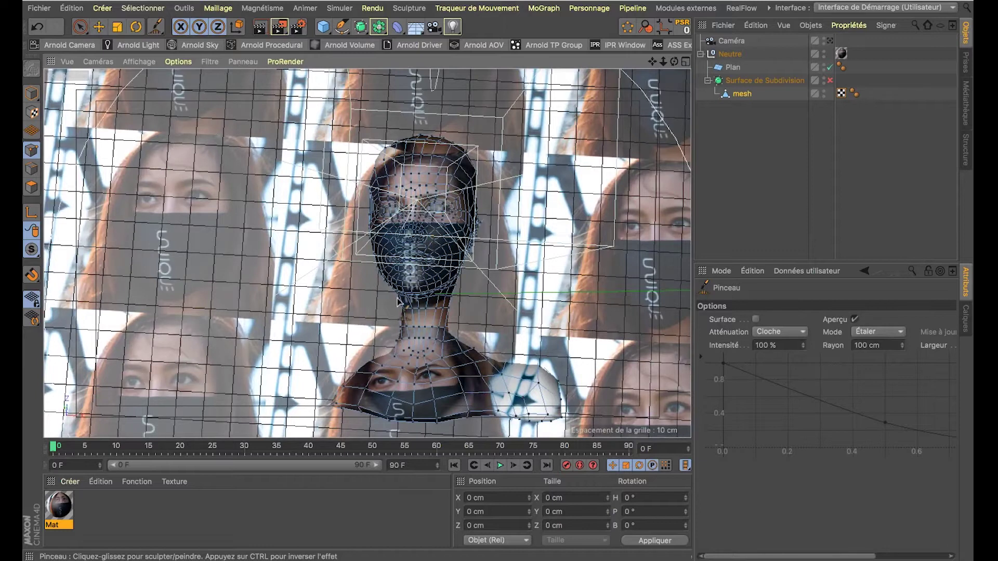
pyautogui.moveTo(885, 346); pyautogui.dragTo(744, 355)
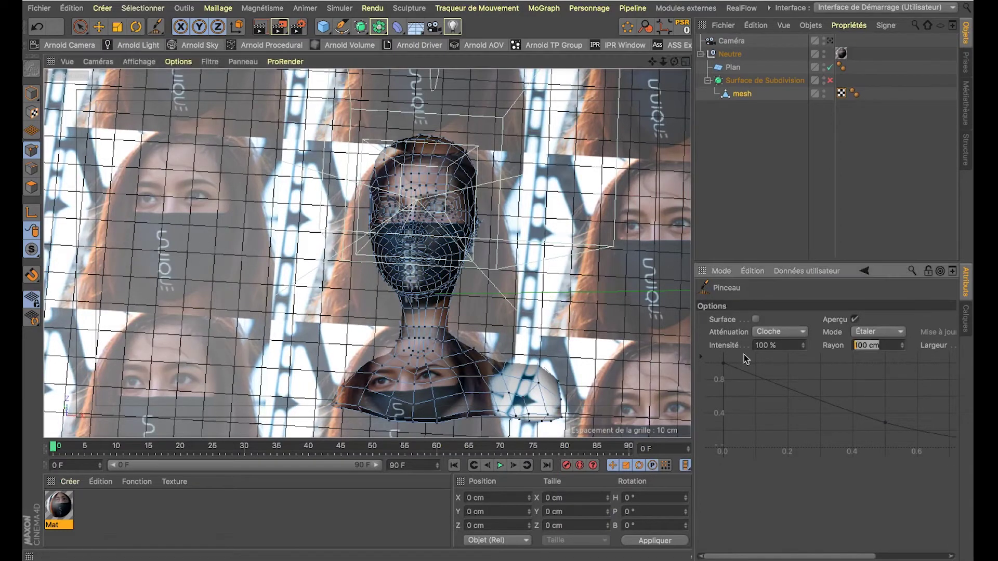
pyautogui.write('10')
pyautogui.press('Return')
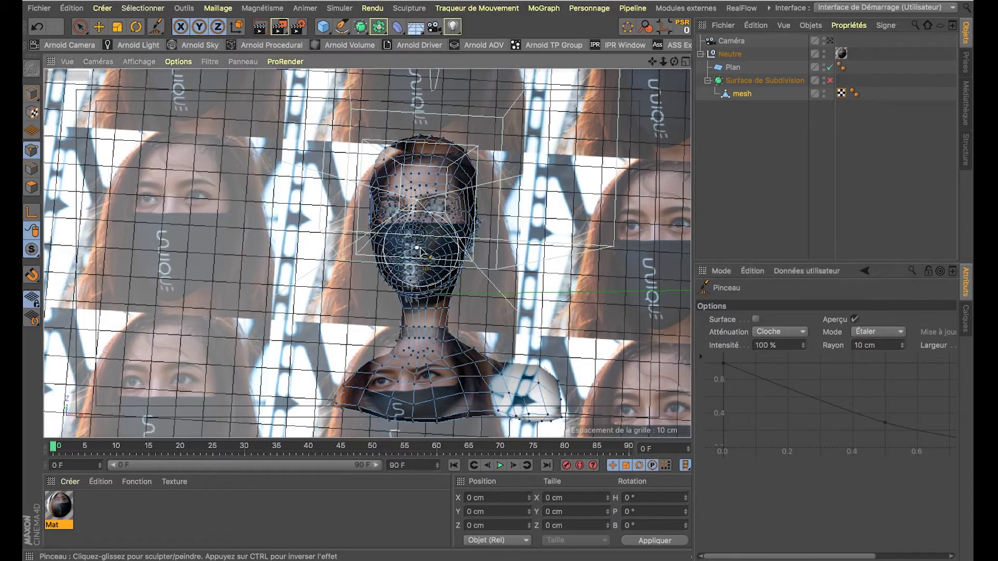
# Step: Set the Brush to Lisser mode with a 5 cm radius and smooth the mesh around the masked mouth
pyautogui.scroll(6, 416, 213)
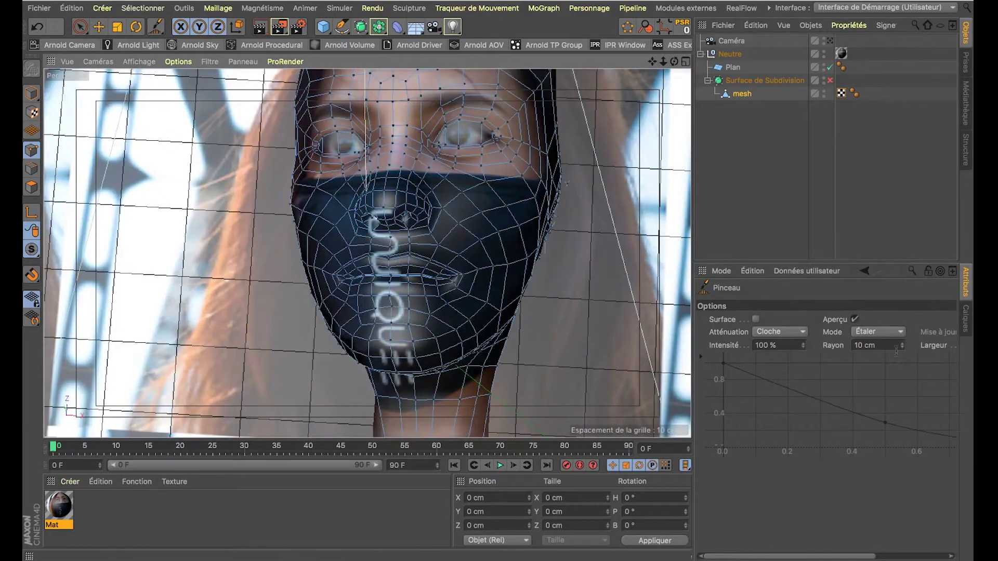
pyautogui.moveTo(884, 346); pyautogui.dragTo(742, 349)
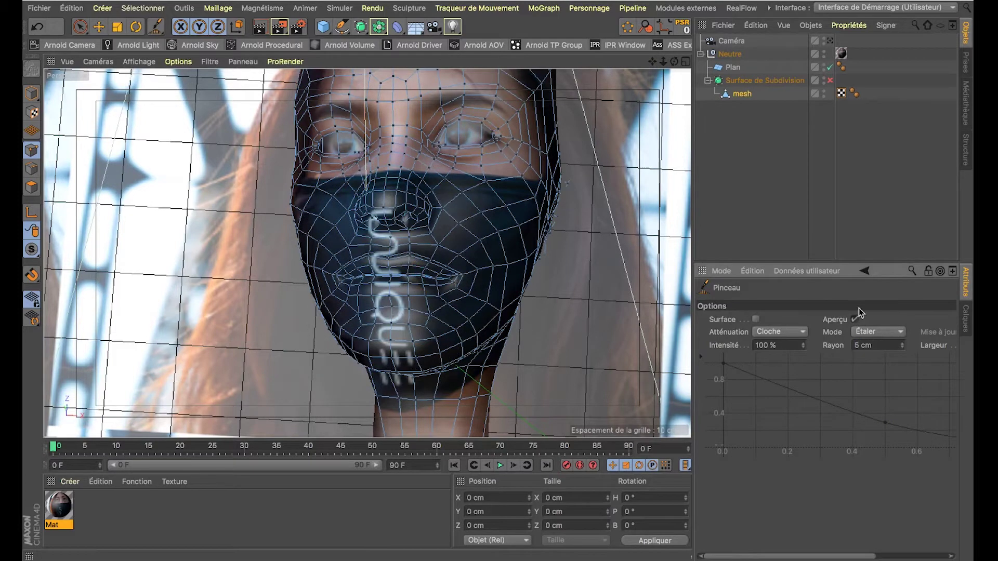
pyautogui.click(873, 332)
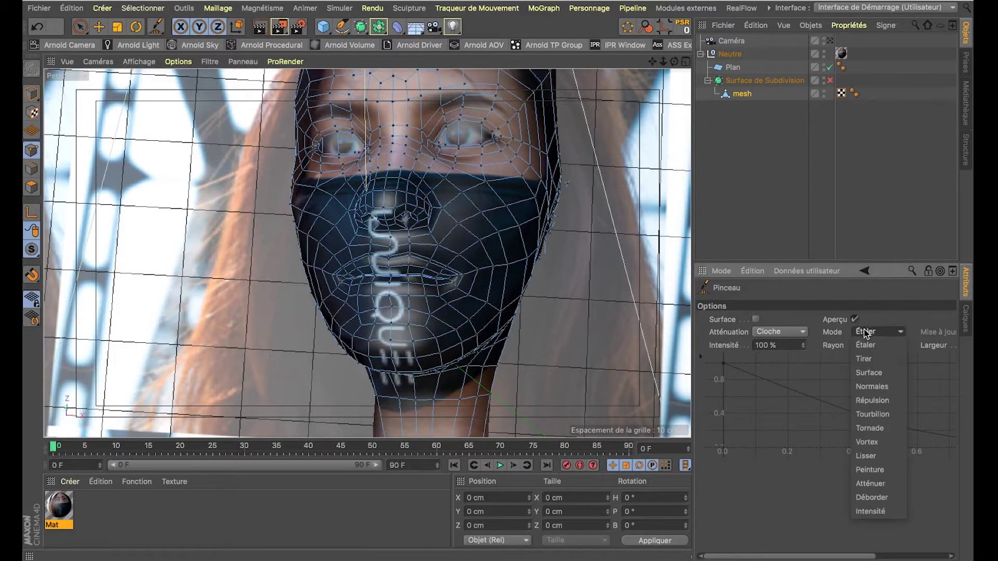
pyautogui.click(880, 456)
pyautogui.moveTo(380, 268)
pyautogui.mouseDown()
pyautogui.moveTo(421, 272)
pyautogui.moveTo(380, 280)
pyautogui.moveTo(451, 243)
pyautogui.mouseUp()
# Step: Set the Brush radius to 3 cm and smooth the mesh around the nose and nostrils
pyautogui.keyDown('alt'); pyautogui.moveTo(427, 284); pyautogui.dragTo(530, 169); pyautogui.keyUp('alt')
pyautogui.moveTo(490, 294)
pyautogui.keyDown('alt'); pyautogui.mouseDown()
pyautogui.moveTo(431, 293)
pyautogui.moveTo(330, 334)
pyautogui.moveTo(340, 271)
pyautogui.mouseUp(); pyautogui.keyUp('alt')
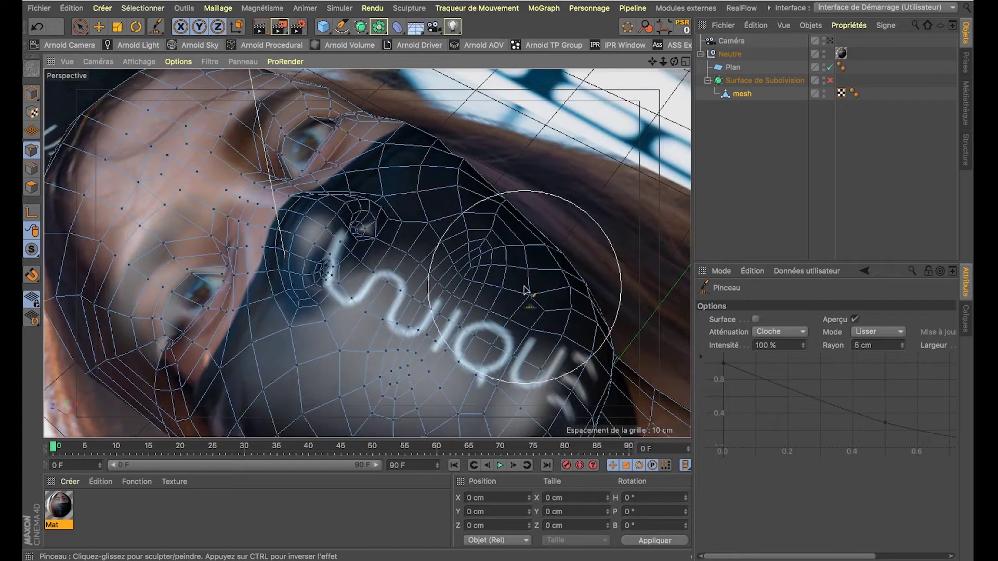
pyautogui.click(865, 345)
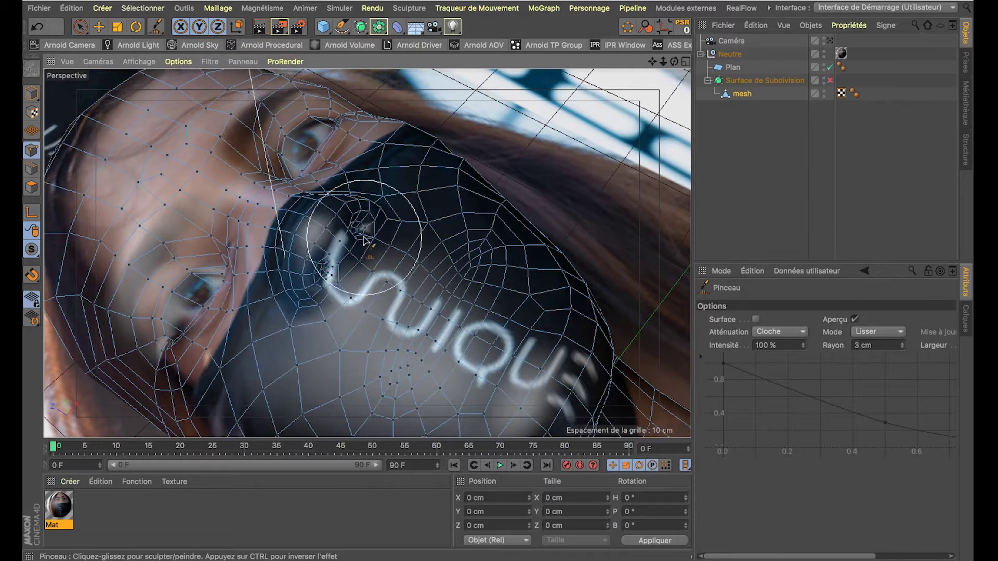
pyautogui.moveTo(349, 238)
pyautogui.keyDown('alt'); pyautogui.mouseDown()
pyautogui.moveTo(432, 188)
pyautogui.moveTo(350, 230)
pyautogui.mouseUp(); pyautogui.keyUp('alt')
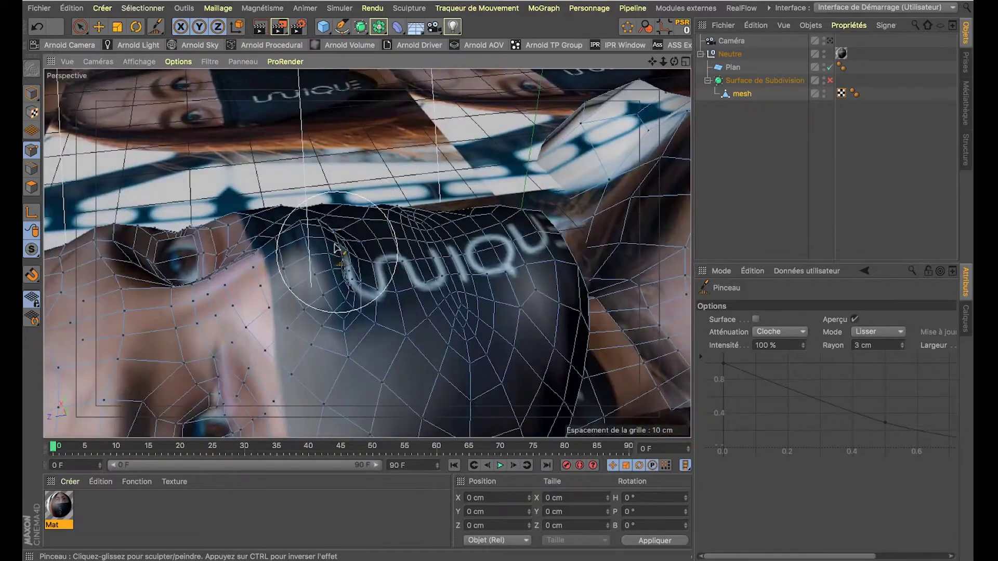
pyautogui.keyDown('alt'); pyautogui.moveTo(376, 260); pyautogui.dragTo(319, 289); pyautogui.keyUp('alt')
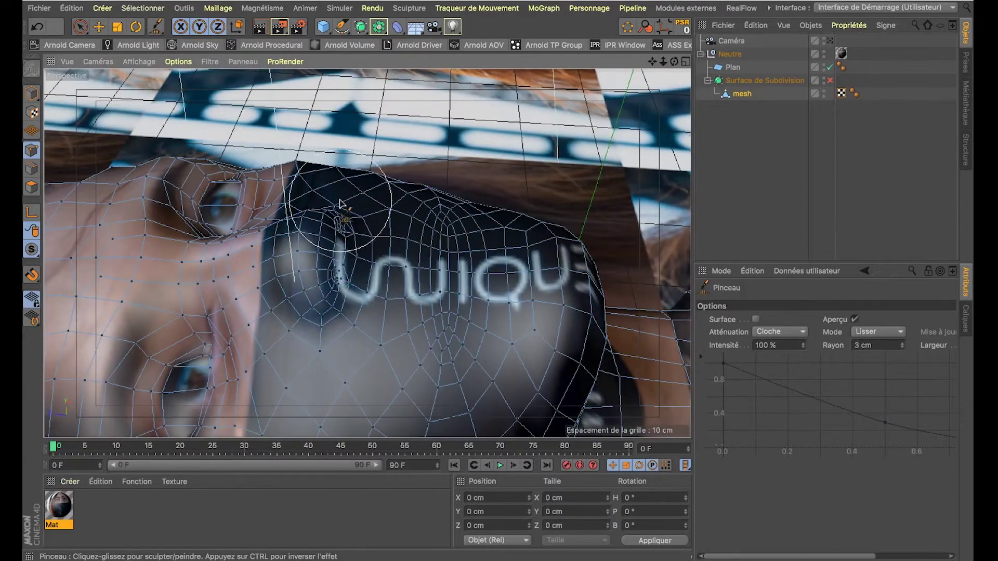
pyautogui.moveTo(347, 221)
pyautogui.keyDown('alt'); pyautogui.mouseDown()
pyautogui.moveTo(361, 225)
pyautogui.moveTo(169, 281)
pyautogui.moveTo(104, 237)
pyautogui.moveTo(379, 211)
pyautogui.moveTo(334, 256)
pyautogui.moveTo(323, 314)
pyautogui.moveTo(426, 270)
pyautogui.moveTo(414, 231)
pyautogui.moveTo(323, 257)
pyautogui.mouseUp(); pyautogui.keyUp('alt')
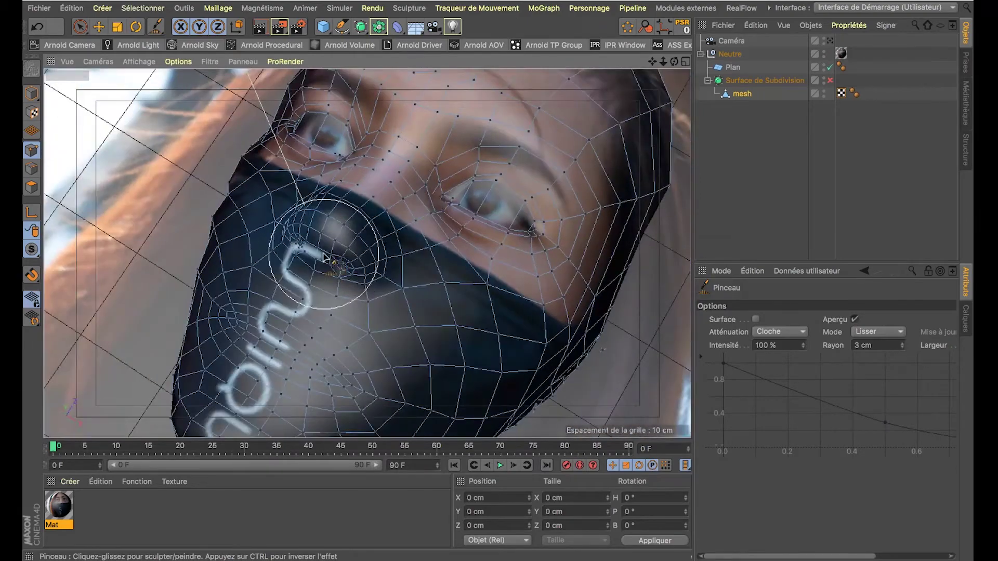
pyautogui.keyDown('alt'); pyautogui.moveTo(318, 304); pyautogui.dragTo(434, 269); pyautogui.keyUp('alt')
pyautogui.scroll(-6, 426, 282)
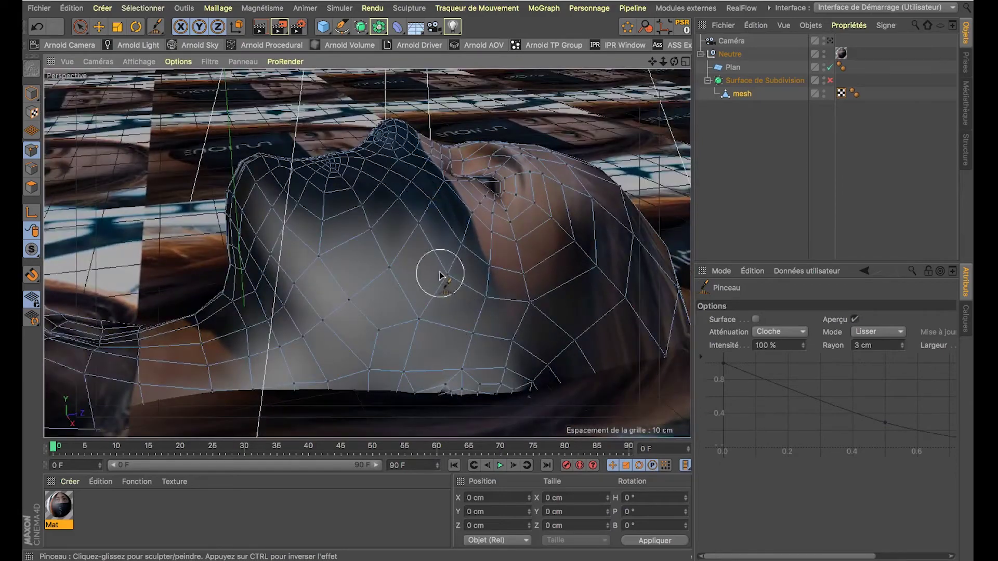
# Step: Select the central point under the chin with the Move tool
pyautogui.keyDown('alt'); pyautogui.moveTo(364, 220); pyautogui.dragTo(562, 294); pyautogui.keyUp('alt')
pyautogui.keyDown('alt'); pyautogui.moveTo(368, 254); pyautogui.dragTo(332, 203); pyautogui.keyUp('alt')
pyautogui.keyDown('alt'); pyautogui.moveTo(249, 274); pyautogui.dragTo(310, 337); pyautogui.keyUp('alt')
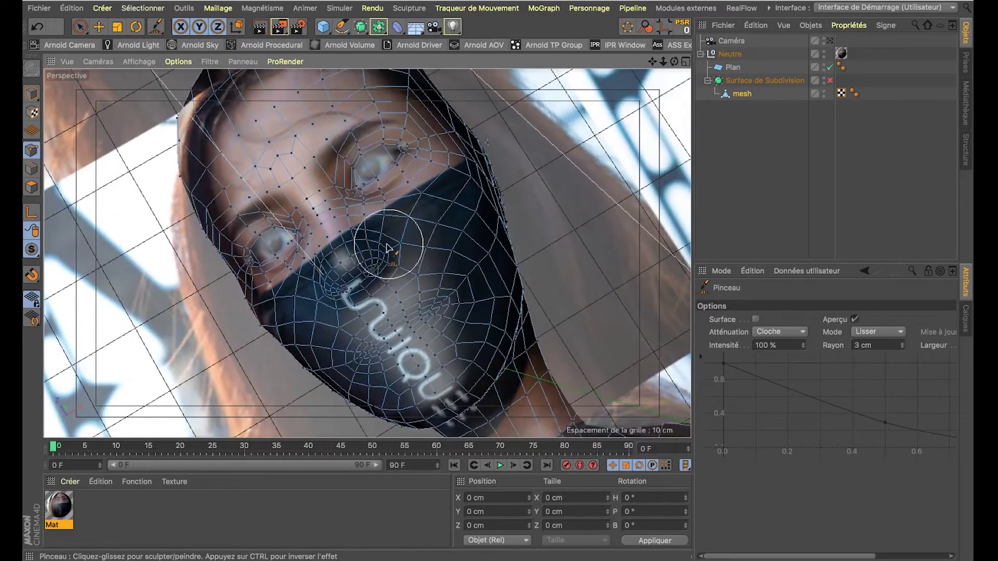
pyautogui.keyDown('alt'); pyautogui.moveTo(395, 306); pyautogui.dragTo(362, 234); pyautogui.keyUp('alt')
pyautogui.keyDown('alt'); pyautogui.moveTo(354, 352); pyautogui.dragTo(431, 222, button='middle'); pyautogui.keyUp('alt')
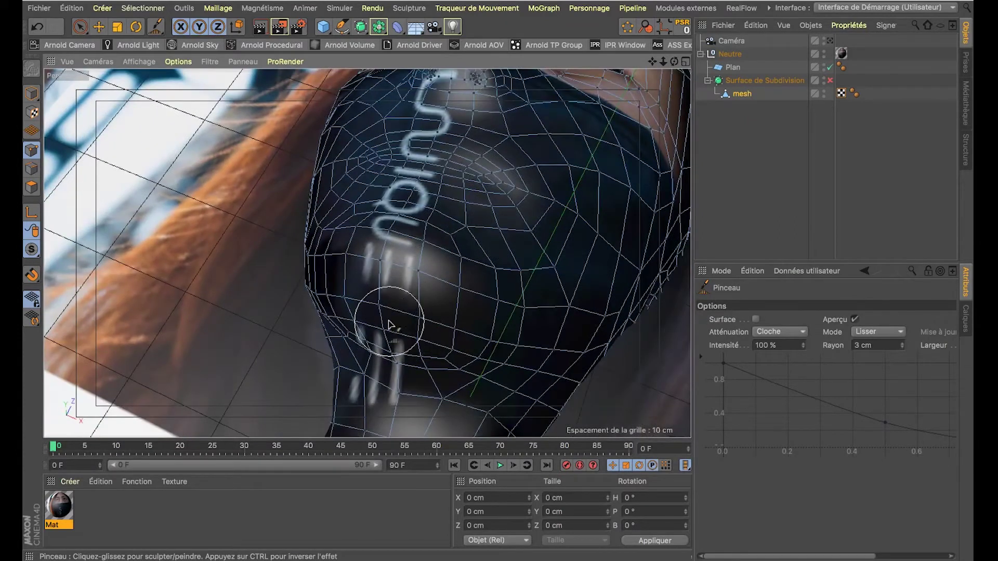
pyautogui.press('e')
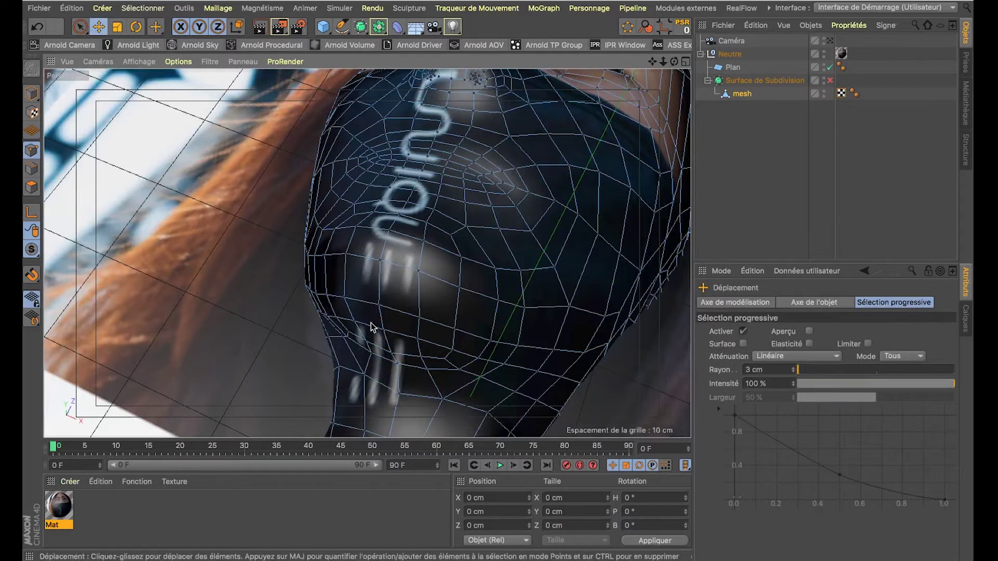
pyautogui.click(390, 355)
# Step: Try to move the under-chin point along Y with soft-selection radii of 3 cm and 106 cm
pyautogui.keyDown('alt'); pyautogui.moveTo(386, 332); pyautogui.dragTo(248, 304, button='right'); pyautogui.keyUp('alt')
pyautogui.moveTo(416, 336); pyautogui.dragTo(414, 342)
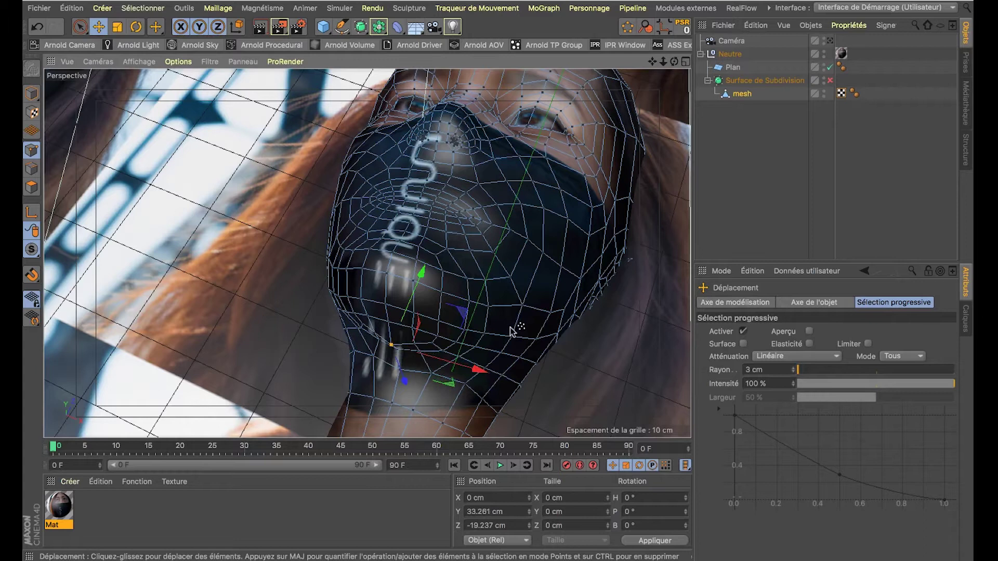
pyautogui.hotkey('ctrl', 'z')
pyautogui.moveTo(800, 372); pyautogui.dragTo(814, 372)
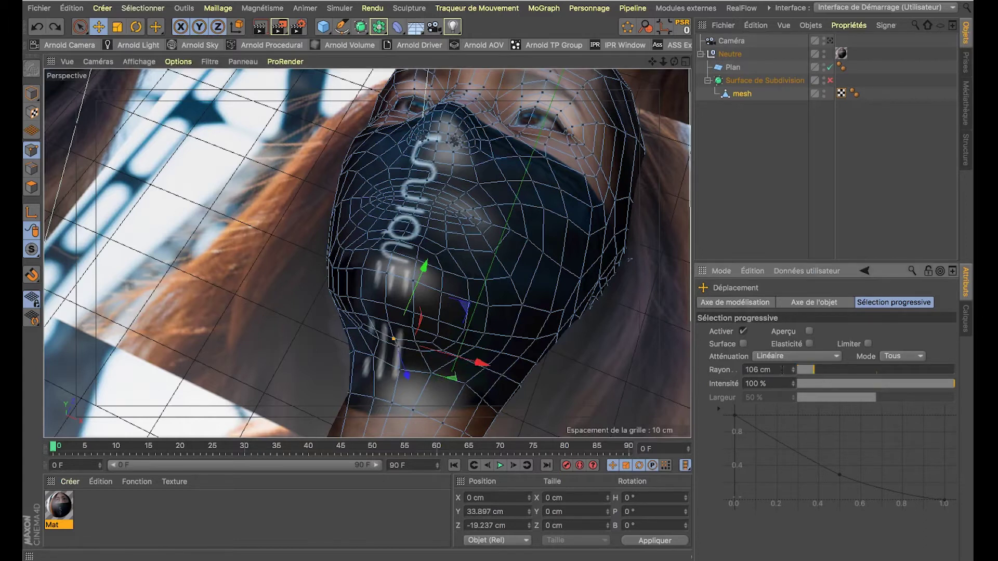
pyautogui.moveTo(419, 277); pyautogui.dragTo(417, 284)
pyautogui.hotkey('ctrl', 'z')
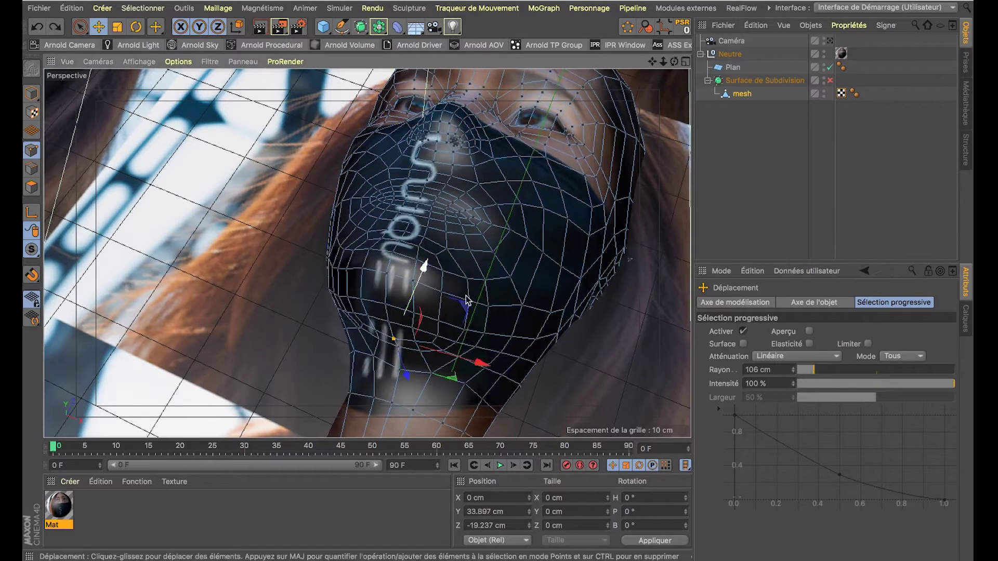
# Step: Set the soft-selection radius to 10 cm using its preview, and move the under-chin point in the negative Y direction
pyautogui.click(810, 332)
pyautogui.moveTo(810, 372); pyautogui.dragTo(800, 372)
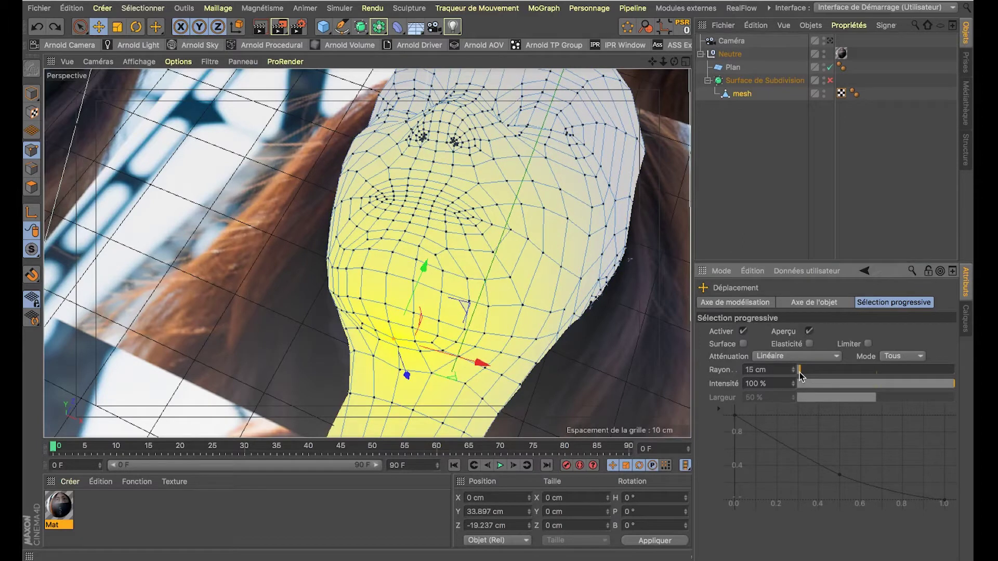
pyautogui.click(809, 331)
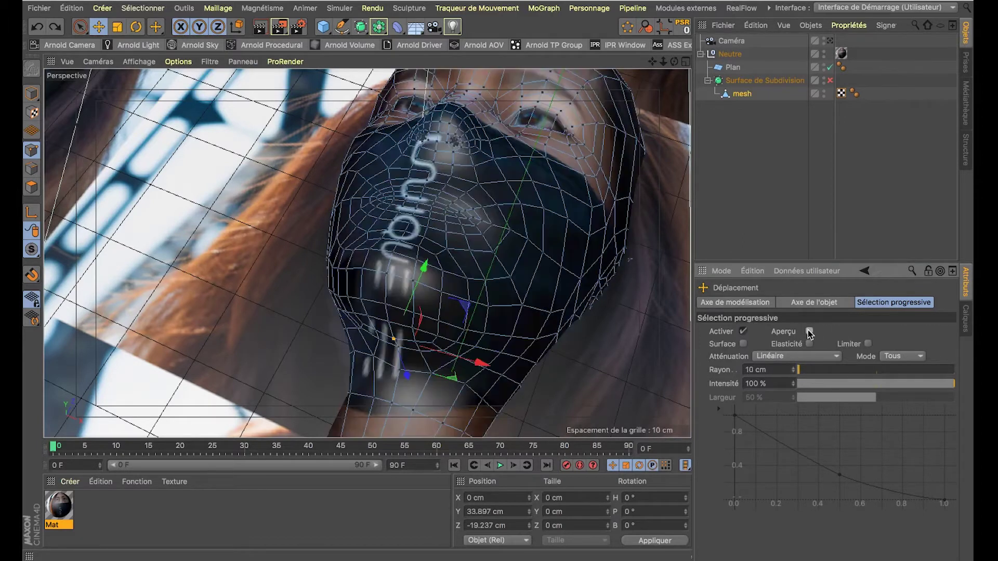
pyautogui.moveTo(423, 271); pyautogui.dragTo(415, 291)
# Step: Reposition the under-jaw points on either side of the chin along the Y axis
pyautogui.keyDown('alt'); pyautogui.moveTo(419, 337); pyautogui.dragTo(454, 330); pyautogui.keyUp('alt')
pyautogui.click(454, 342)
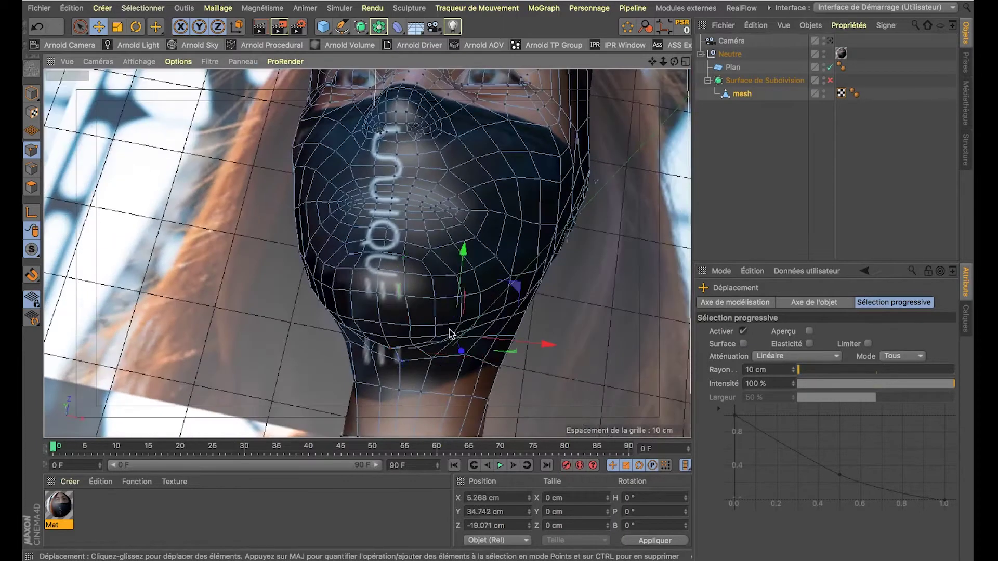
pyautogui.click(356, 337)
pyautogui.moveTo(359, 301); pyautogui.dragTo(366, 364)
pyautogui.moveTo(428, 335)
pyautogui.keyDown('alt'); pyautogui.mouseDown()
pyautogui.moveTo(511, 210)
pyautogui.moveTo(327, 336)
pyautogui.moveTo(437, 334)
pyautogui.mouseUp(); pyautogui.keyUp('alt')
# Step: Deselect everything, enable the subdivision surface, and examine the nose, eyes and forehead of the smoothed face from several angles
pyautogui.click(756, 153)
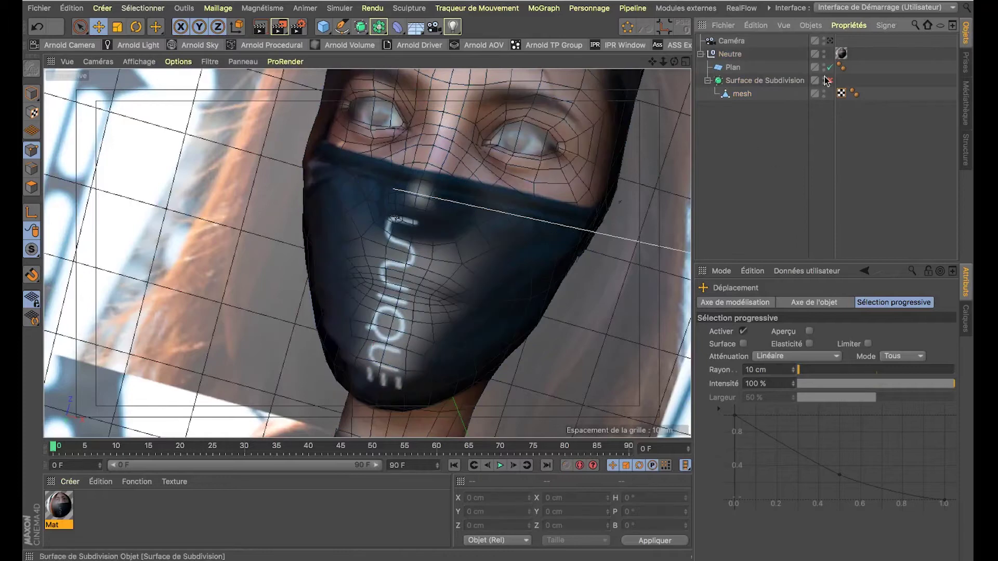
pyautogui.click(831, 81)
pyautogui.keyDown('alt'); pyautogui.moveTo(454, 196); pyautogui.dragTo(414, 271, button='middle'); pyautogui.keyUp('alt')
pyautogui.keyDown('alt'); pyautogui.moveTo(461, 234); pyautogui.dragTo(487, 215, button='right'); pyautogui.keyUp('alt')
pyautogui.keyDown('alt'); pyautogui.moveTo(488, 215); pyautogui.dragTo(461, 177); pyautogui.keyUp('alt')
pyautogui.keyDown('alt'); pyautogui.moveTo(457, 139); pyautogui.dragTo(463, 95); pyautogui.keyUp('alt')
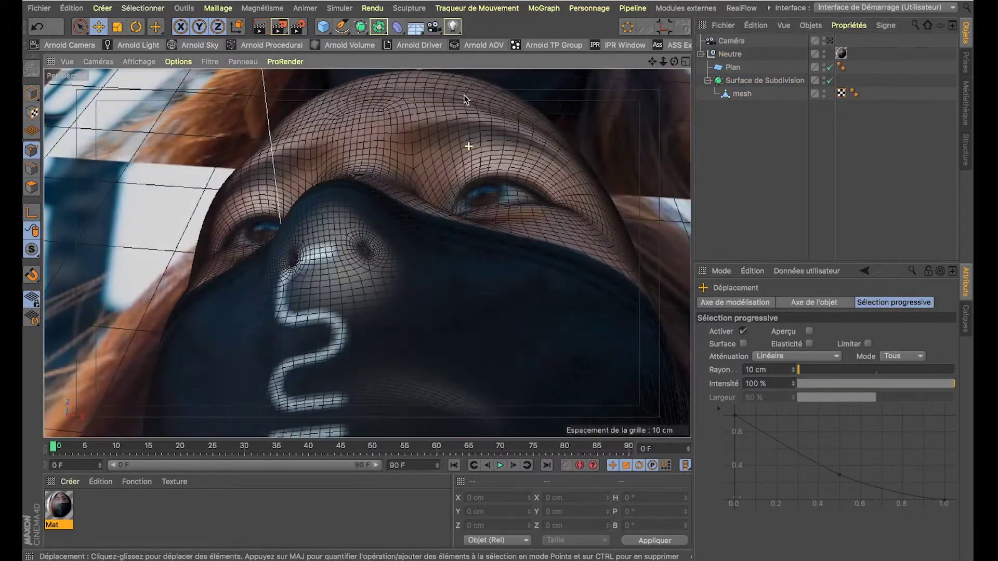
pyautogui.keyDown('alt'); pyautogui.moveTo(463, 138); pyautogui.dragTo(530, 138, button='right'); pyautogui.keyUp('alt')
pyautogui.keyDown('alt'); pyautogui.moveTo(530, 138); pyautogui.dragTo(505, 198); pyautogui.keyUp('alt')
pyautogui.keyDown('alt'); pyautogui.moveTo(504, 197); pyautogui.dragTo(466, 210, button='right'); pyautogui.keyUp('alt')
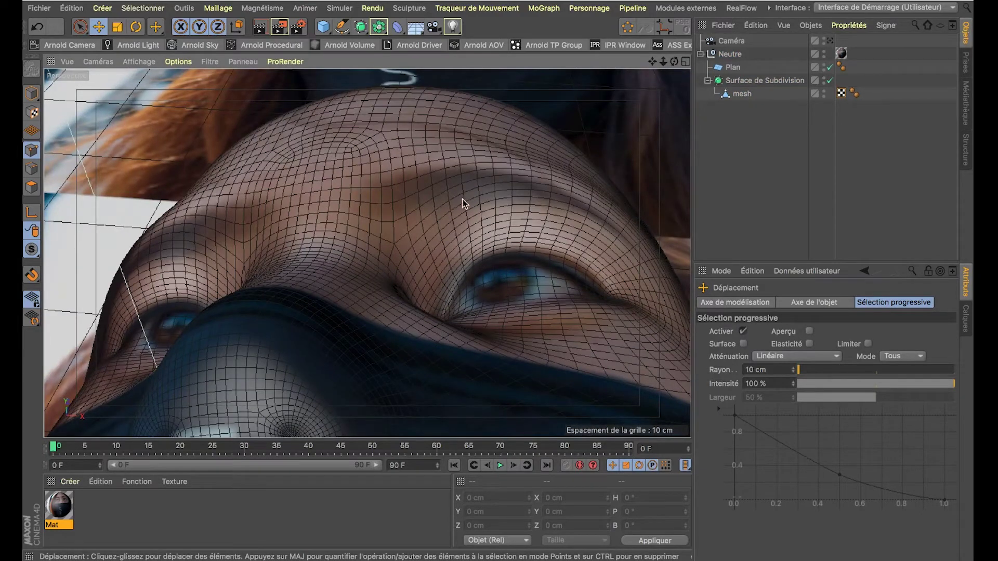
pyautogui.keyDown('alt'); pyautogui.moveTo(240, 230); pyautogui.dragTo(244, 283); pyautogui.keyUp('alt')
pyautogui.keyDown('alt'); pyautogui.moveTo(317, 254); pyautogui.dragTo(292, 290, button='right'); pyautogui.keyUp('alt')
pyautogui.keyDown('alt'); pyautogui.moveTo(292, 290); pyautogui.dragTo(317, 250); pyautogui.keyUp('alt')
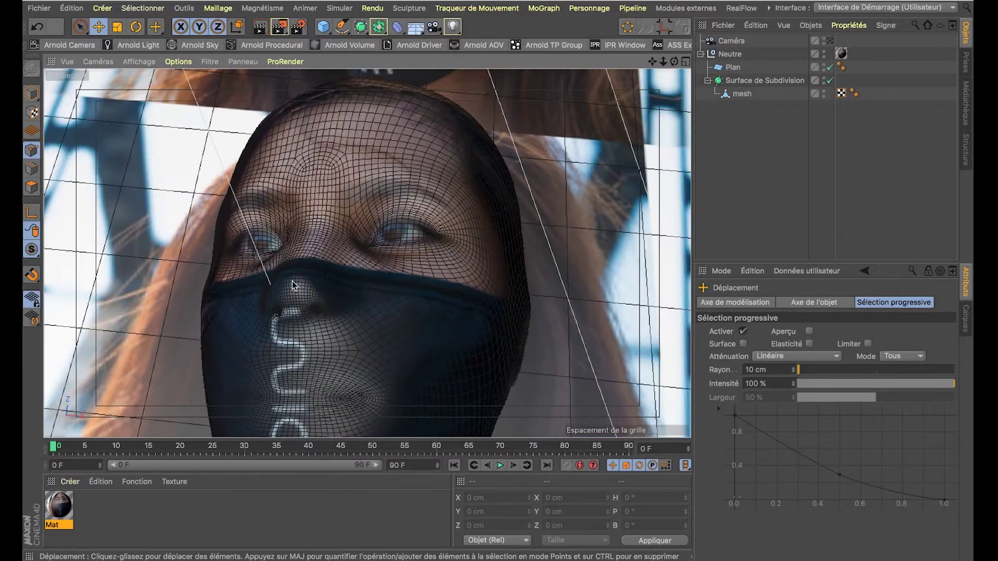
# Step: Disable the subdivision surface and reselect the mesh object for editing
pyautogui.click(830, 80)
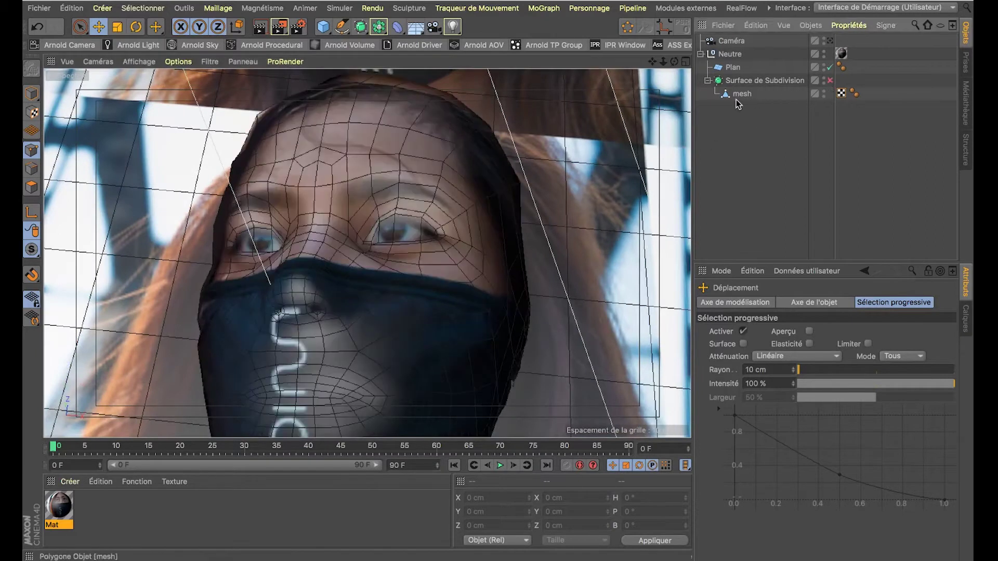
pyautogui.click(741, 94)
pyautogui.keyDown('alt'); pyautogui.moveTo(526, 225); pyautogui.dragTo(323, 258); pyautogui.keyUp('alt')
pyautogui.scroll(5, 323, 258)
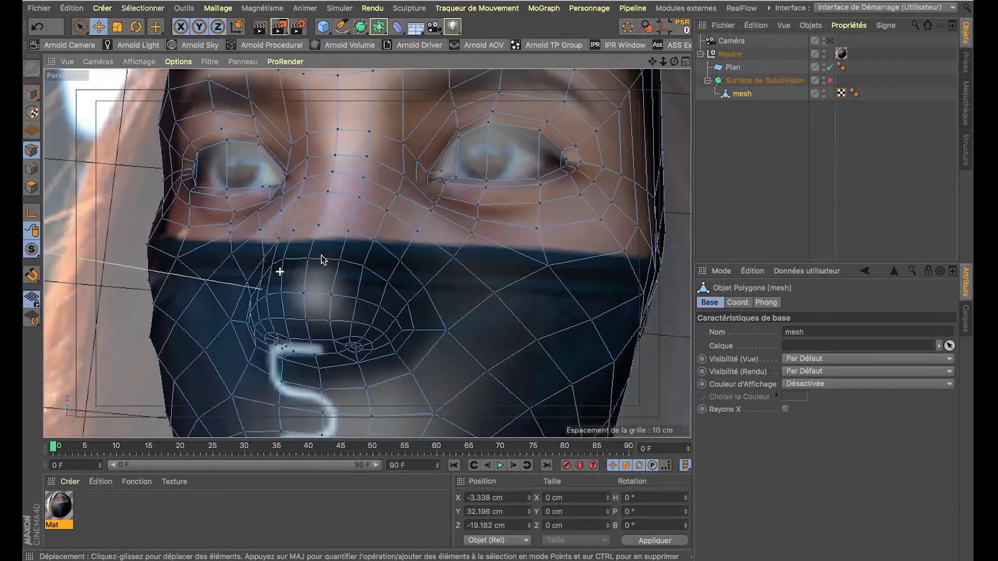
pyautogui.keyDown('alt'); pyautogui.moveTo(328, 269); pyautogui.dragTo(467, 266, button='middle'); pyautogui.keyUp('alt')
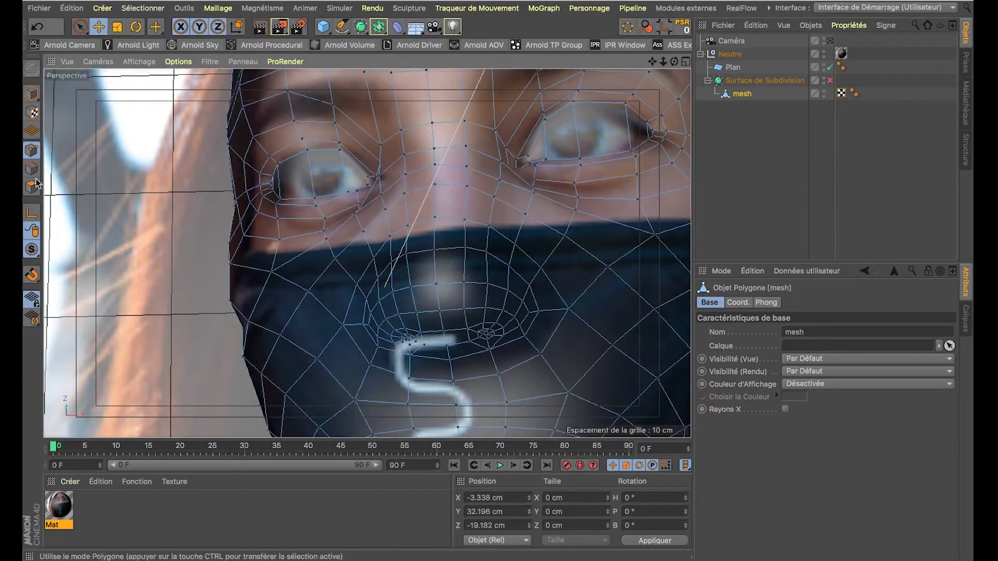
# Step: Activate the Line Cut tool in edge mode and start a cut from the face's right outer edge across the masked cheek
pyautogui.press('m')
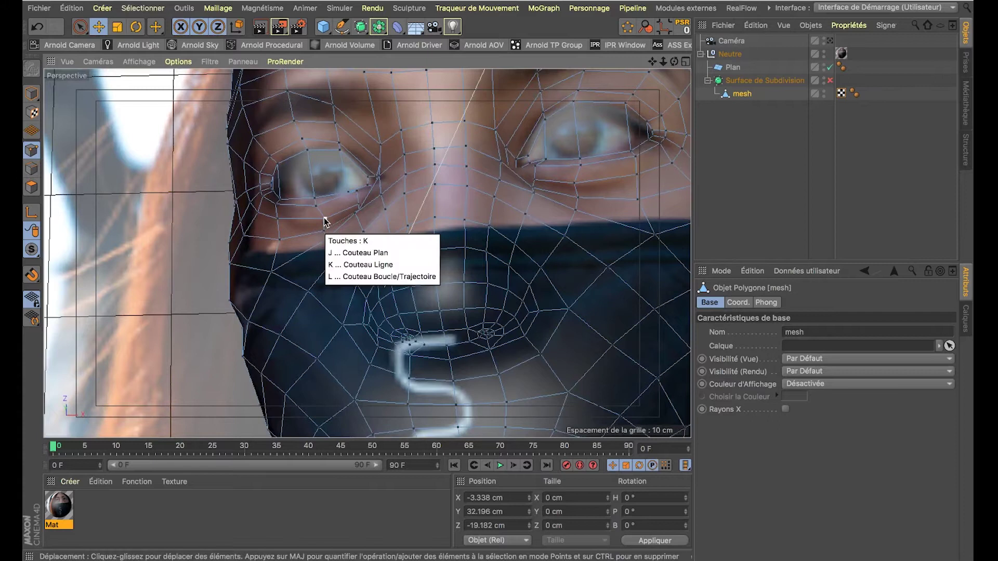
pyautogui.press('k')
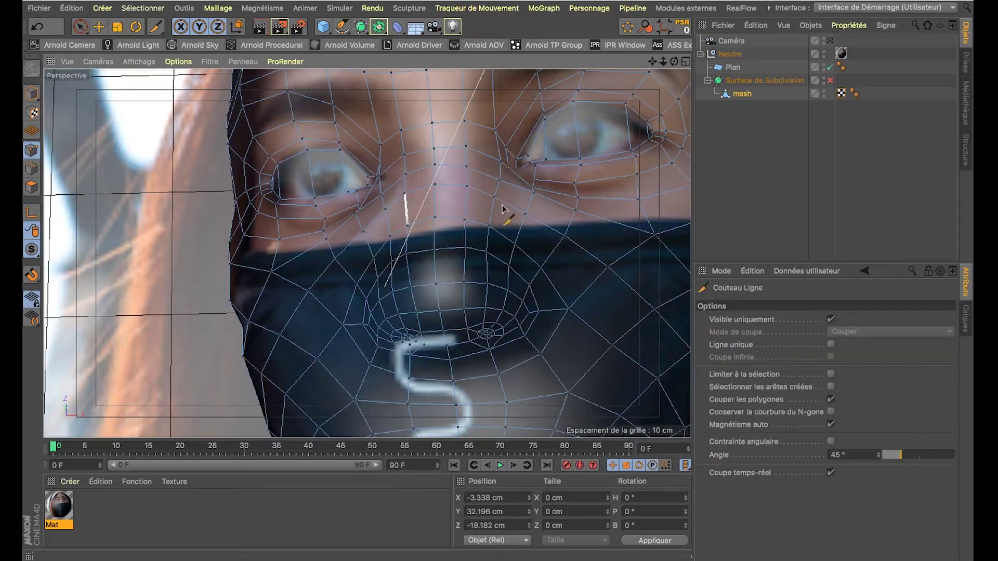
pyautogui.click(31, 169)
pyautogui.scroll(10, 277, 334)
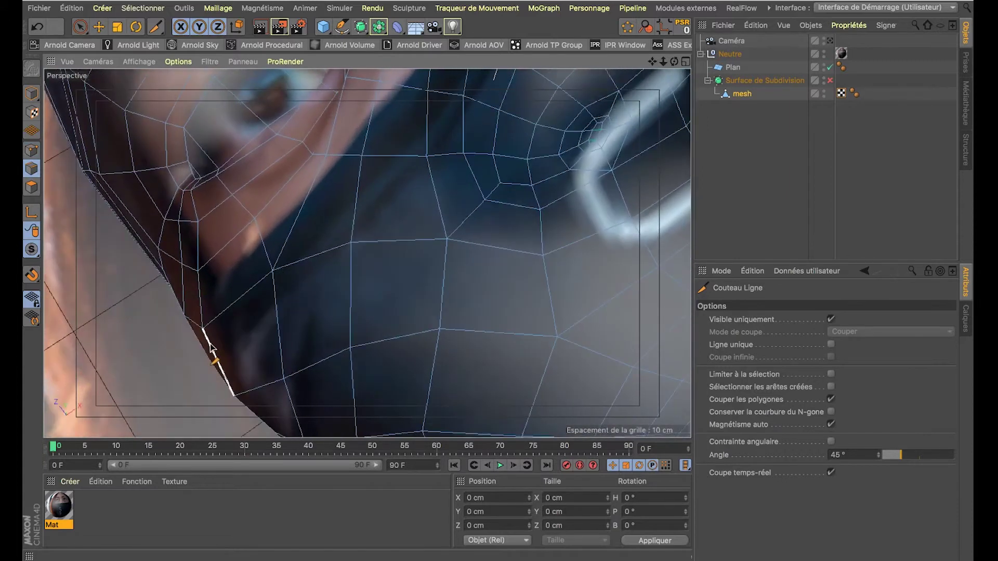
pyautogui.click(211, 347)
pyautogui.click(280, 290)
pyautogui.scroll(-2, 280, 301)
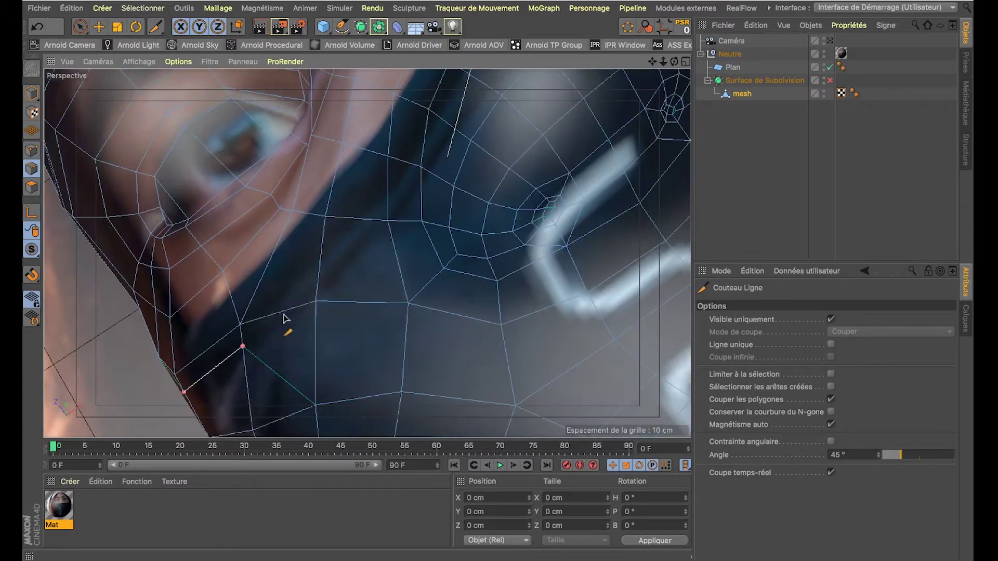
# Step: Extend the line cut across the mesh just below the mask's upper border toward the nose
pyautogui.keyDown('alt'); pyautogui.moveTo(284, 318); pyautogui.dragTo(263, 357); pyautogui.keyUp('alt')
pyautogui.click(301, 315)
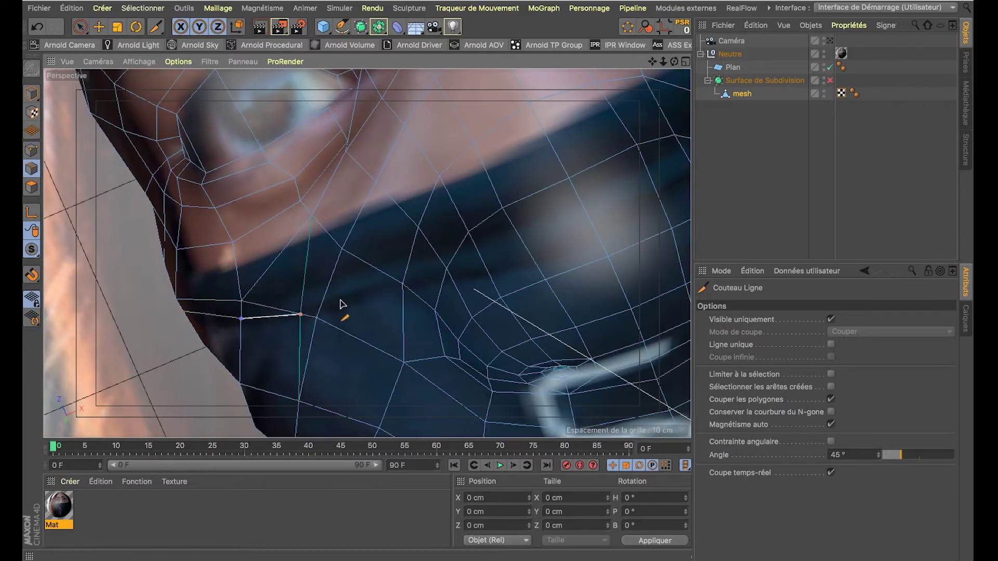
pyautogui.click(402, 285)
pyautogui.keyDown('alt'); pyautogui.moveTo(402, 285); pyautogui.dragTo(396, 297); pyautogui.keyUp('alt')
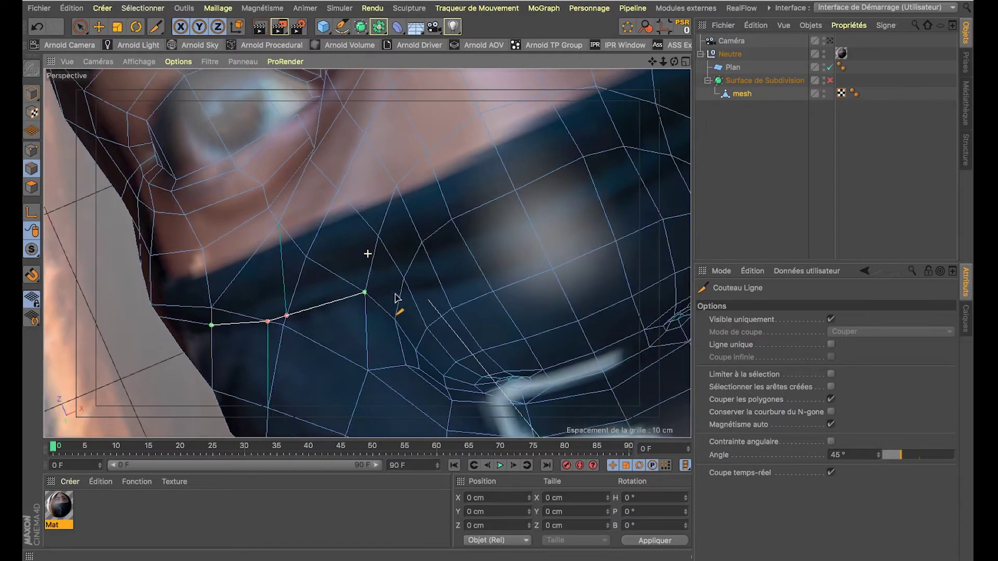
pyautogui.click(404, 286)
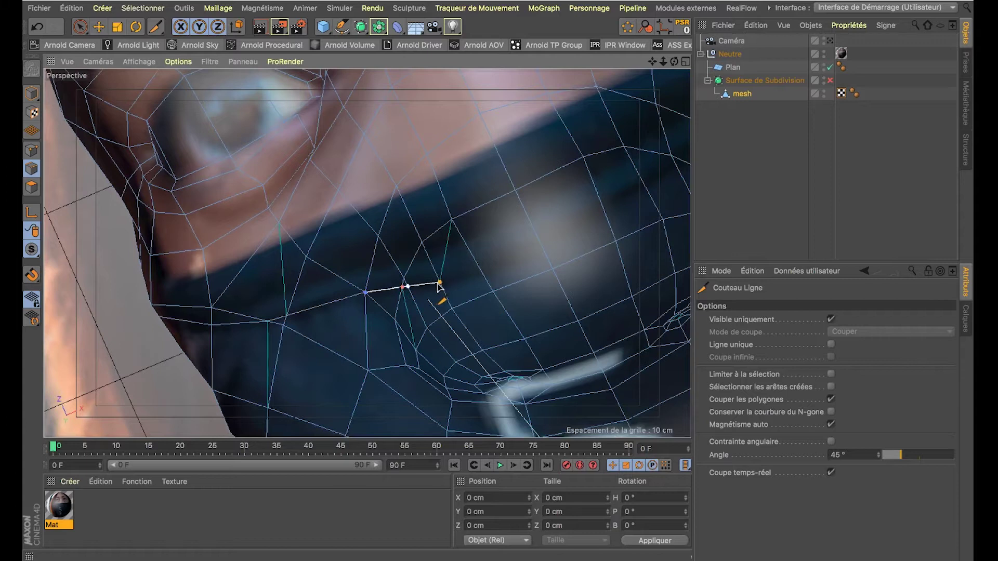
pyautogui.keyDown('alt'); pyautogui.moveTo(482, 272); pyautogui.dragTo(463, 204); pyautogui.keyUp('alt')
pyautogui.keyDown('alt'); pyautogui.moveTo(343, 264); pyautogui.dragTo(390, 297); pyautogui.keyUp('alt')
# Step: Set the Mat material's viewport texture preview size to 2048x2048 (16 Mo) and close the material editor
pyautogui.doubleClick(52, 514)
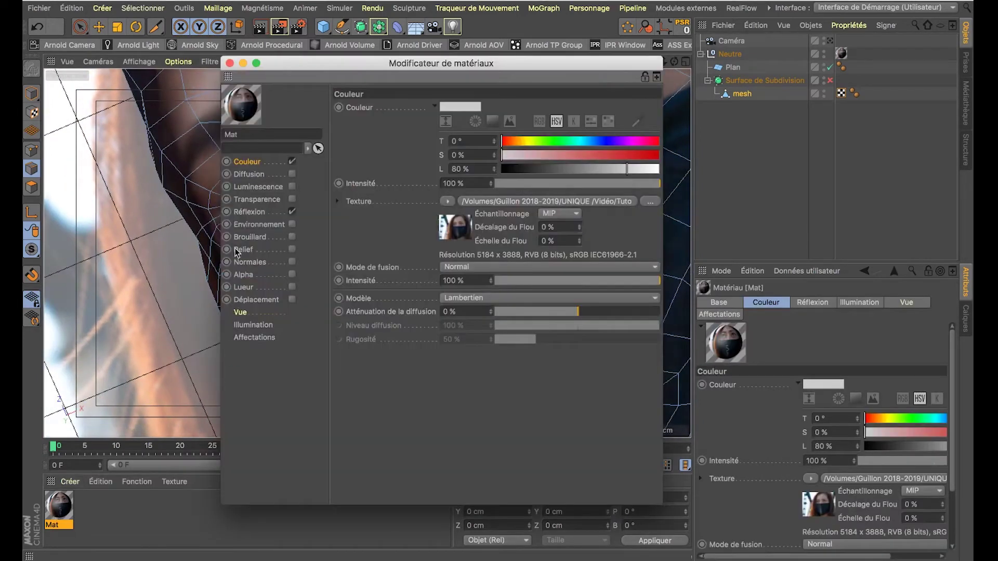
pyautogui.click(240, 313)
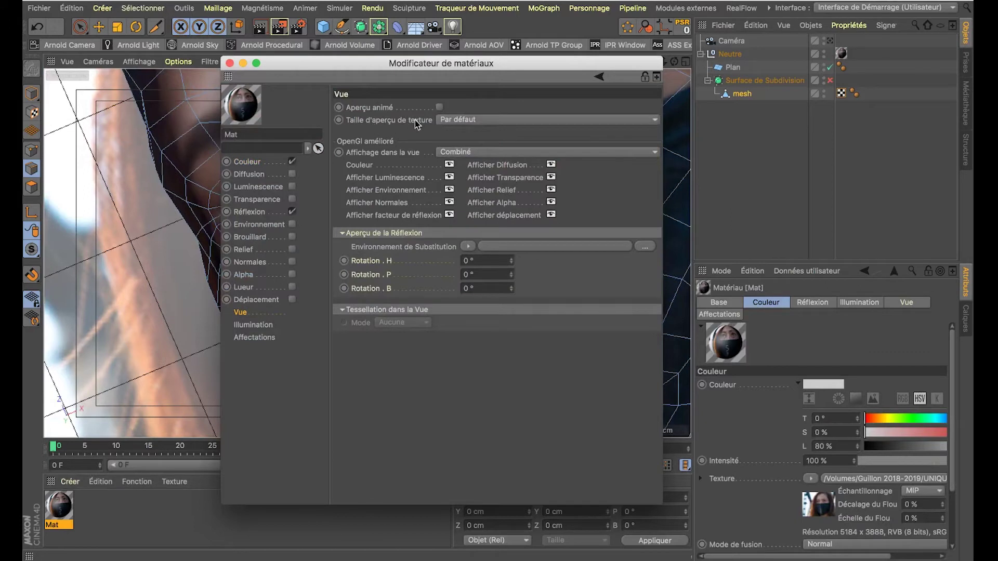
pyautogui.click(453, 123)
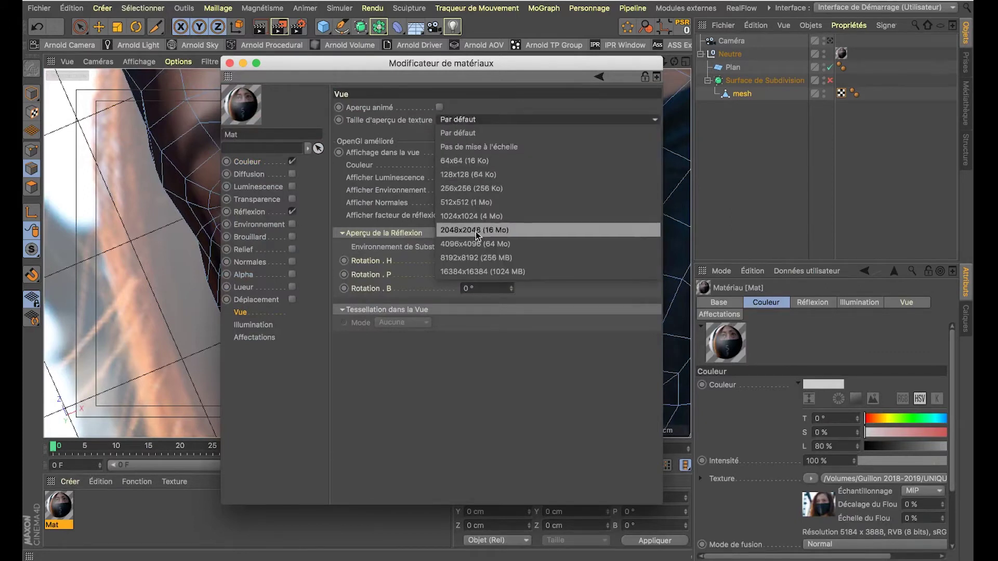
pyautogui.click(458, 230)
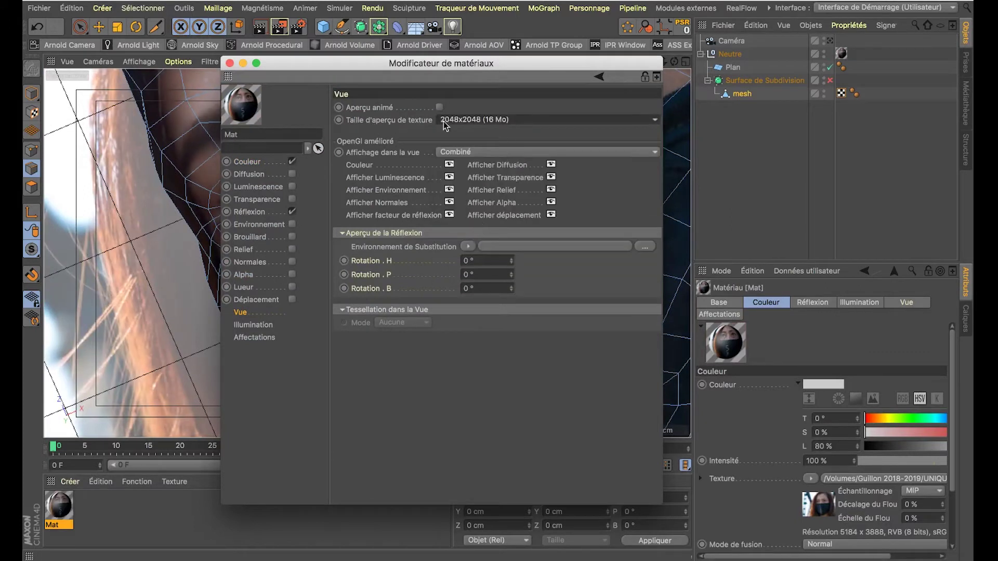
pyautogui.click(229, 63)
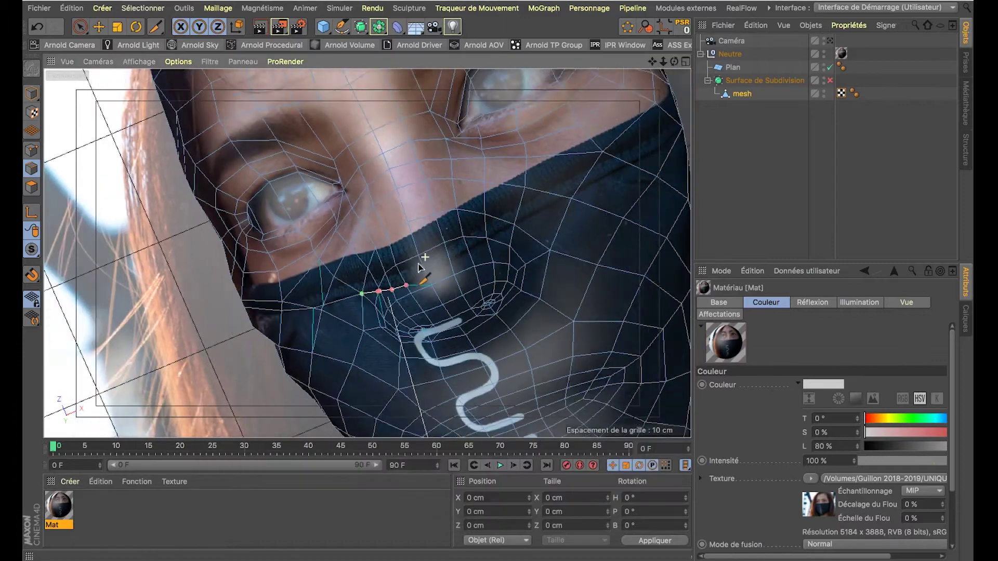
# Step: Continue the line cut along the mask's seam, over the nose and onto the face's left cheek
pyautogui.scroll(6, 421, 268)
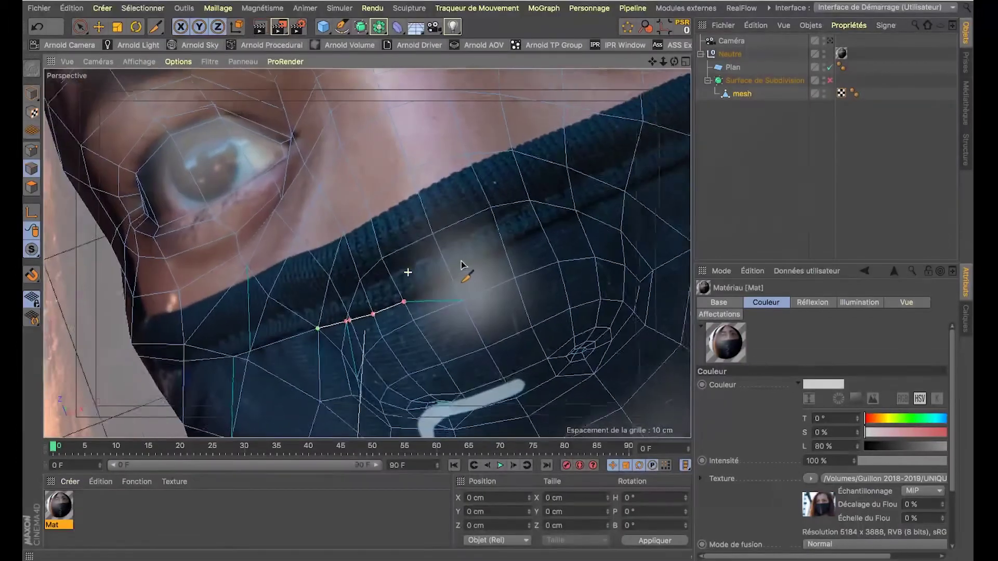
pyautogui.click(453, 278)
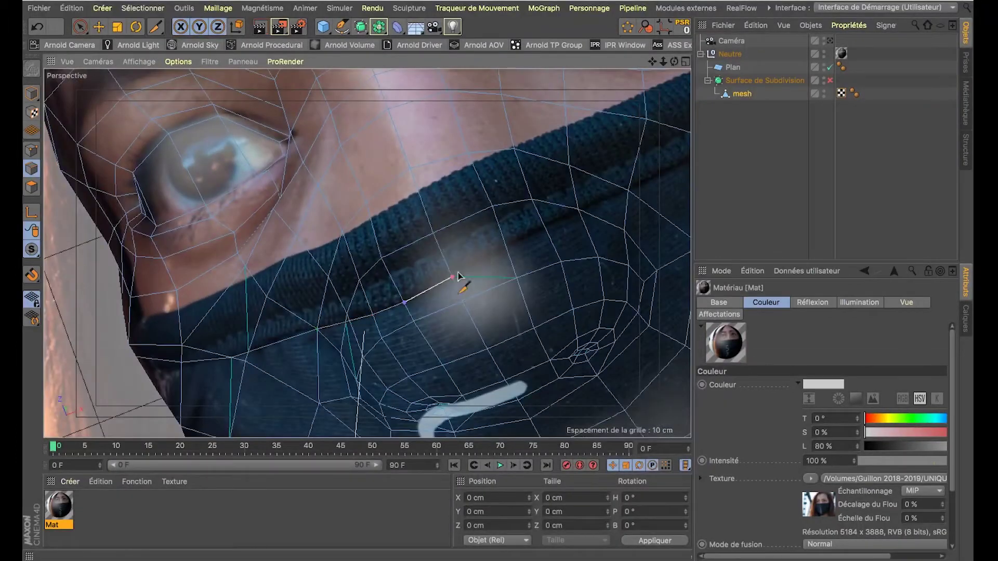
pyautogui.click(508, 246)
pyautogui.click(544, 229)
pyautogui.keyDown('alt'); pyautogui.moveTo(545, 230); pyautogui.dragTo(460, 267, button='middle'); pyautogui.keyUp('alt')
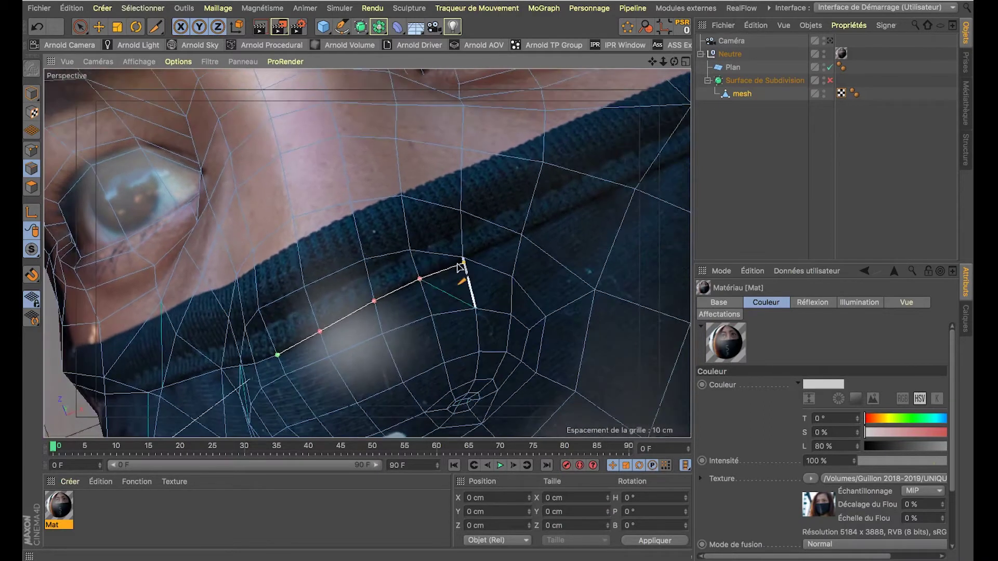
pyautogui.click(522, 235)
pyautogui.click(634, 190)
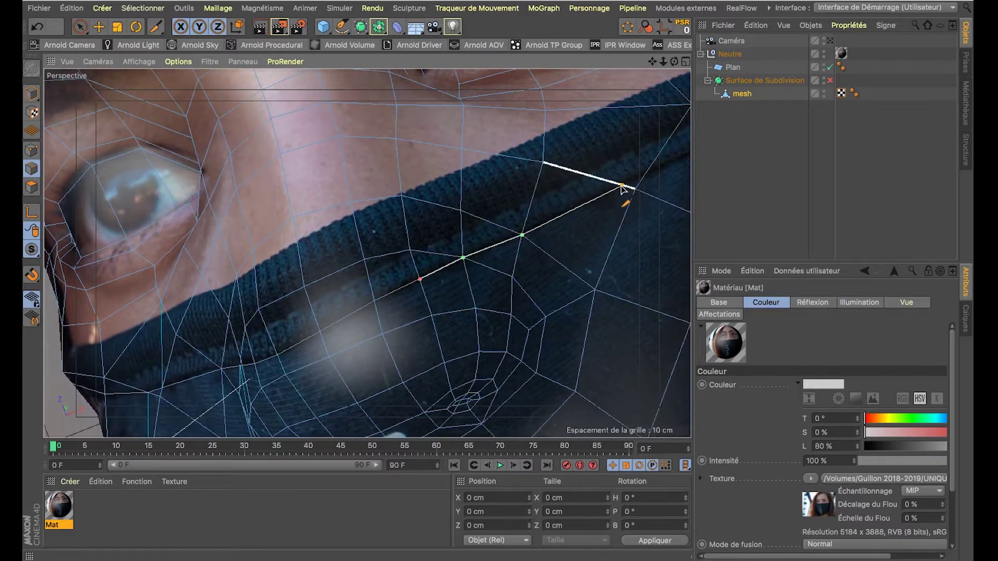
# Step: Carry the seam cut across the left cheek and finish it at the mask's outer edge beside the face
pyautogui.keyDown('alt'); pyautogui.moveTo(653, 192); pyautogui.dragTo(452, 274, button='middle'); pyautogui.keyUp('alt')
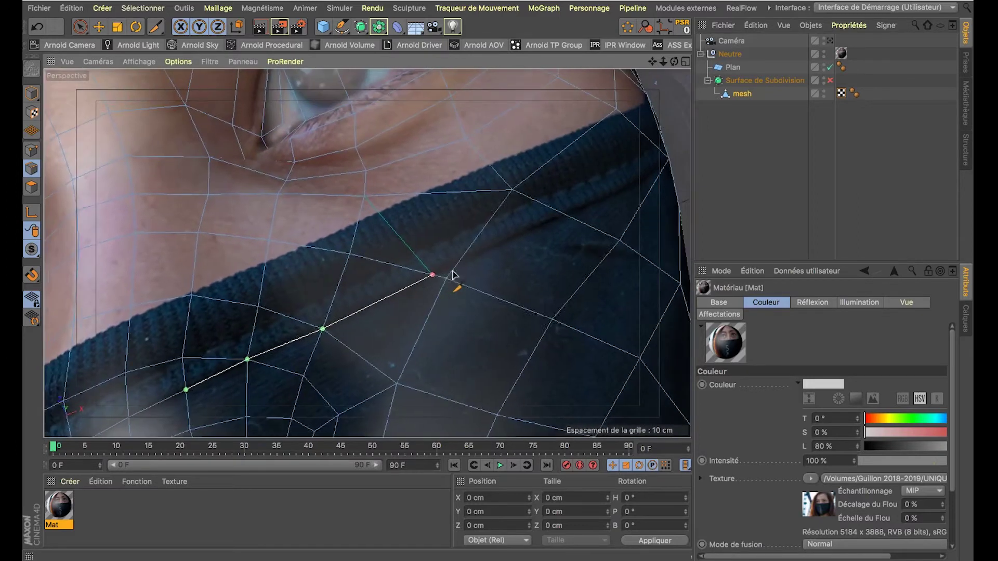
pyautogui.click(563, 214)
pyautogui.keyDown('alt'); pyautogui.moveTo(563, 214); pyautogui.dragTo(422, 312); pyautogui.keyUp('alt')
pyautogui.click(563, 242)
pyautogui.click(422, 312)
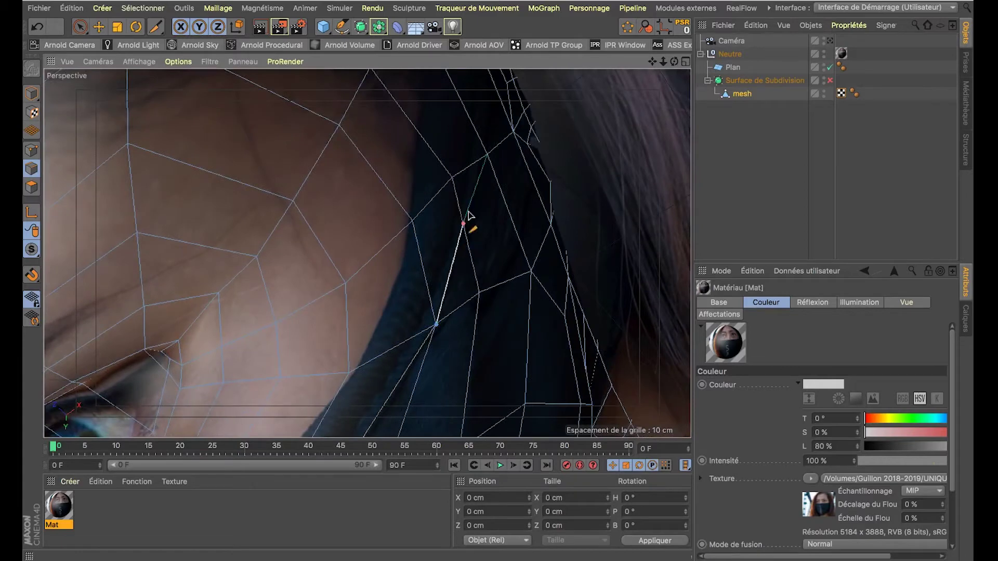
pyautogui.click(488, 156)
# Step: Start a second line cut at the face's right outer edge and run it along the mask's upper border beneath the right eye
pyautogui.scroll(-5, 484, 138)
pyautogui.keyDown('alt'); pyautogui.moveTo(484, 138); pyautogui.dragTo(479, 259); pyautogui.keyUp('alt')
pyautogui.scroll(5, 257, 281)
pyautogui.keyDown('alt'); pyautogui.moveTo(296, 274); pyautogui.dragTo(294, 252); pyautogui.keyUp('alt')
pyautogui.scroll(6, 263, 286)
pyautogui.click(280, 243)
pyautogui.click(357, 252)
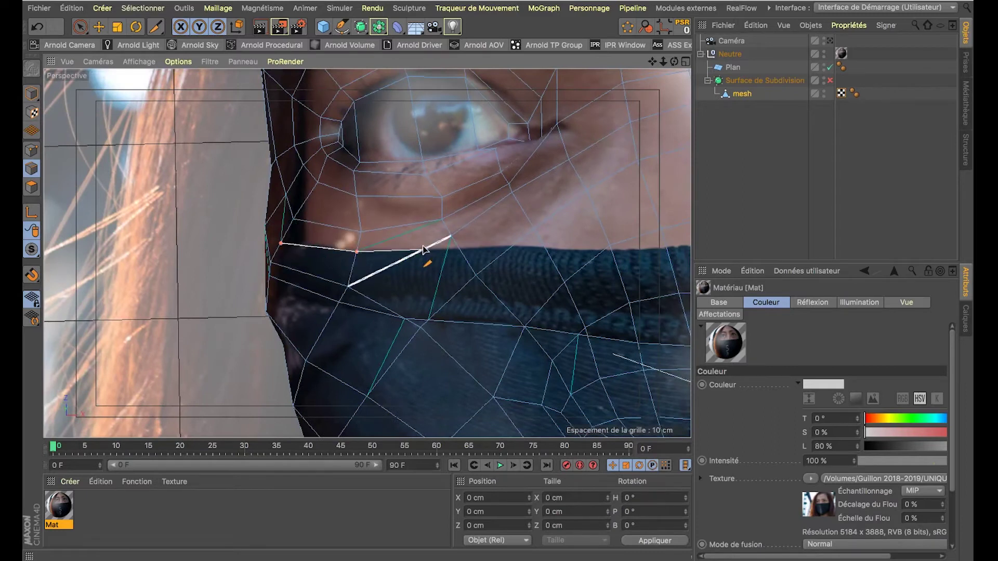
pyautogui.click(424, 249)
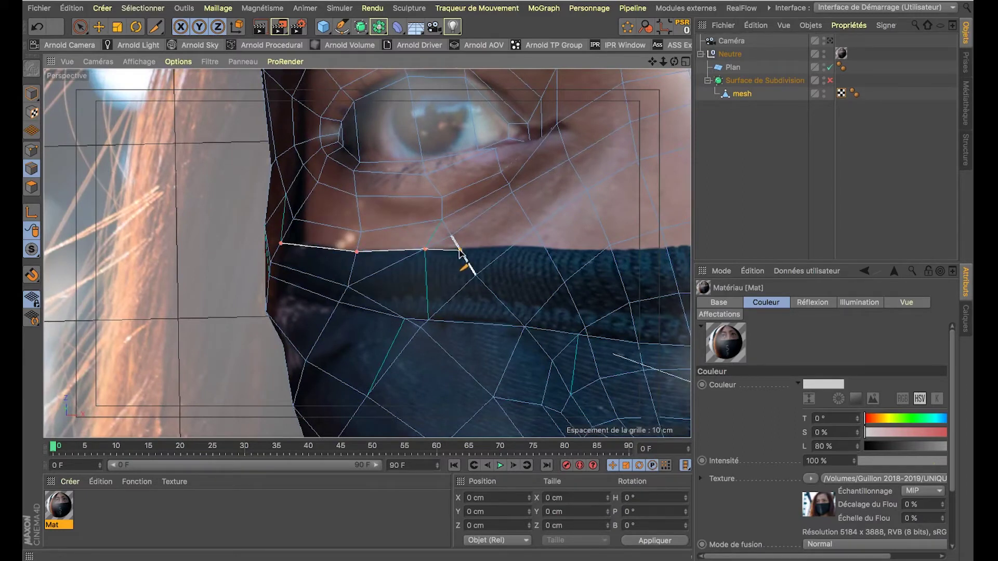
pyautogui.click(548, 254)
# Step: Extend the upper-border cut toward the nose bridge, undoing a misplaced cut point on the way
pyautogui.keyDown('alt'); pyautogui.moveTo(571, 259); pyautogui.dragTo(436, 281, button='middle'); pyautogui.keyUp('alt')
pyautogui.click(446, 277)
pyautogui.press('super+z')
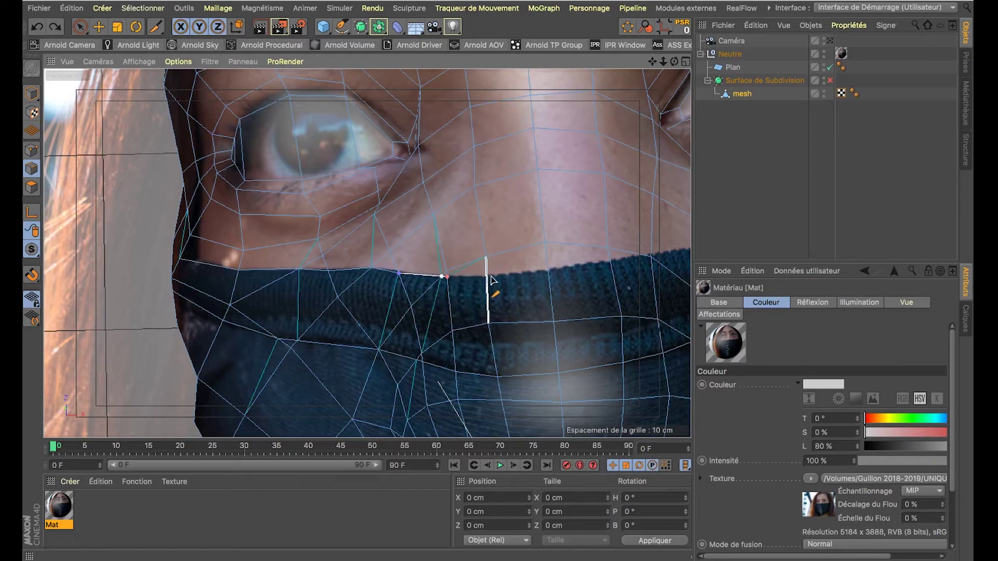
pyautogui.click(488, 277)
pyautogui.keyDown('alt'); pyautogui.moveTo(524, 284); pyautogui.dragTo(439, 303, button='middle'); pyautogui.keyUp('alt')
pyautogui.click(455, 291)
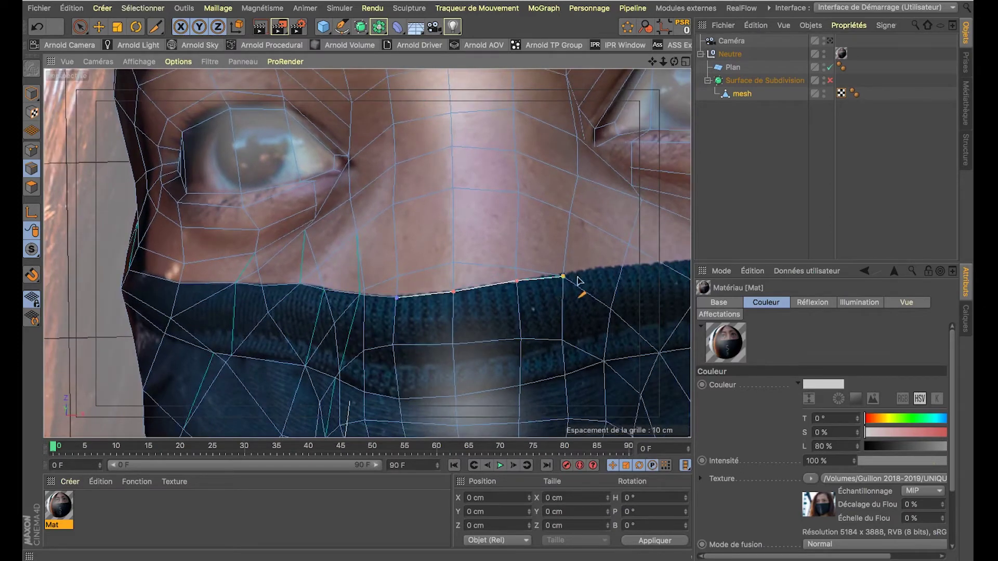
# Step: Continue the cut along the mask's upper border past the nose and under the left eye
pyautogui.keyDown('alt'); pyautogui.moveTo(579, 281); pyautogui.dragTo(352, 329, button='middle'); pyautogui.keyUp('alt')
pyautogui.click(408, 313)
pyautogui.click(448, 307)
pyautogui.click(509, 299)
pyautogui.keyDown('alt'); pyautogui.moveTo(536, 303); pyautogui.dragTo(341, 322, button='middle'); pyautogui.keyUp('alt')
pyautogui.click(467, 307)
pyautogui.click(596, 291)
# Step: Finish the upper-border cut at the face's left outer edge and end the Line Cut
pyautogui.keyDown('alt'); pyautogui.moveTo(571, 301); pyautogui.dragTo(387, 341, button='middle'); pyautogui.keyUp('alt')
pyautogui.keyDown('alt'); pyautogui.moveTo(386, 341); pyautogui.dragTo(408, 317); pyautogui.keyUp('alt')
pyautogui.click(497, 321)
pyautogui.click(544, 324)
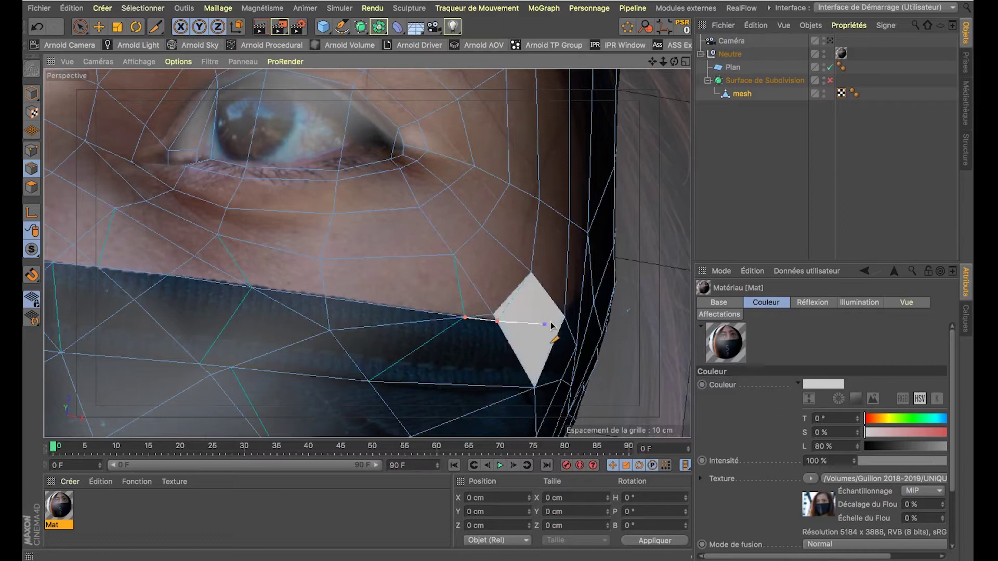
pyautogui.click(565, 318)
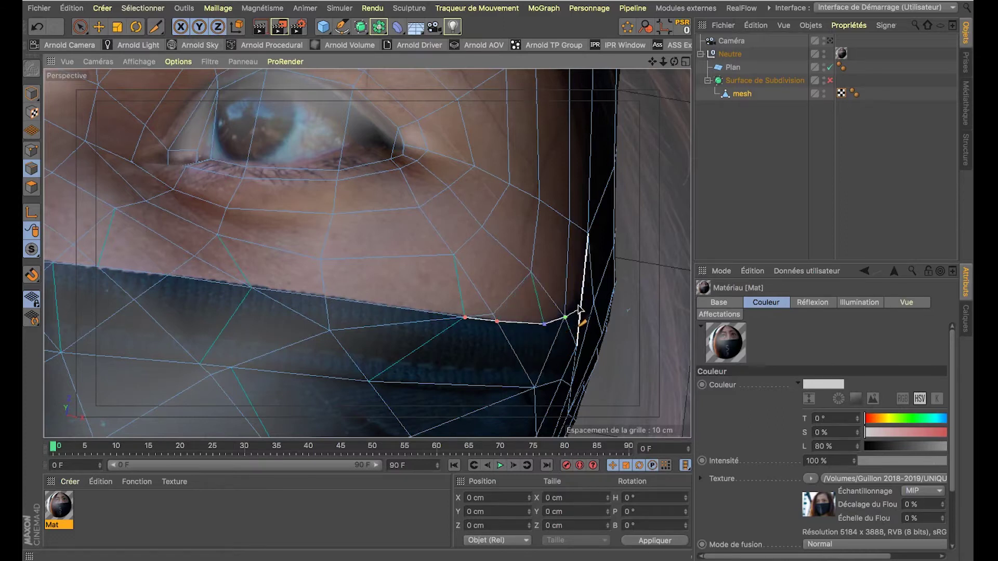
pyautogui.click(580, 303)
pyautogui.scroll(-6, 540, 314)
pyautogui.press('Escape')
pyautogui.keyDown('alt'); pyautogui.moveTo(251, 306); pyautogui.dragTo(289, 302); pyautogui.keyUp('alt')
# Step: In polygon mode, paint-select the full band of polygons between the two cuts along the mask's upper hem
pyautogui.press('space')
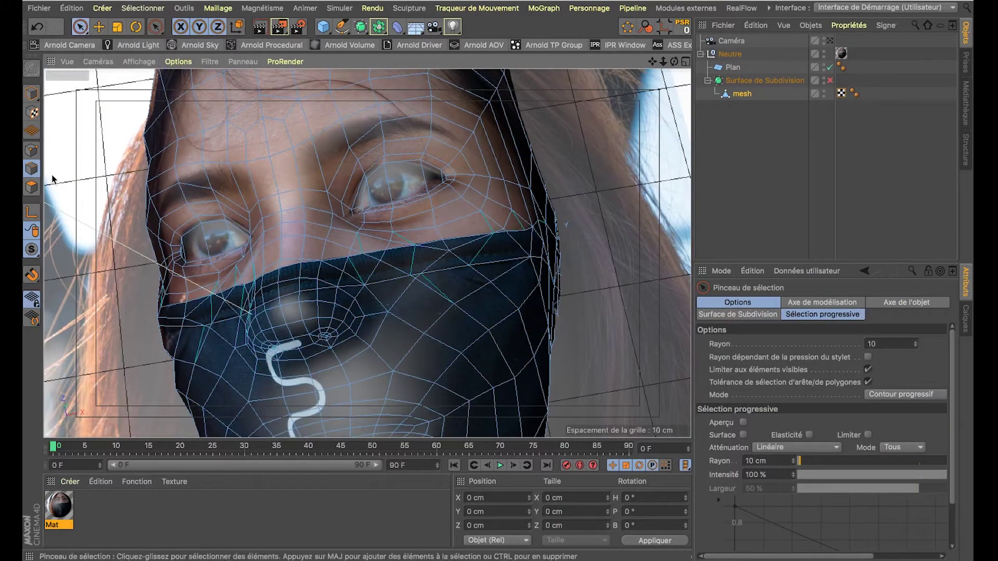
pyautogui.click(32, 187)
pyautogui.keyDown('alt'); pyautogui.moveTo(247, 292); pyautogui.dragTo(266, 294, button='right'); pyautogui.keyUp('alt')
pyautogui.moveTo(550, 242)
pyautogui.mouseDown()
pyautogui.moveTo(385, 259)
pyautogui.moveTo(159, 318)
pyautogui.moveTo(254, 295)
pyautogui.moveTo(292, 270)
pyautogui.moveTo(220, 378)
pyautogui.moveTo(284, 382)
pyautogui.moveTo(374, 281)
pyautogui.mouseUp()
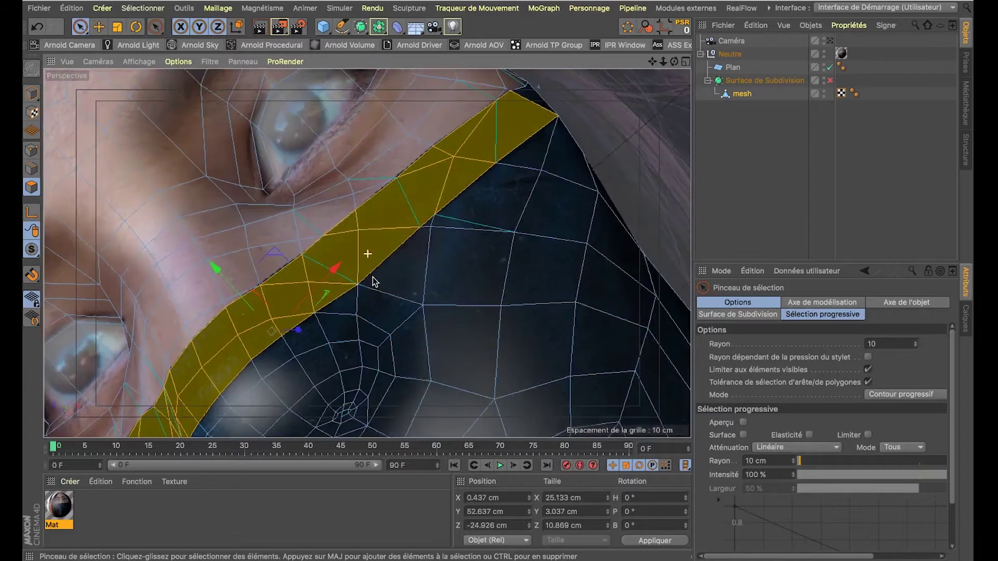
pyautogui.keyDown('alt'); pyautogui.moveTo(374, 281); pyautogui.dragTo(295, 364, button='middle'); pyautogui.keyUp('alt')
pyautogui.keyDown('alt'); pyautogui.moveTo(436, 219); pyautogui.dragTo(425, 223); pyautogui.keyUp('alt')
pyautogui.keyDown('alt'); pyautogui.moveTo(425, 224); pyautogui.dragTo(343, 254, button='middle'); pyautogui.keyUp('alt')
pyautogui.moveTo(407, 231)
pyautogui.keyDown('alt'); pyautogui.mouseDown()
pyautogui.moveTo(381, 231)
pyautogui.moveTo(396, 220)
pyautogui.mouseUp(); pyautogui.keyUp('alt')
pyautogui.keyDown('shift'); pyautogui.click(344, 238); pyautogui.keyUp('shift')
# Step: Extrude the selected hem band outward by about 0.112 cm with 2 subdivisions
pyautogui.keyDown('alt'); pyautogui.moveTo(358, 247); pyautogui.dragTo(289, 236, button='right'); pyautogui.keyUp('alt')
pyautogui.keyDown('alt'); pyautogui.moveTo(290, 236); pyautogui.dragTo(418, 273, button='middle'); pyautogui.keyUp('alt')
pyautogui.keyDown('alt'); pyautogui.moveTo(298, 252); pyautogui.dragTo(358, 245, button='right'); pyautogui.keyUp('alt')
pyautogui.rightClick(382, 214)
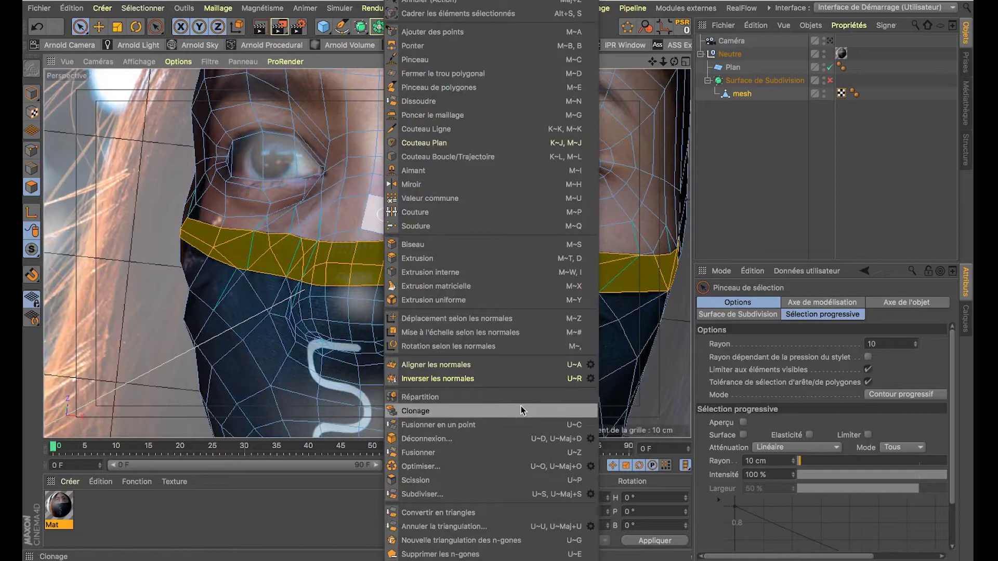
pyautogui.click(485, 257)
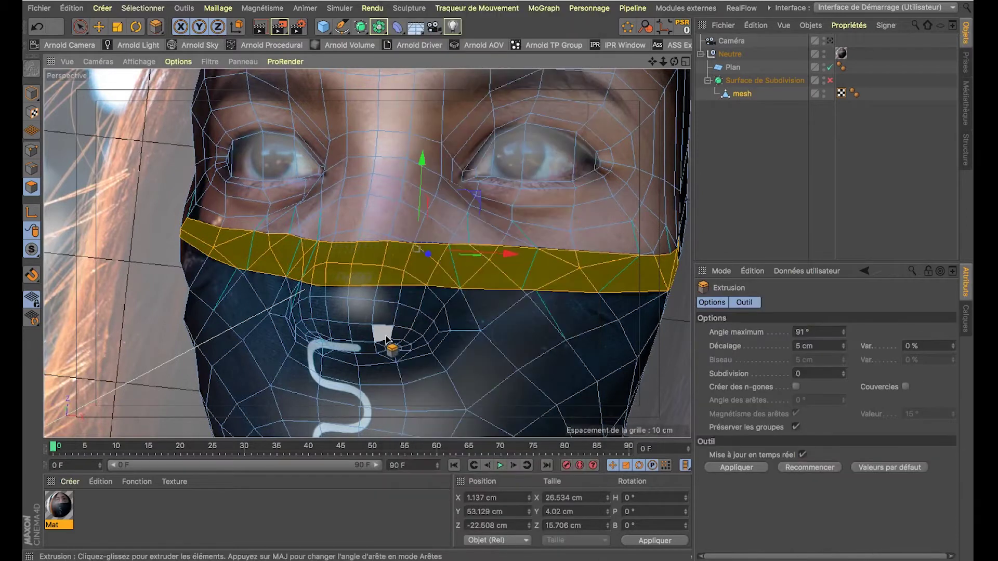
pyautogui.moveTo(417, 249); pyautogui.dragTo(390, 338)
pyautogui.scroll(2, 416, 289)
pyautogui.click(803, 374)
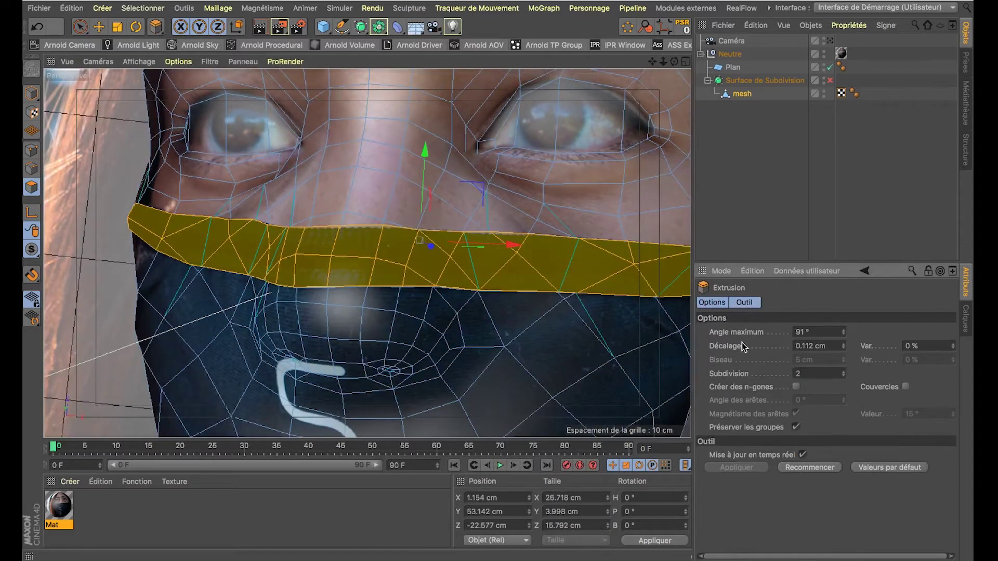
# Step: Deselect everything, enable the subdivision surface and switch to the Move tool
pyautogui.scroll(5, 467, 316)
pyautogui.keyDown('alt'); pyautogui.moveTo(485, 292); pyautogui.dragTo(385, 314); pyautogui.keyUp('alt')
pyautogui.scroll(-5, 429, 280)
pyautogui.scroll(-6, 385, 314)
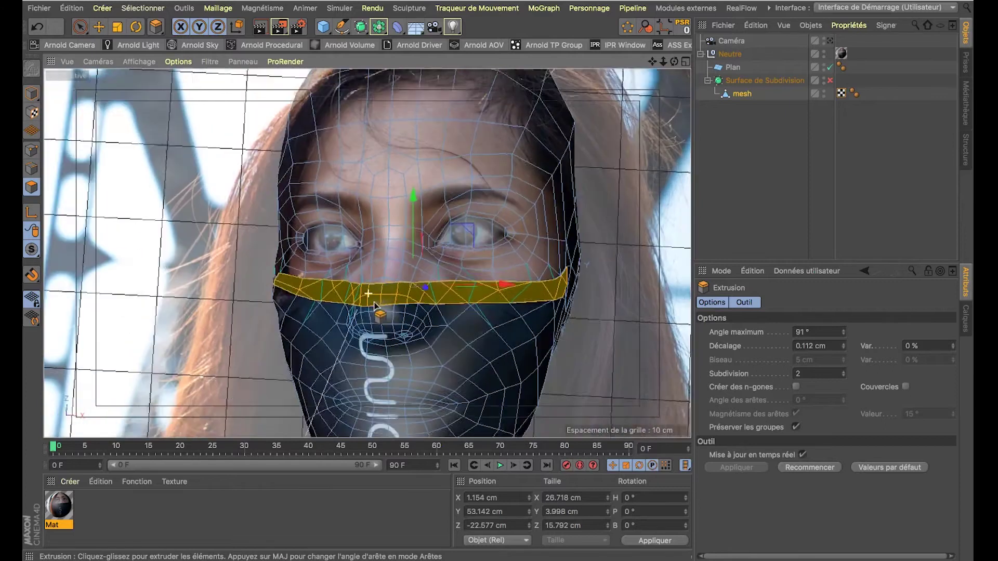
pyautogui.click(722, 138)
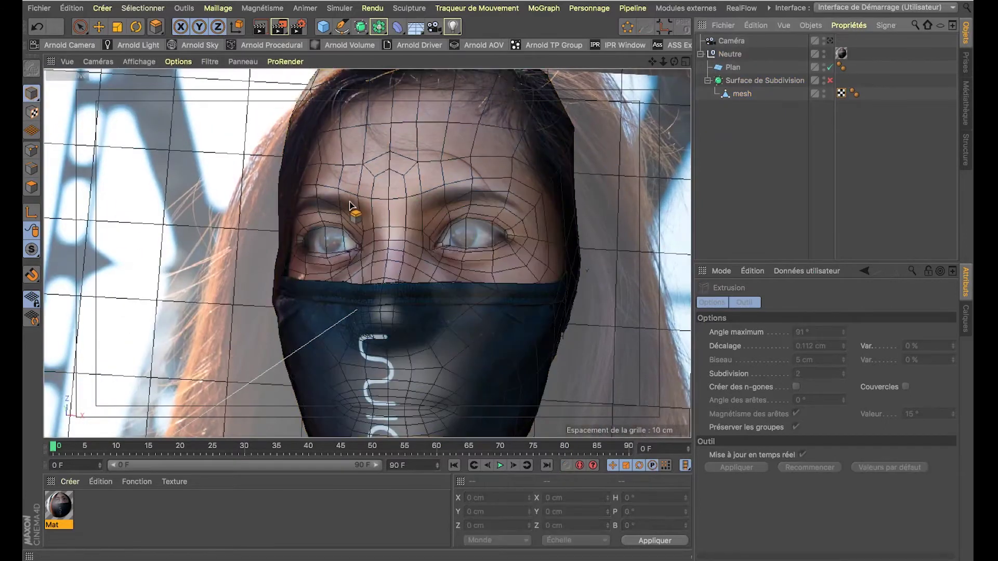
pyautogui.click(830, 81)
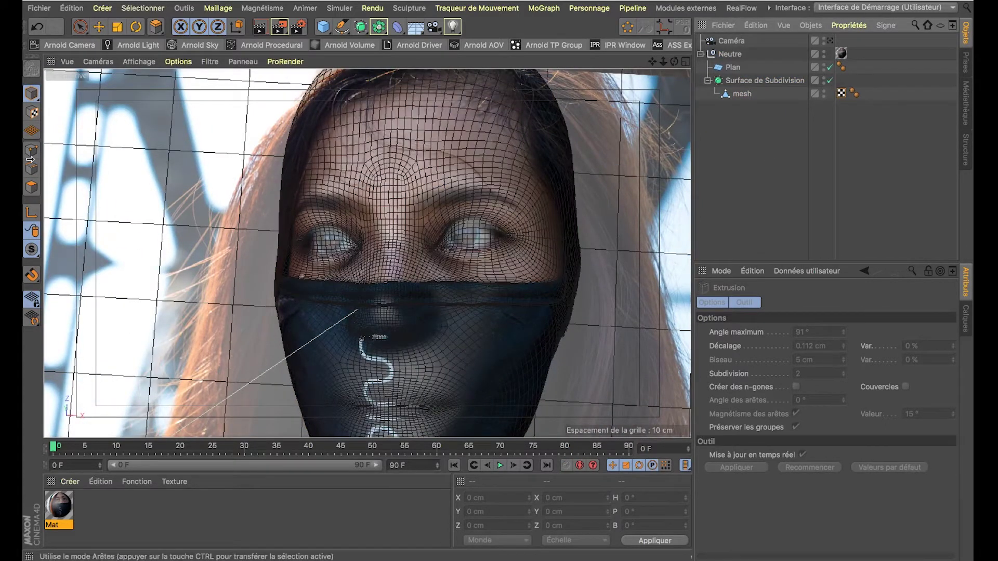
pyautogui.click(99, 26)
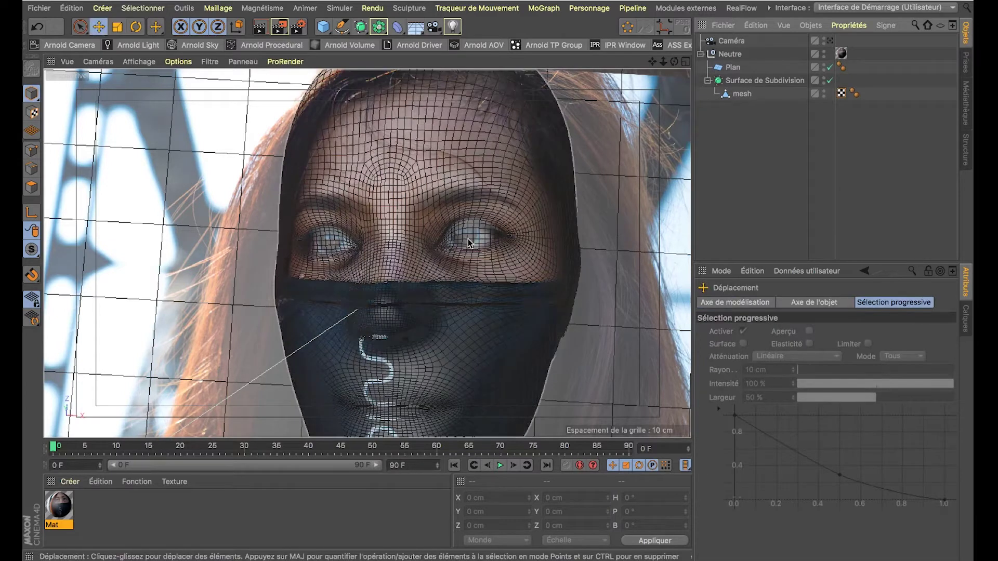
# Step: Check the smoothed mask hem from several angles, and hide the camera object in the viewport
pyautogui.moveTo(460, 269)
pyautogui.keyDown('alt'); pyautogui.mouseDown()
pyautogui.moveTo(413, 300)
pyautogui.moveTo(477, 276)
pyautogui.mouseUp(); pyautogui.keyUp('alt')
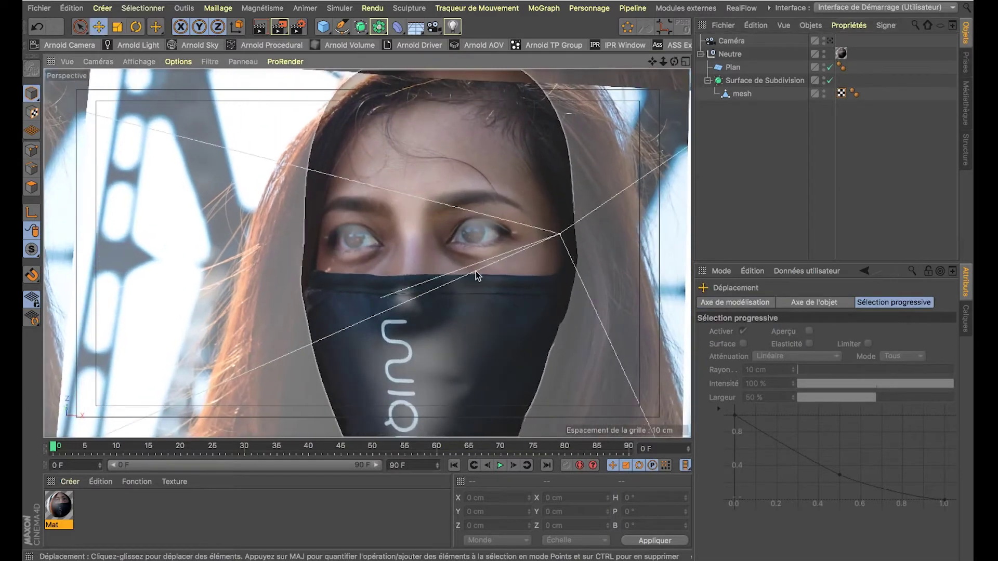
pyautogui.keyDown('alt'); pyautogui.moveTo(414, 280); pyautogui.dragTo(496, 260, button='right'); pyautogui.keyUp('alt')
pyautogui.moveTo(439, 283)
pyautogui.keyDown('alt'); pyautogui.mouseDown()
pyautogui.moveTo(417, 355)
pyautogui.moveTo(441, 269)
pyautogui.mouseUp(); pyautogui.keyUp('alt')
pyautogui.keyDown('alt'); pyautogui.moveTo(377, 344); pyautogui.dragTo(267, 390, button='right'); pyautogui.keyUp('alt')
pyautogui.keyDown('alt'); pyautogui.moveTo(267, 390); pyautogui.dragTo(362, 187); pyautogui.keyUp('alt')
pyautogui.keyDown('alt'); pyautogui.moveTo(362, 187); pyautogui.dragTo(286, 214, button='right'); pyautogui.keyUp('alt')
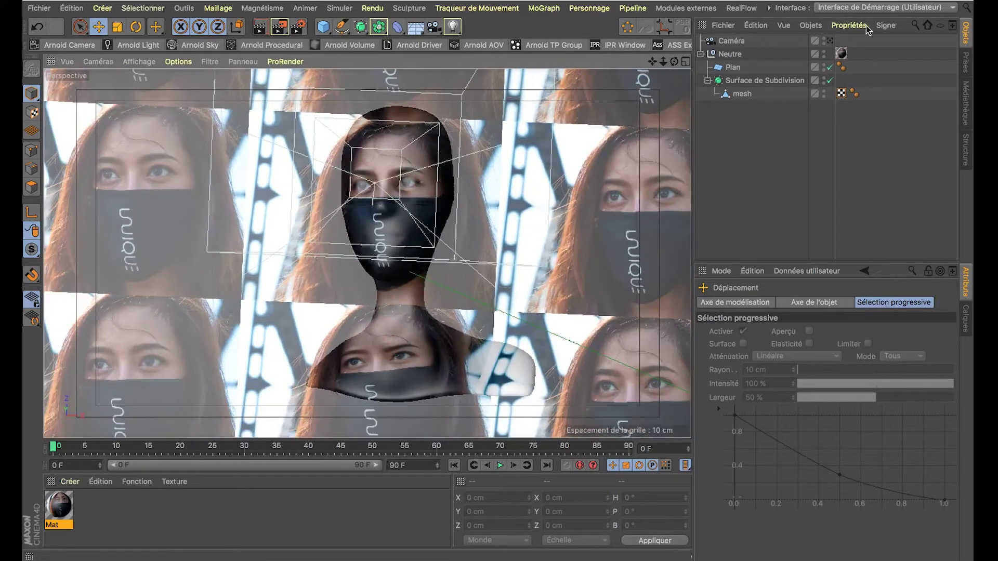
pyautogui.click(823, 39)
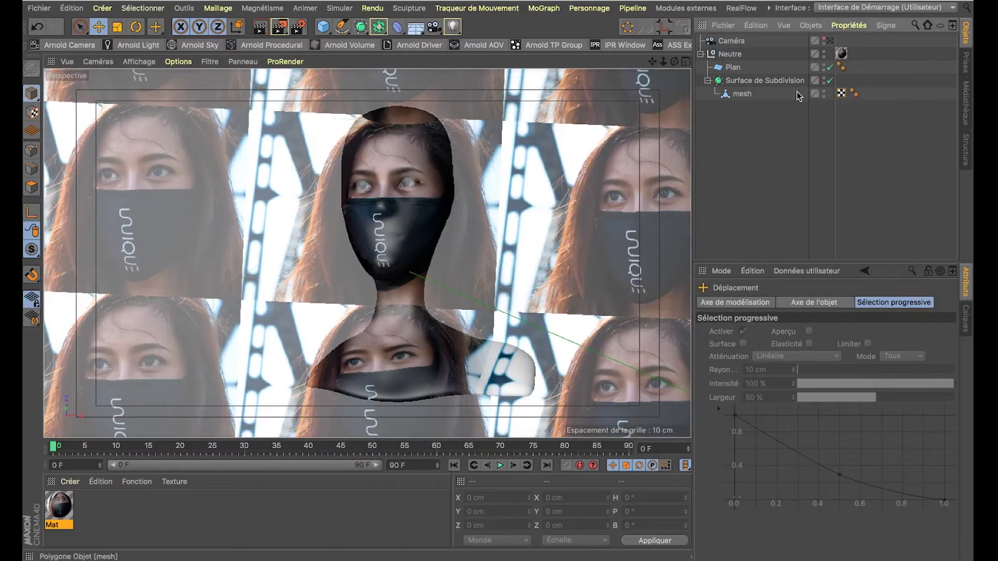
# Step: Add a Protection tag to the camera object
pyautogui.click(728, 45)
pyautogui.rightClick(730, 47)
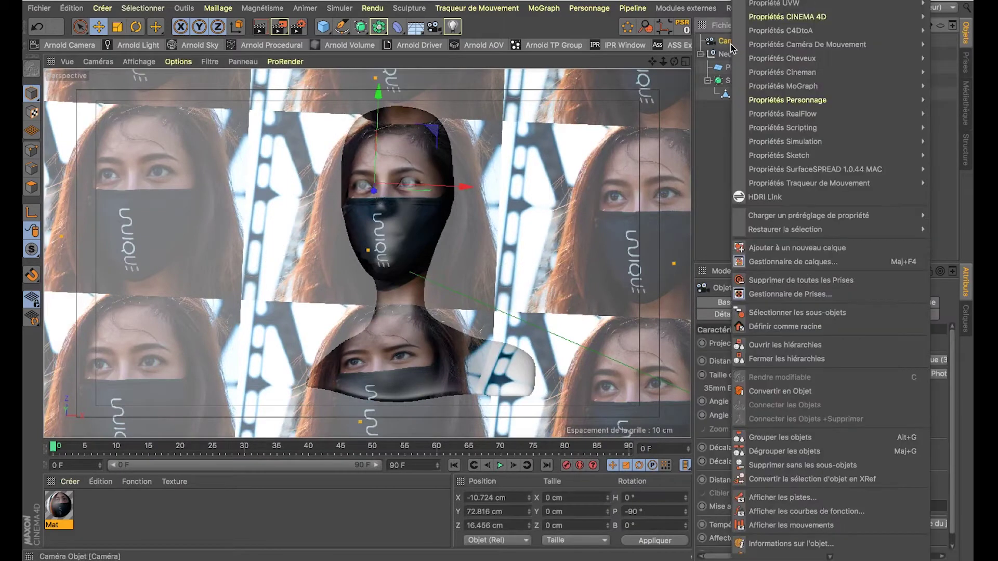
pyautogui.moveTo(763, 18)
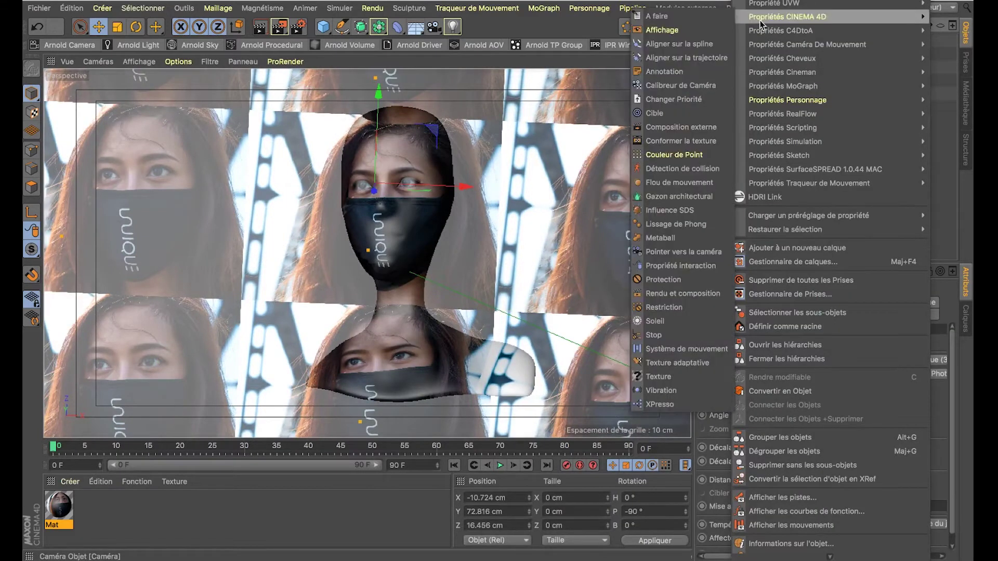
pyautogui.click(677, 283)
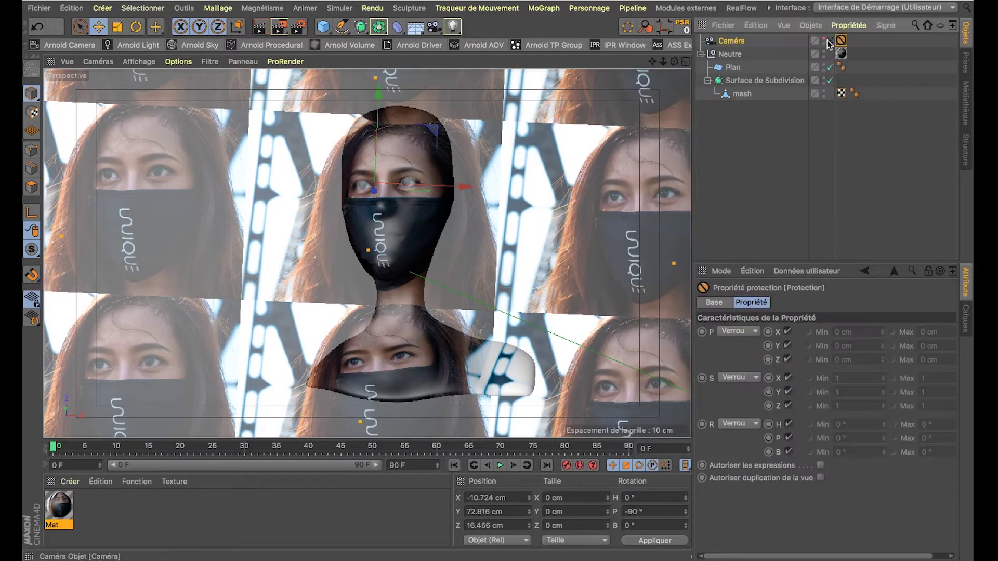
# Step: Look through the protected camera, return to the free view, deselect it and examine the bust from another angle
pyautogui.click(830, 41)
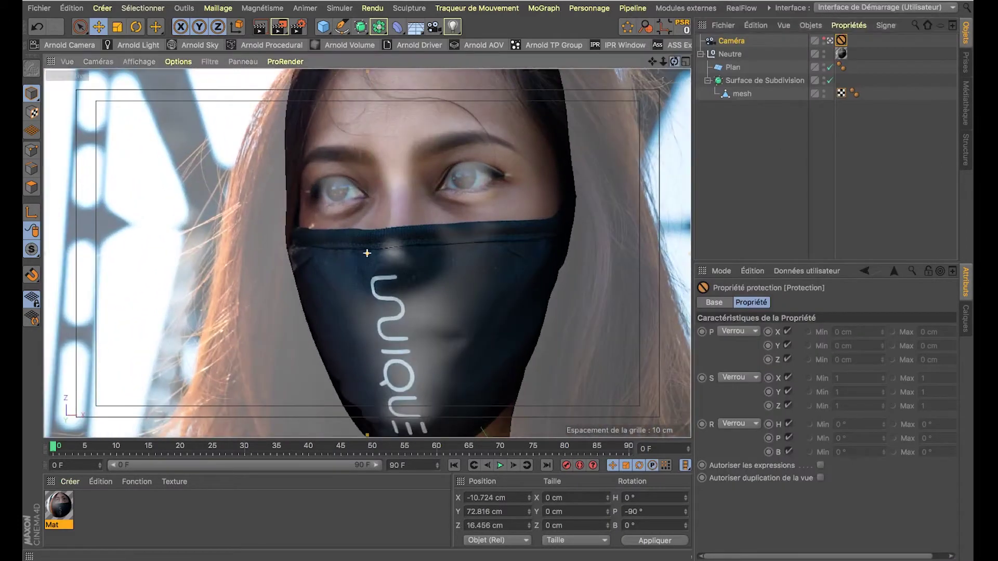
pyautogui.click(829, 40)
pyautogui.click(744, 160)
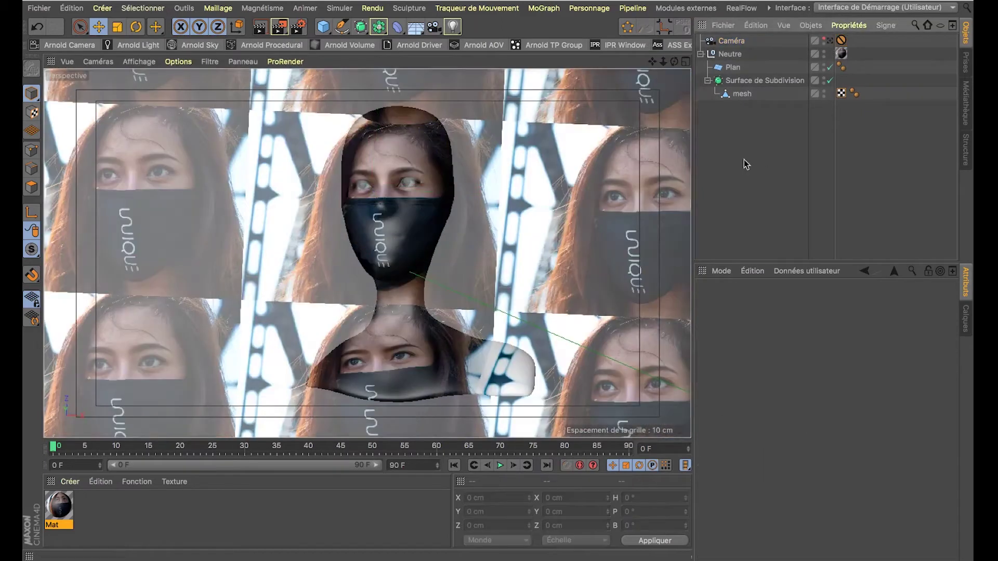
pyautogui.keyDown('alt'); pyautogui.moveTo(390, 202); pyautogui.dragTo(397, 218); pyautogui.keyUp('alt')
pyautogui.keyDown('alt'); pyautogui.moveTo(446, 164); pyautogui.dragTo(485, 67); pyautogui.keyUp('alt')
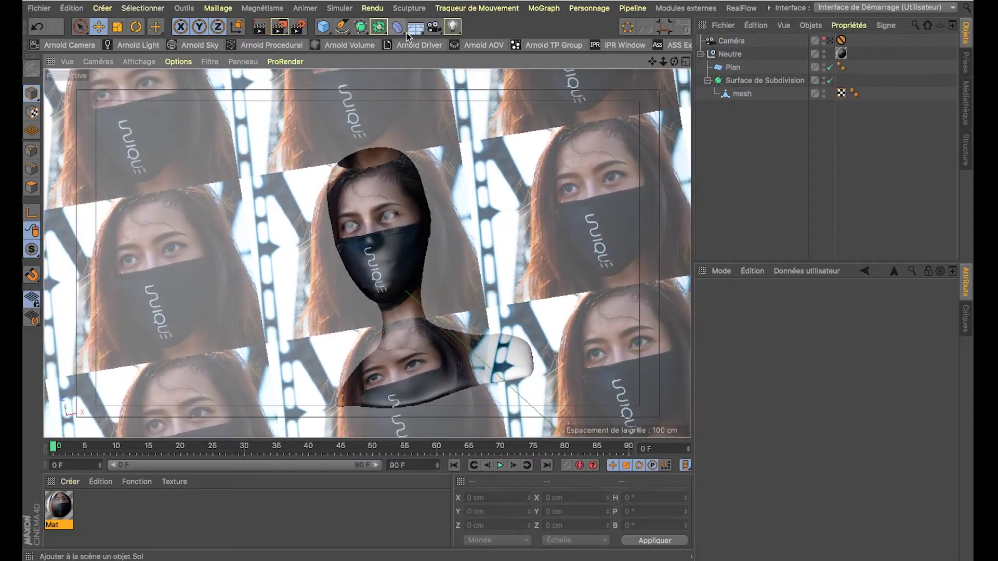
# Step: Add a plane to the scene with 90 width segments and 90 height segments
pyautogui.click(323, 26)
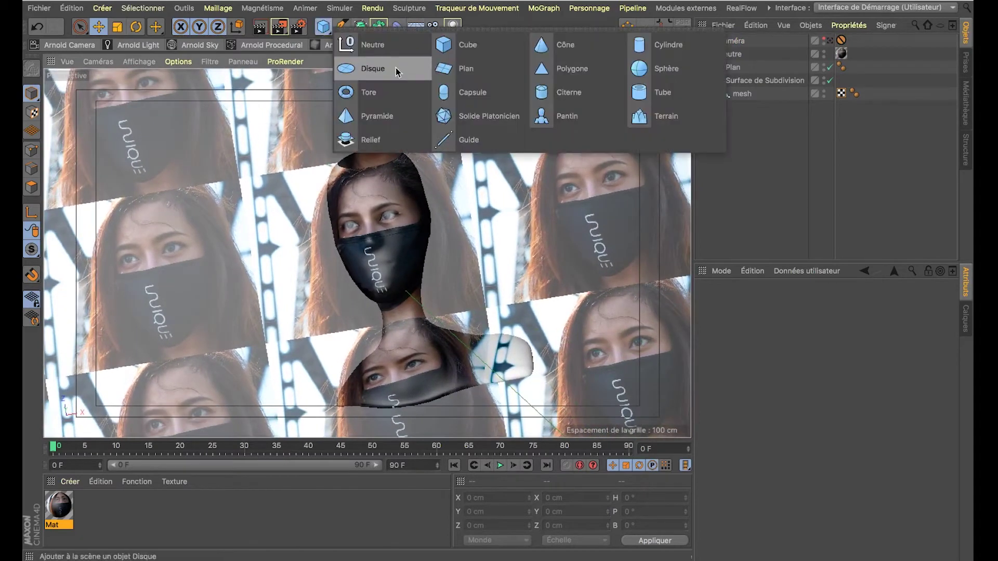
pyautogui.click(447, 73)
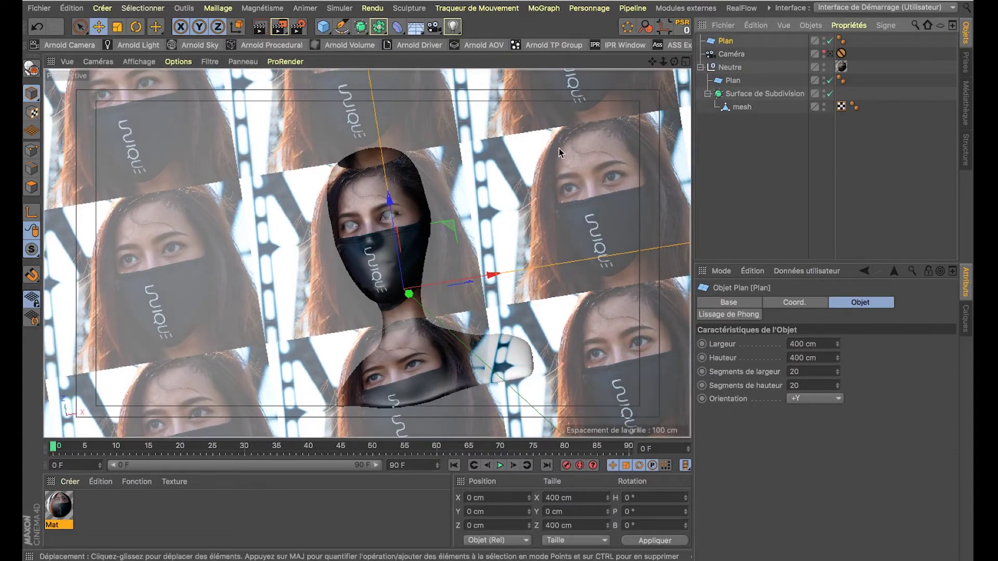
pyautogui.scroll(-6, 453, 208)
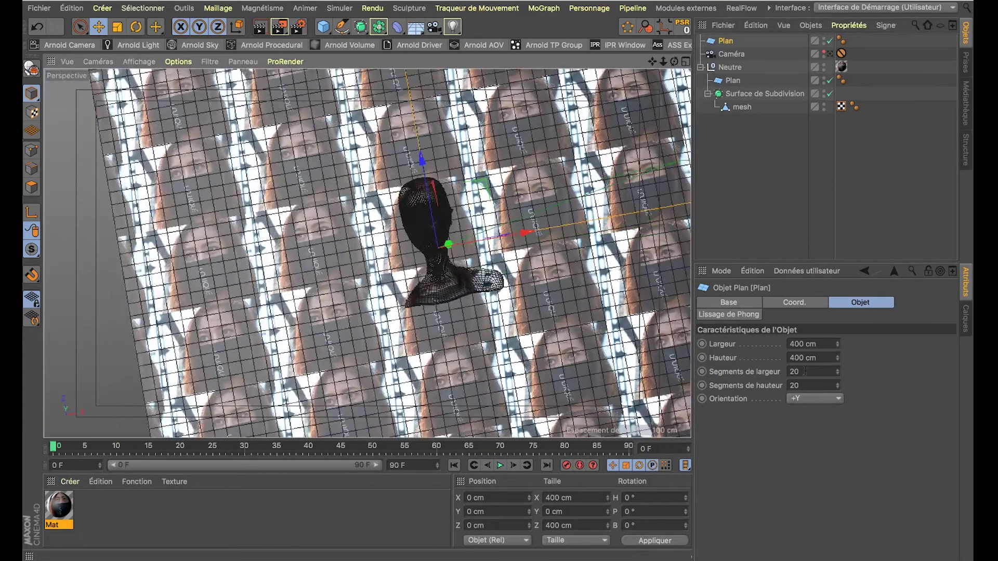
pyautogui.click(820, 370)
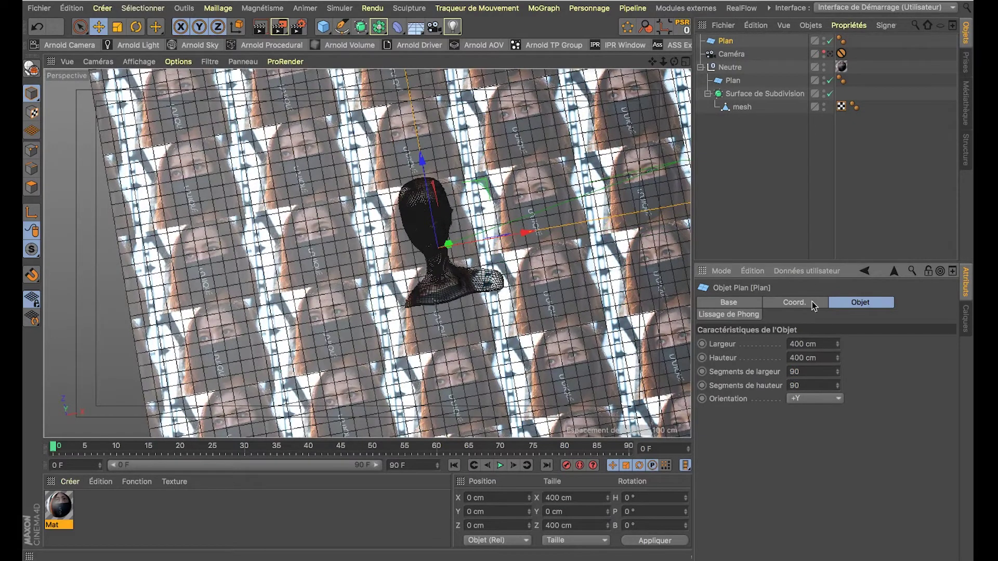
pyautogui.click(778, 151)
# Step: Raise the new plane to 6.042 cm on Y and convert it to an editable polygon object
pyautogui.keyDown('alt'); pyautogui.moveTo(520, 234); pyautogui.dragTo(552, 209); pyautogui.keyUp('alt')
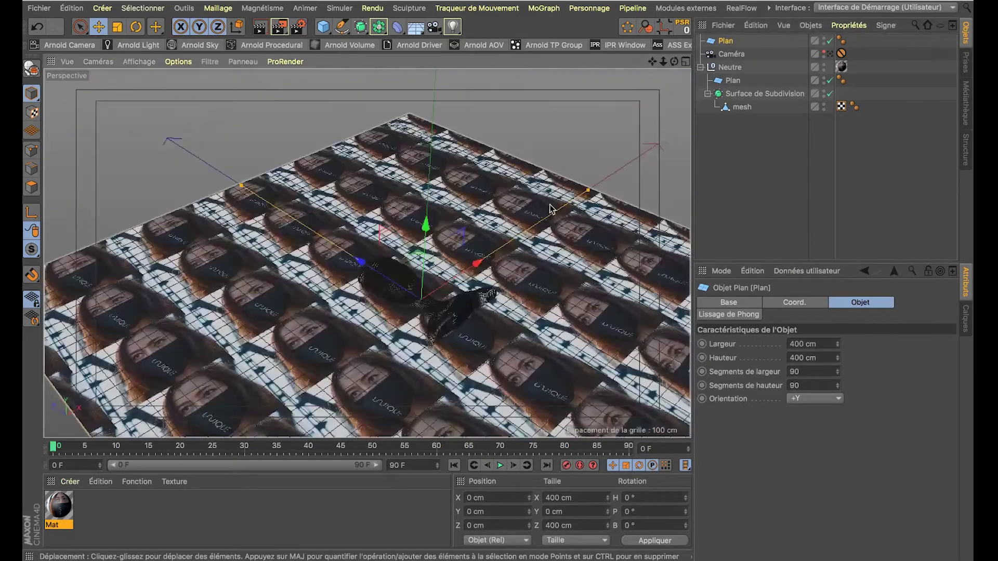
pyautogui.moveTo(426, 226); pyautogui.dragTo(427, 220)
pyautogui.scroll(3, 435, 283)
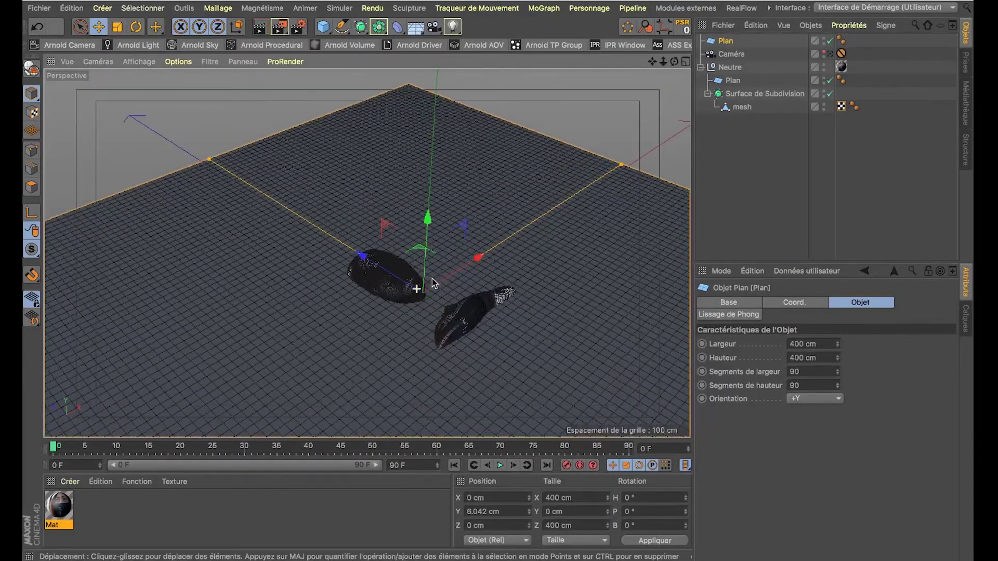
pyautogui.keyDown('alt'); pyautogui.moveTo(432, 279); pyautogui.dragTo(350, 376); pyautogui.keyUp('alt')
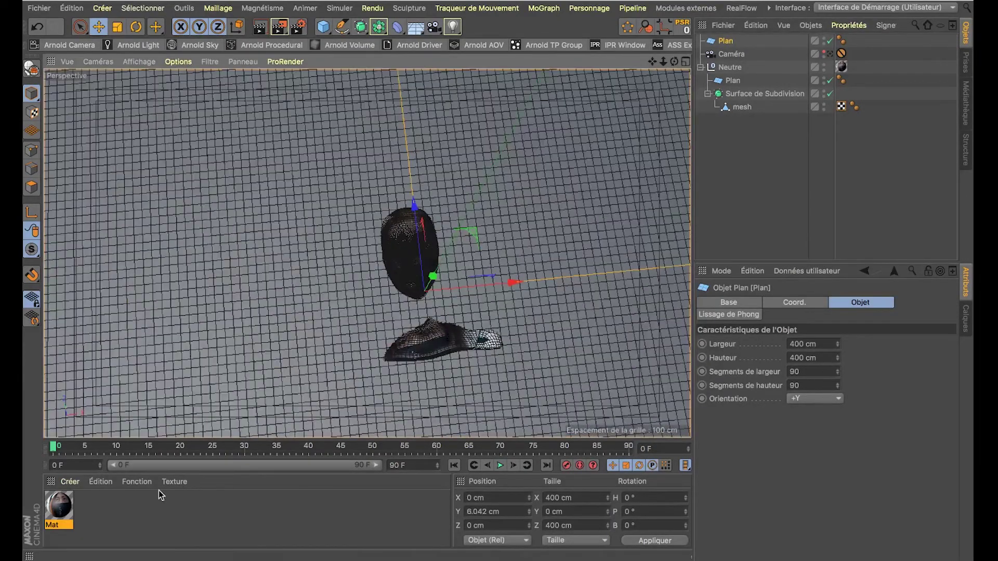
pyautogui.keyDown('alt'); pyautogui.moveTo(229, 395); pyautogui.dragTo(276, 298); pyautogui.keyUp('alt')
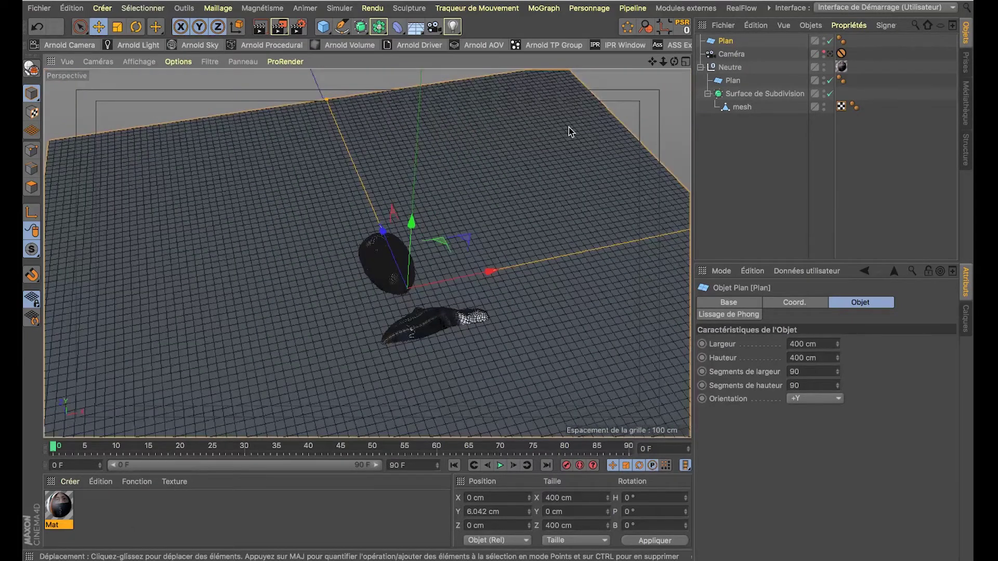
pyautogui.press('c')
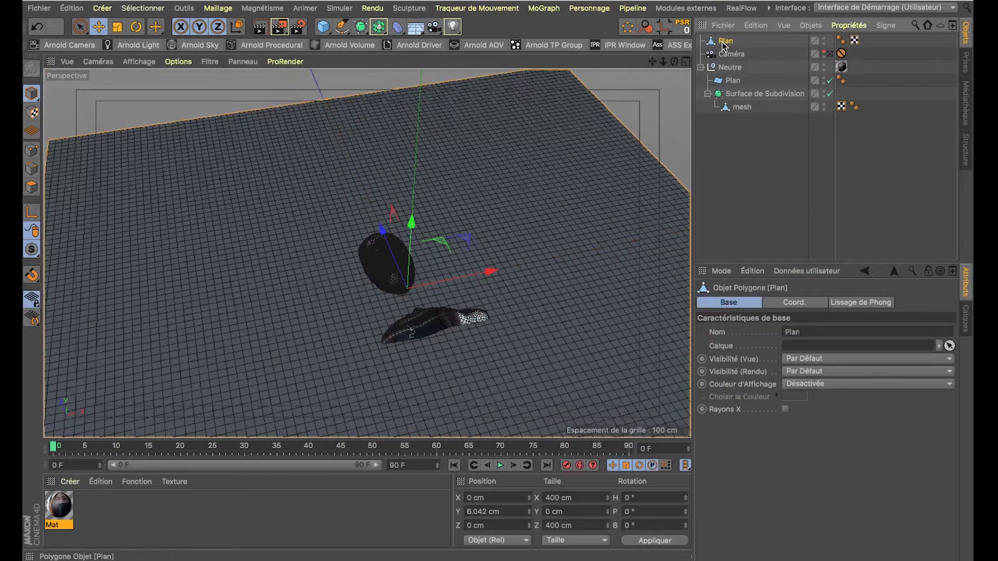
# Step: Add a HOT4D ocean deformer and make it a child of the editable plane
pyautogui.click(699, 8)
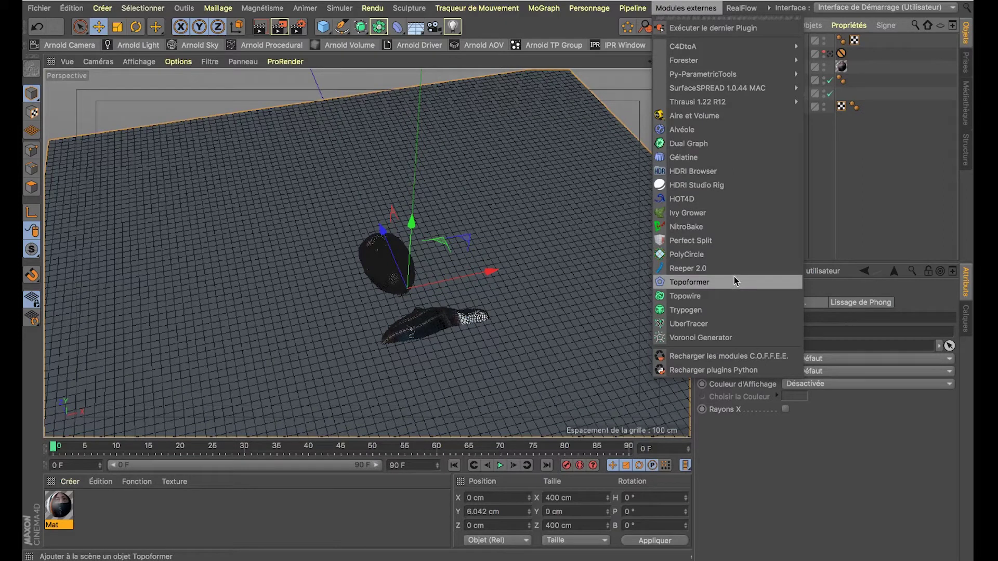
pyautogui.click(716, 203)
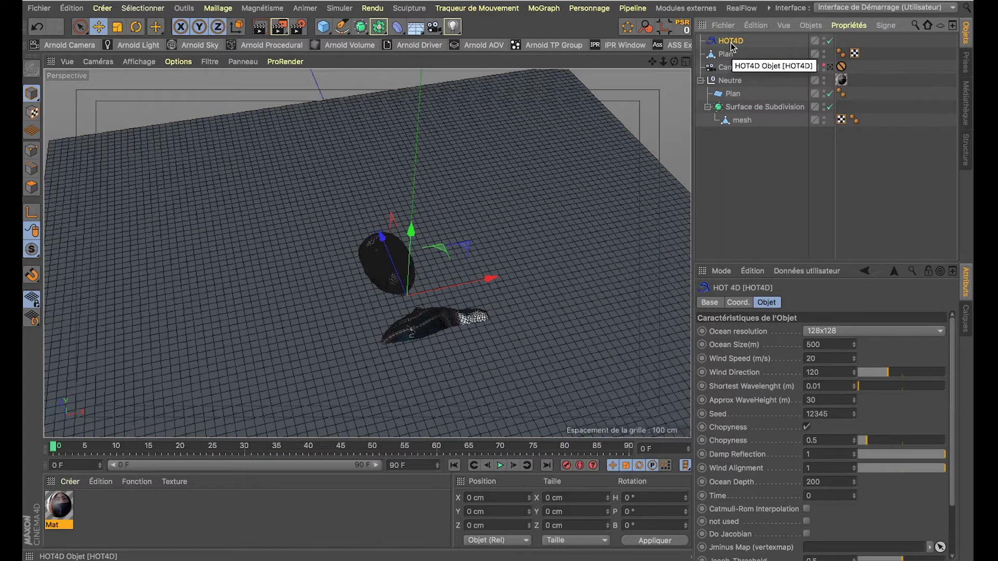
pyautogui.moveTo(731, 46); pyautogui.dragTo(726, 57)
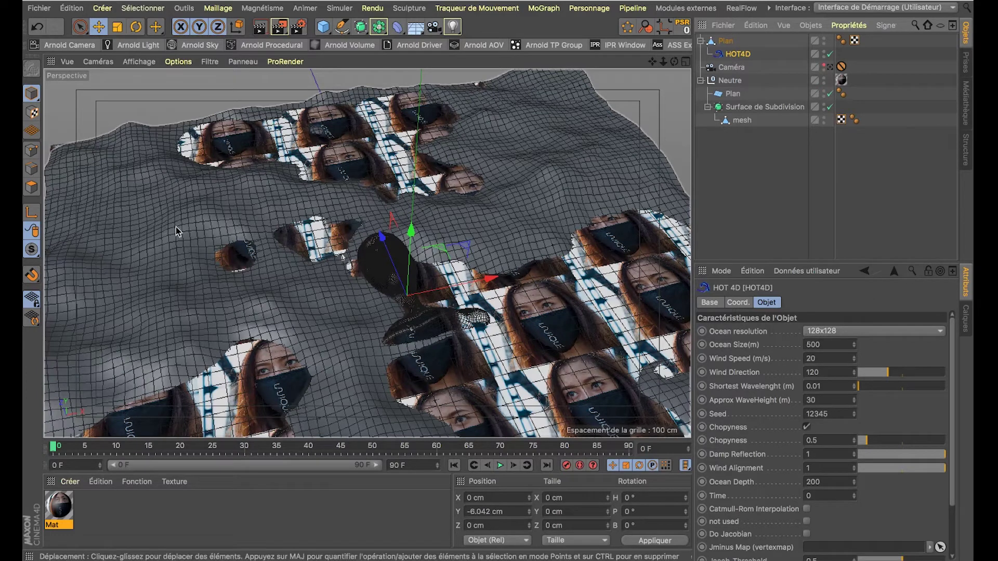
# Step: Set the HOT4D ocean resolution to 1024x1024, the ocean size to 180 and the wind direction to 176
pyautogui.click(837, 337)
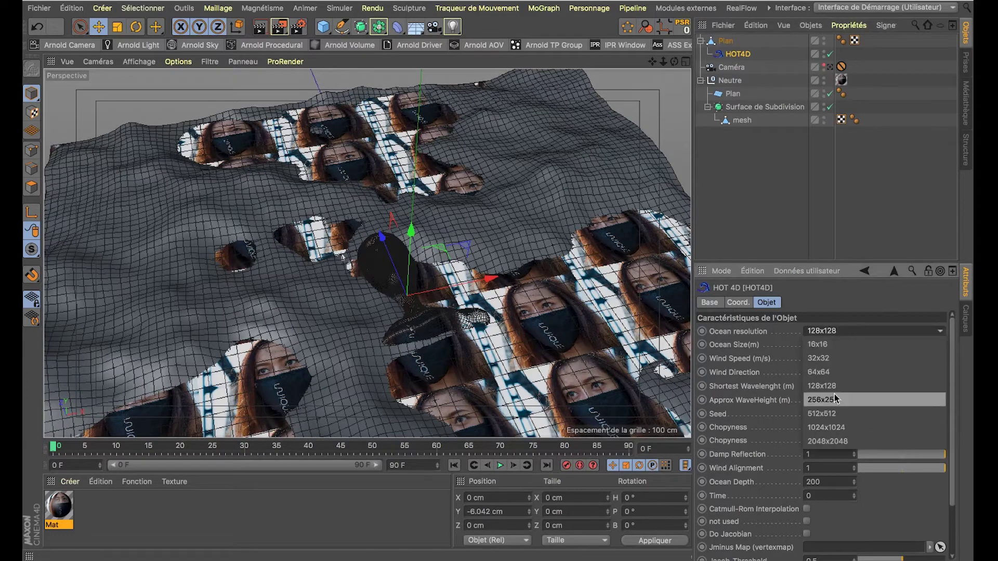
pyautogui.click(834, 427)
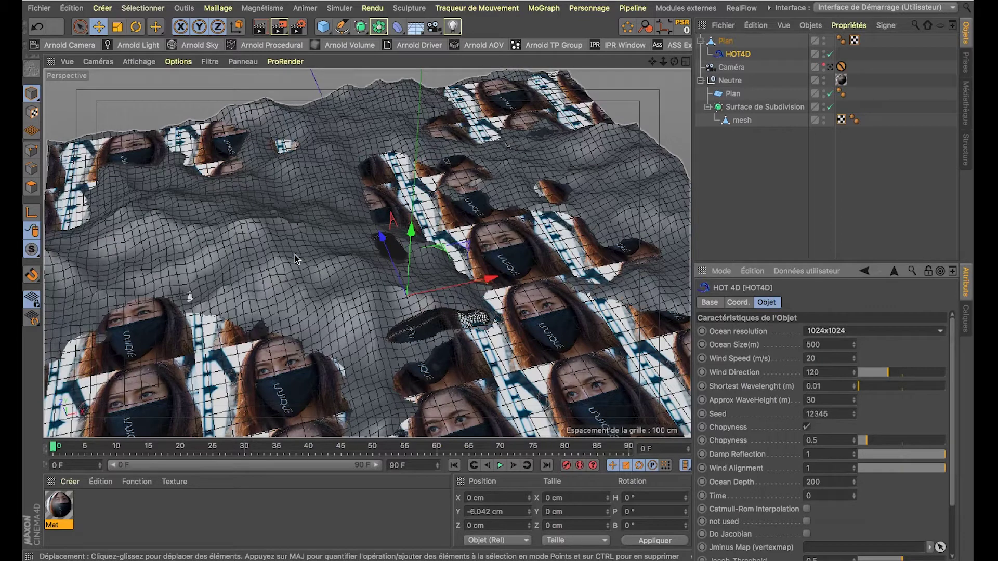
pyautogui.click(830, 344)
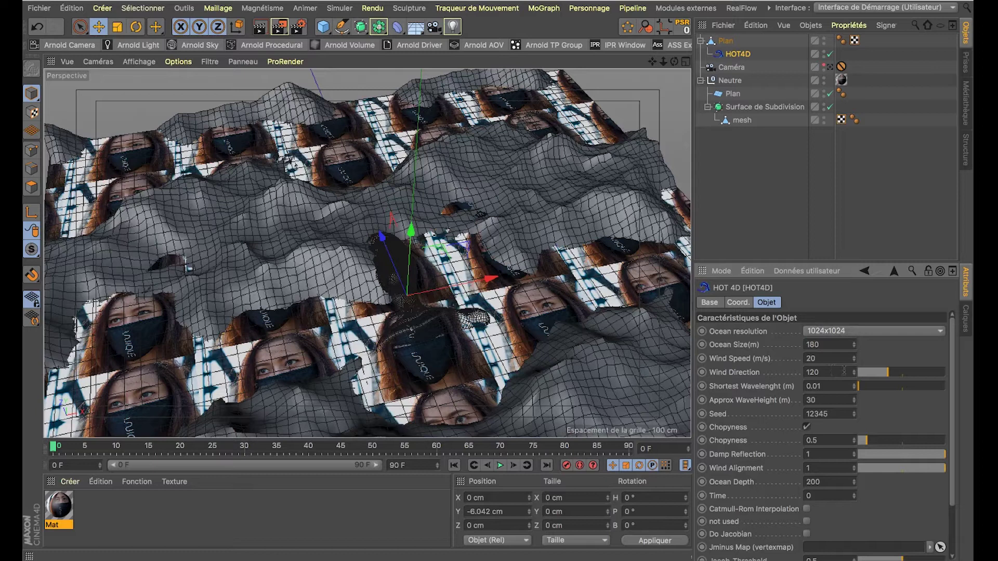
pyautogui.click(901, 374)
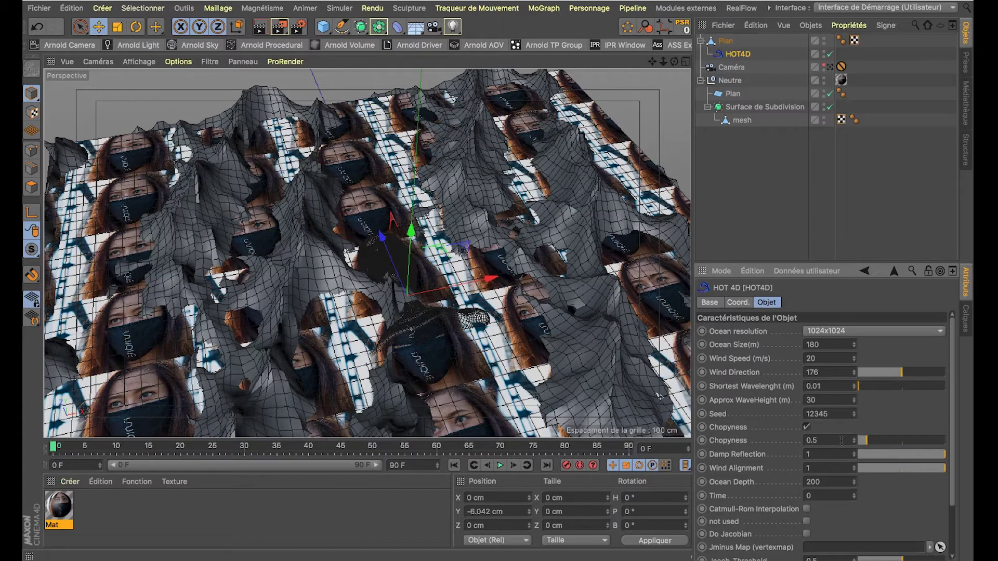
pyautogui.press('Return')
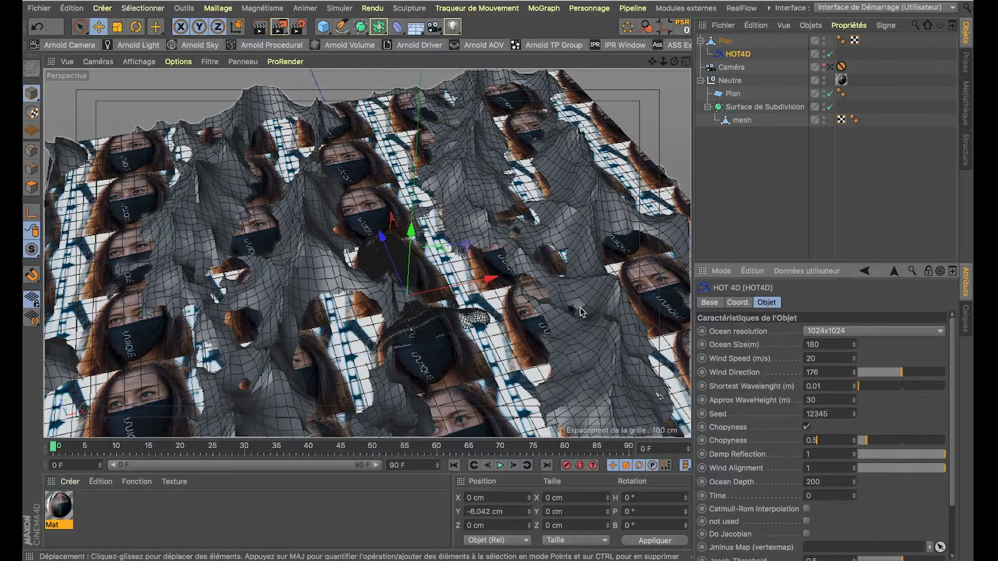
# Step: Put the HOT4D-deformed plane under a new Subdivision Surface generator
pyautogui.click(358, 237)
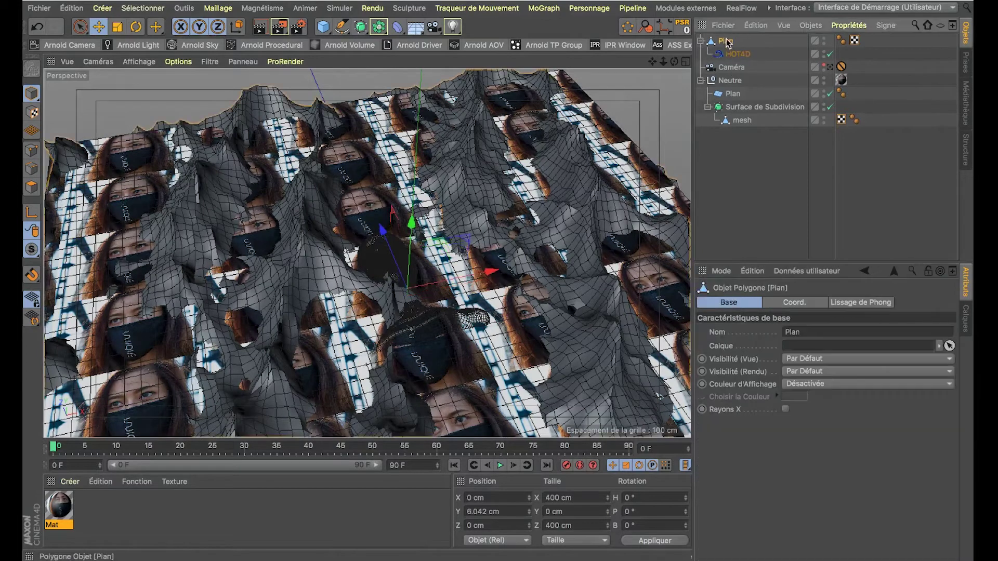
pyautogui.keyDown('alt'); pyautogui.moveTo(358, 237); pyautogui.dragTo(313, 257); pyautogui.keyUp('alt')
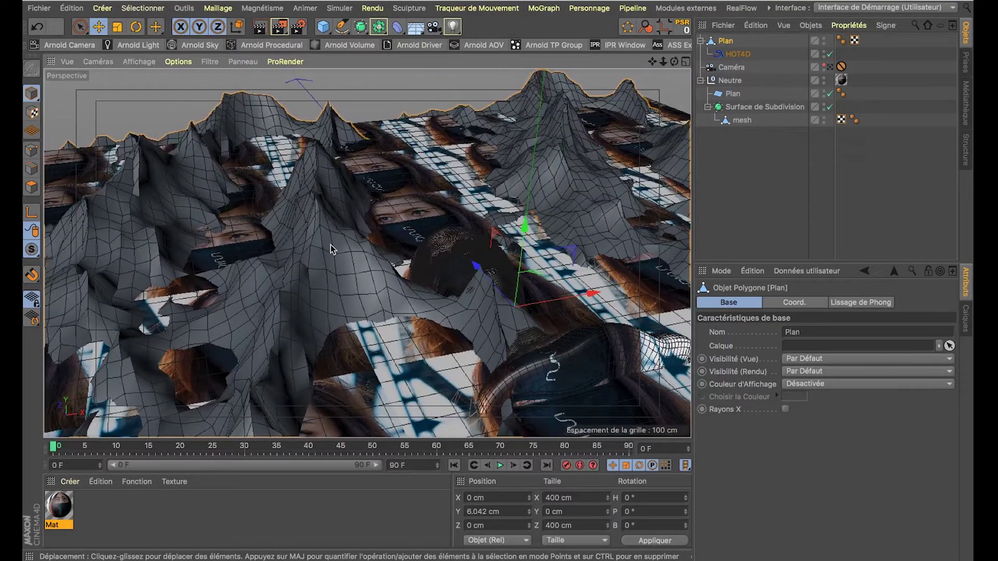
pyautogui.keyDown('alt'); pyautogui.moveTo(341, 237); pyautogui.dragTo(345, 267); pyautogui.keyUp('alt')
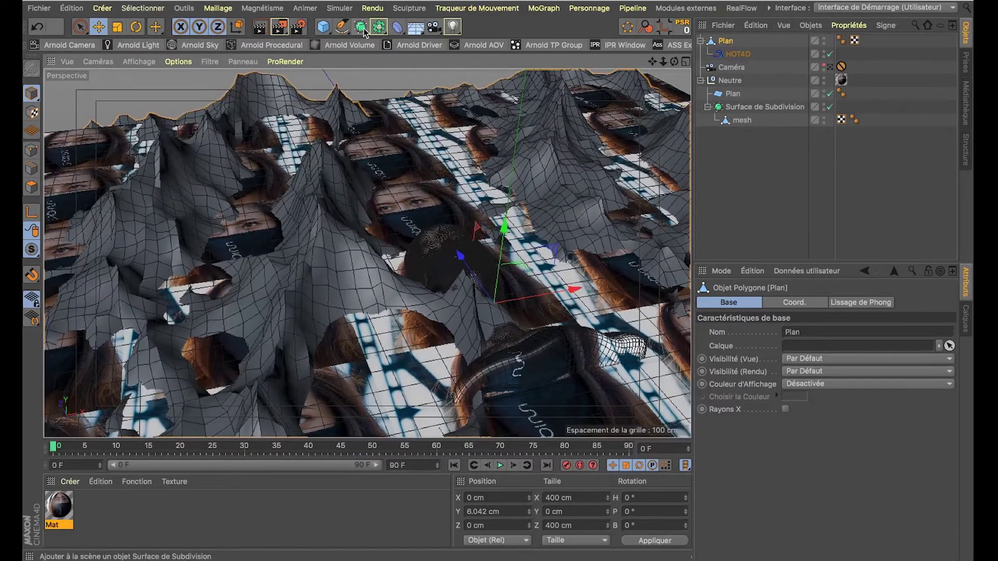
pyautogui.keyDown('alt'); pyautogui.click(378, 29); pyautogui.keyUp('alt')
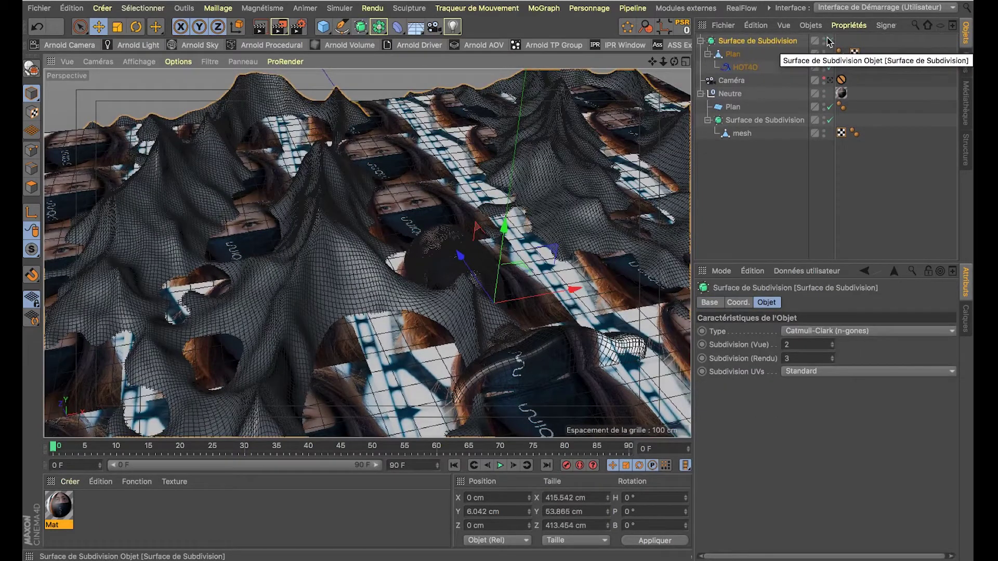
# Step: Subdivide the editable plane's mesh three times to give the waves finer detail
pyautogui.click(735, 55)
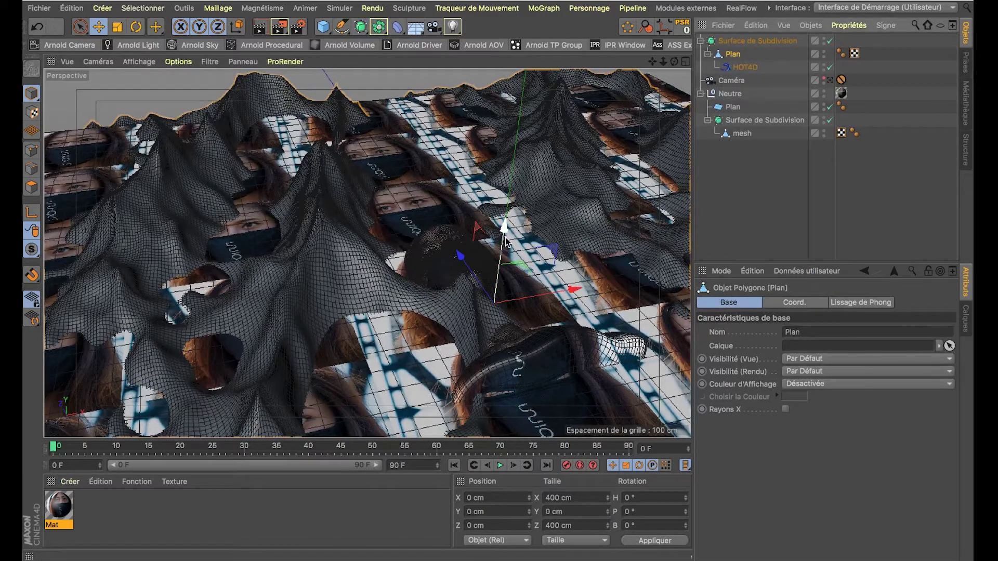
pyautogui.press('u')
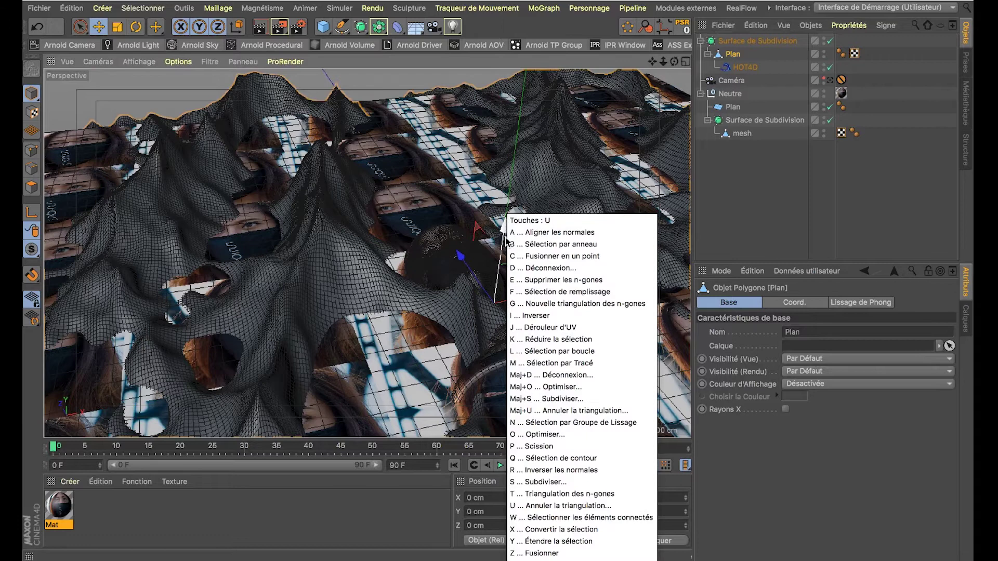
pyautogui.press('s')
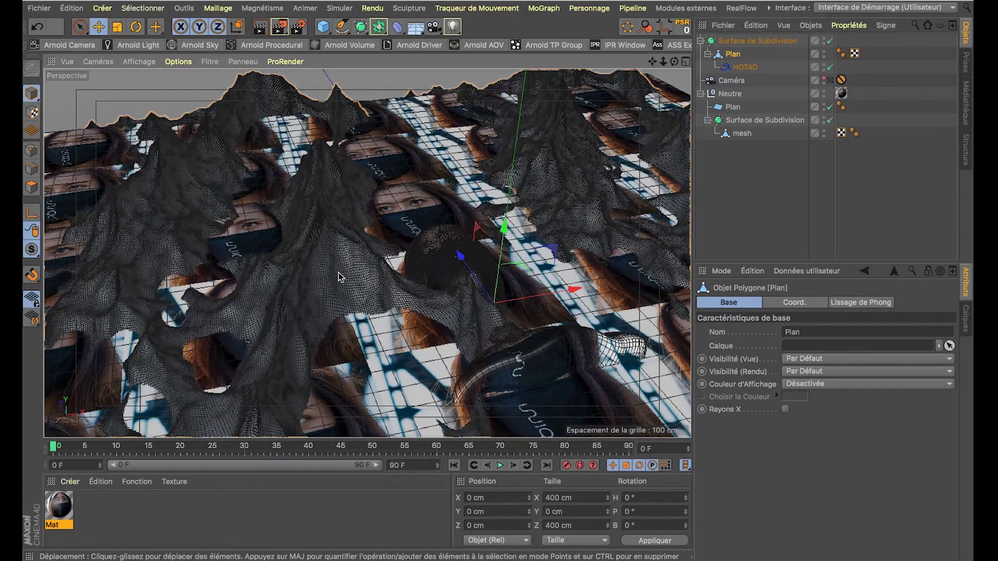
pyautogui.scroll(10, 339, 272)
pyautogui.keyDown('alt'); pyautogui.moveTo(323, 268); pyautogui.dragTo(336, 287); pyautogui.keyUp('alt')
pyautogui.press('u')
pyautogui.press('s')
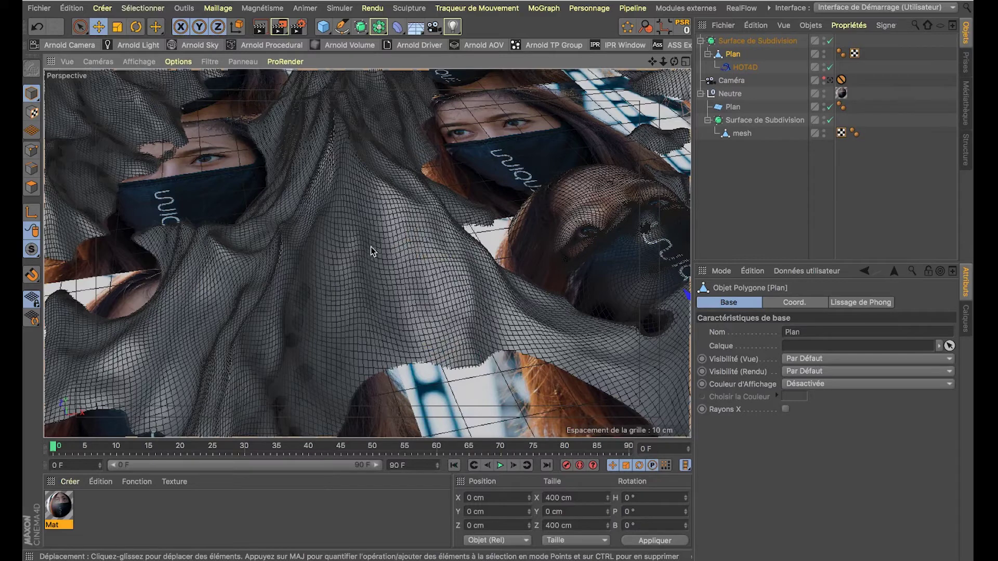
pyautogui.press('u')
pyautogui.press('s')
# Step: Display the viewport without wireframe lines, set the HOT4D Chopyness to 0.3 and inspect the waves with everything deselected
pyautogui.keyDown('alt'); pyautogui.moveTo(410, 222); pyautogui.dragTo(326, 260); pyautogui.keyUp('alt')
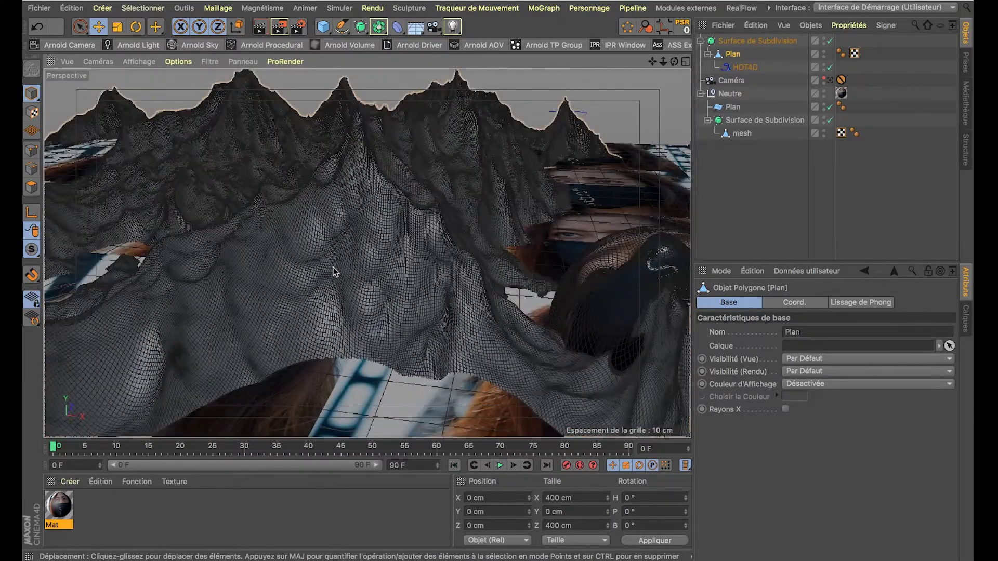
pyautogui.keyDown('alt'); pyautogui.moveTo(406, 247); pyautogui.dragTo(441, 303); pyautogui.keyUp('alt')
pyautogui.keyDown('alt'); pyautogui.moveTo(392, 304); pyautogui.dragTo(322, 330, button='right'); pyautogui.keyUp('alt')
pyautogui.keyDown('alt'); pyautogui.moveTo(285, 267); pyautogui.dragTo(260, 276, button='middle'); pyautogui.keyUp('alt')
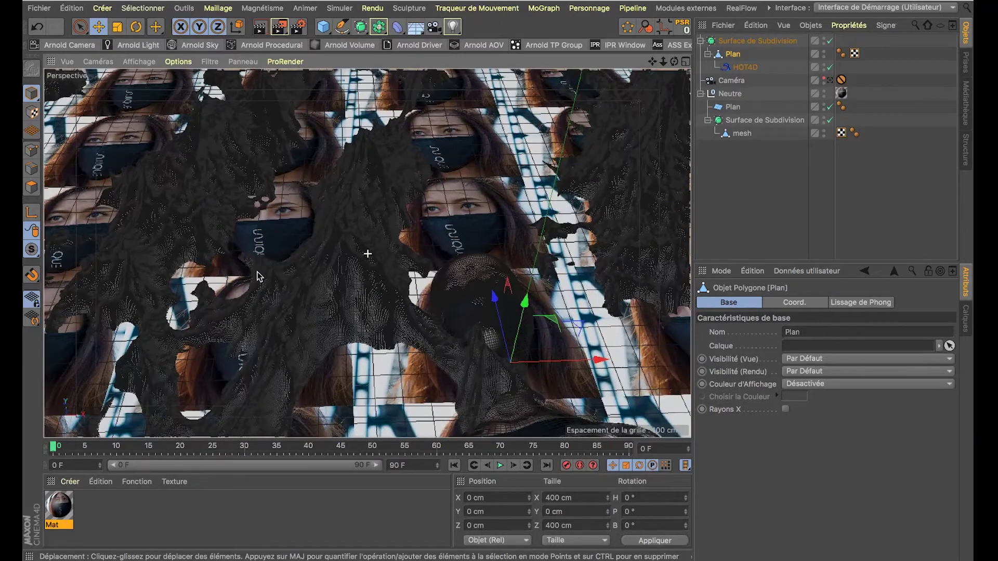
pyautogui.click(744, 67)
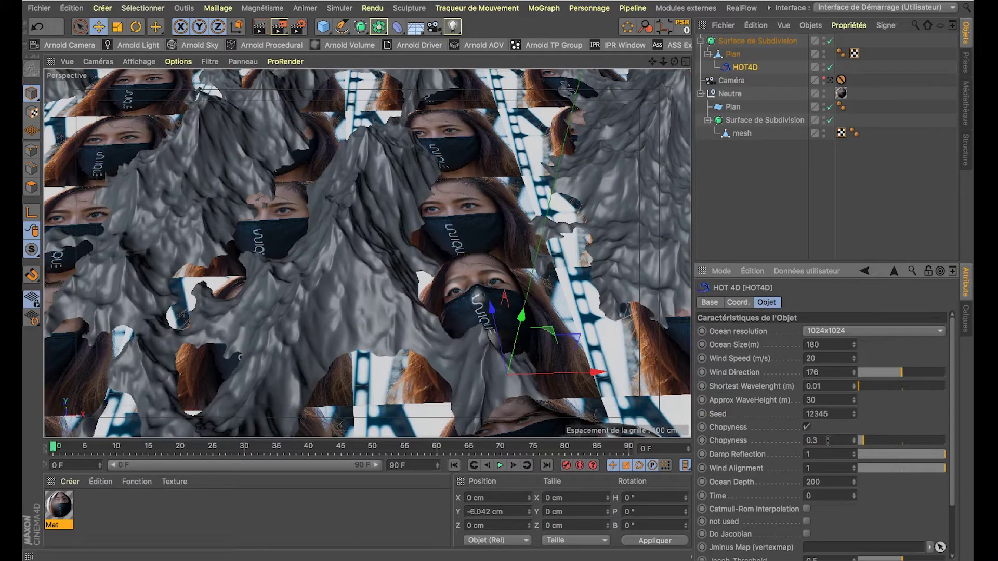
pyautogui.click(829, 223)
pyautogui.scroll(5, 335, 232)
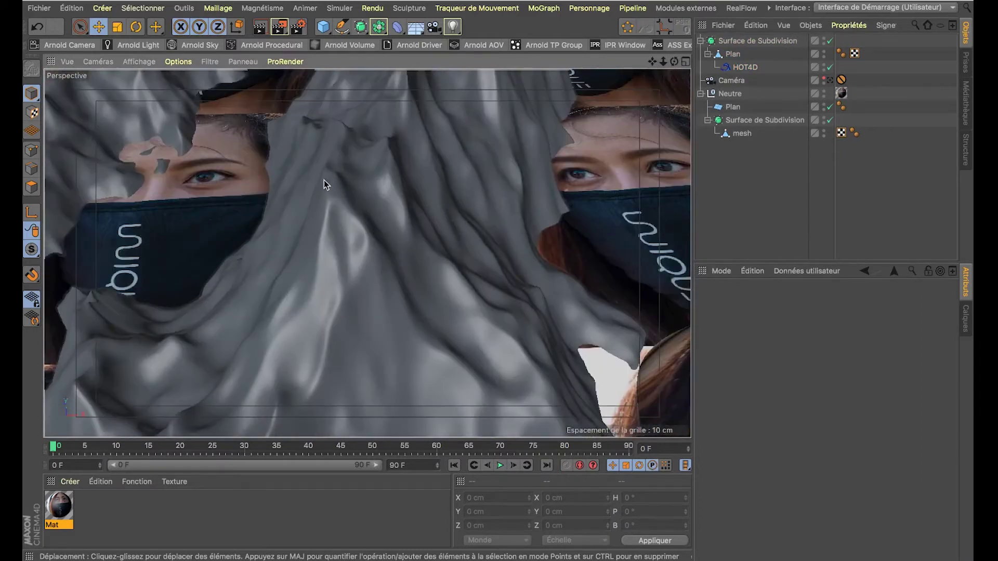
pyautogui.scroll(-3, 319, 202)
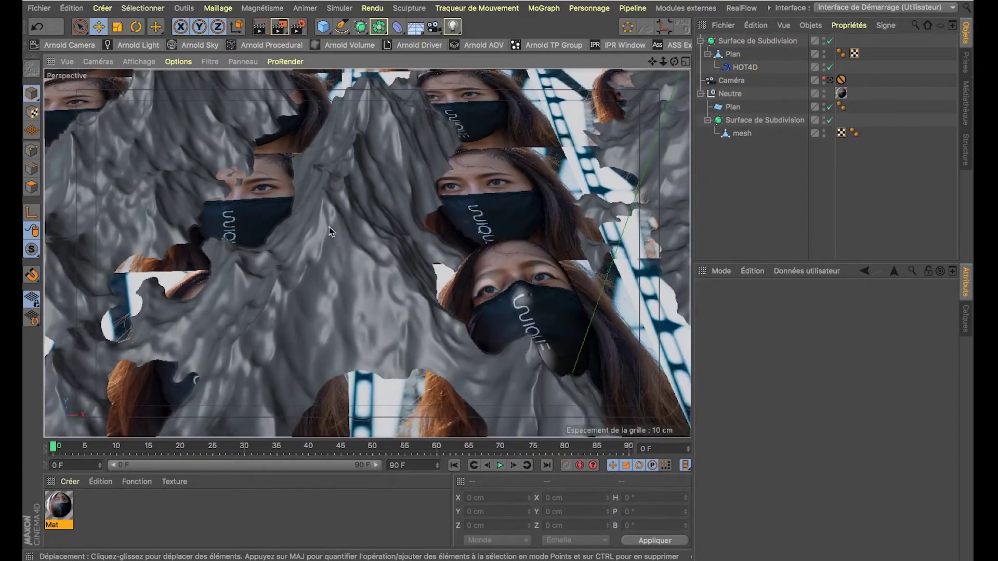
# Step: With the ocean's subdivision surface disabled, keyframe the HOT4D Time at 0 on frame 0 and at 10 on frame 30
pyautogui.click(746, 68)
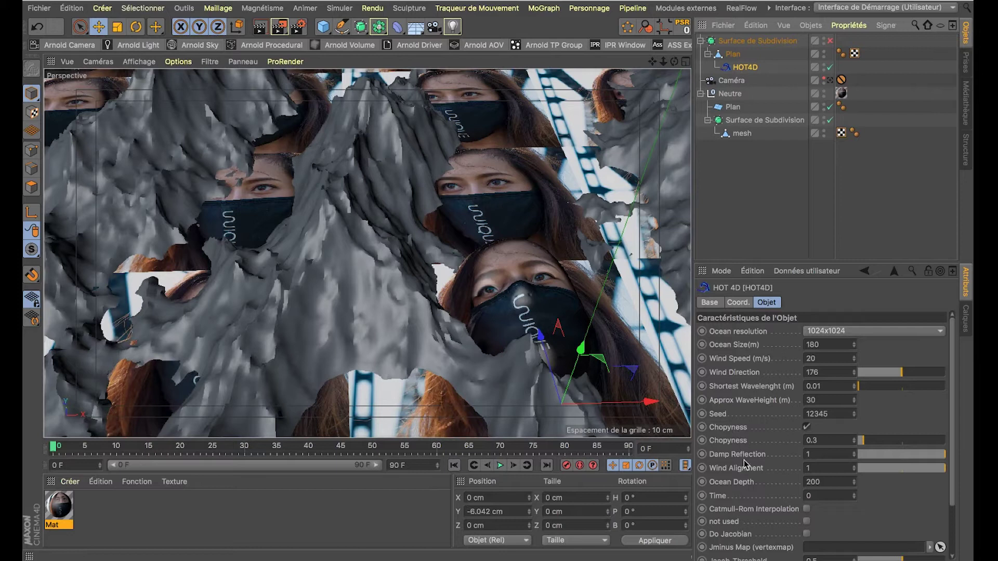
pyautogui.keyDown('ctrl'); pyautogui.click(702, 496); pyautogui.keyUp('ctrl')
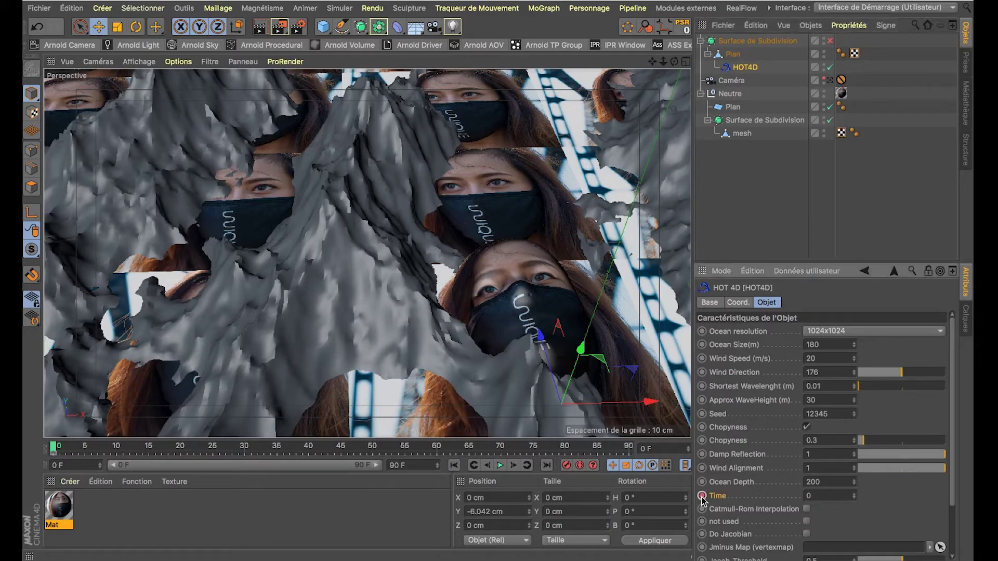
pyautogui.click(244, 450)
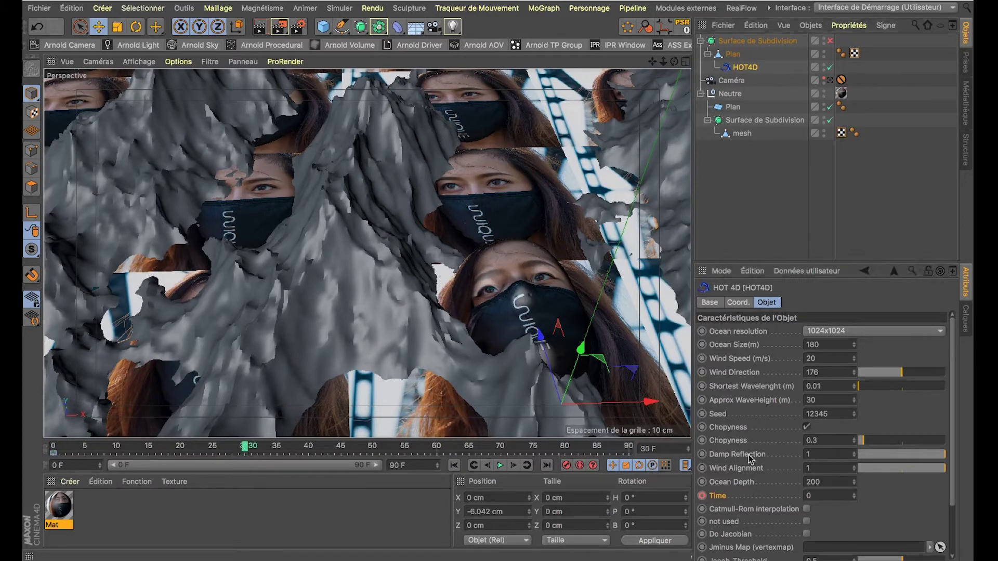
pyautogui.click(838, 496)
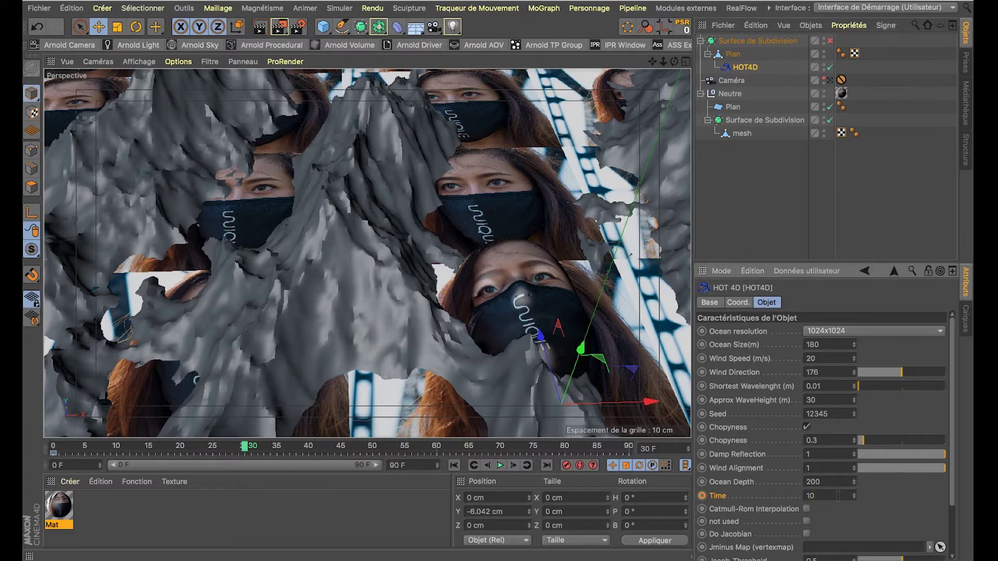
pyautogui.keyDown('ctrl'); pyautogui.click(702, 496); pyautogui.keyUp('ctrl')
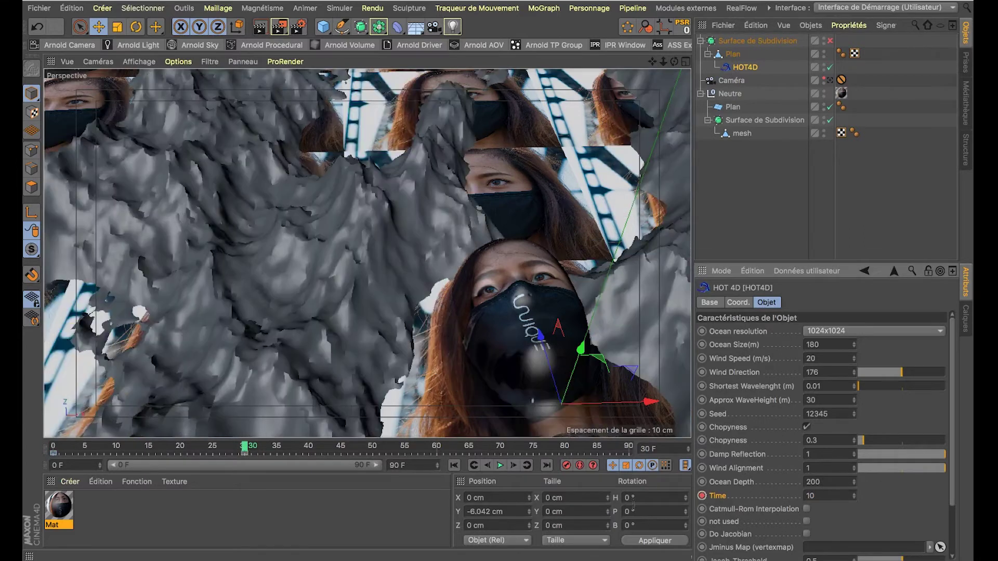
# Step: Play the ocean animation from the first frame to check the wave motion
pyautogui.click(454, 465)
pyautogui.click(500, 465)
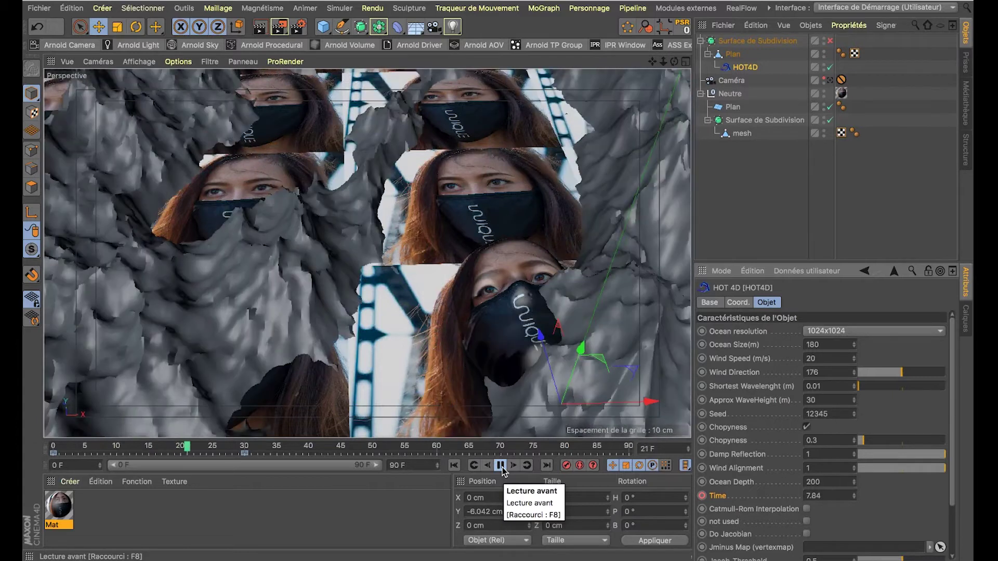
pyautogui.click(500, 465)
# Step: Delete the HOT4D Time keyframes at frames 30 and 0 and display the HOT4D deformer's settings
pyautogui.click(245, 454)
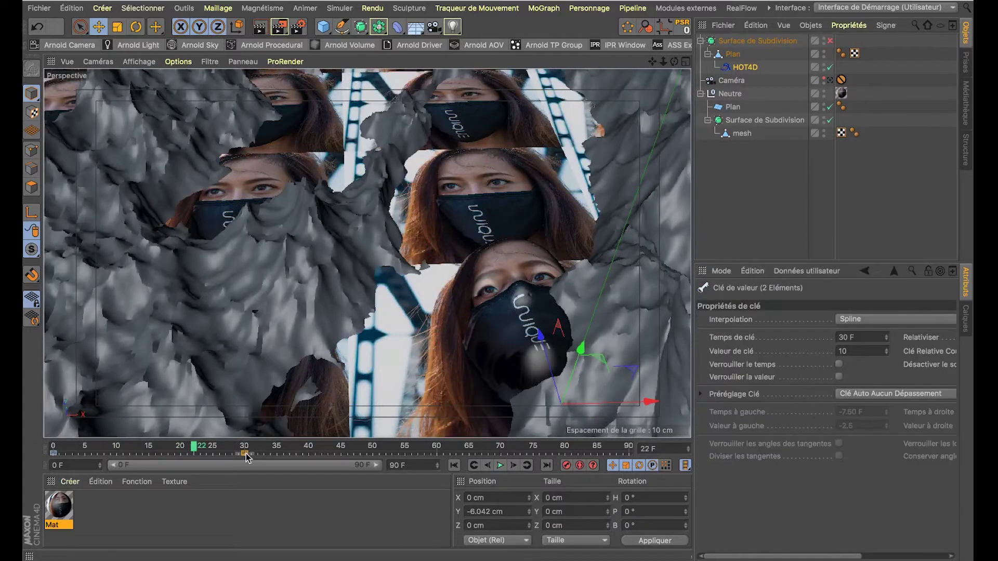
pyautogui.press('Delete')
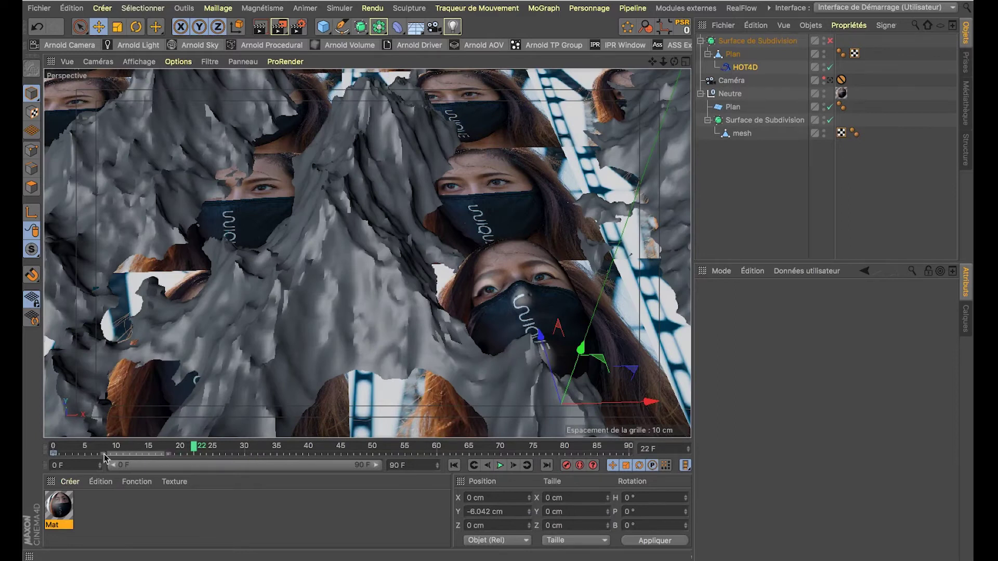
pyautogui.click(55, 453)
pyautogui.press('Delete')
pyautogui.click(745, 67)
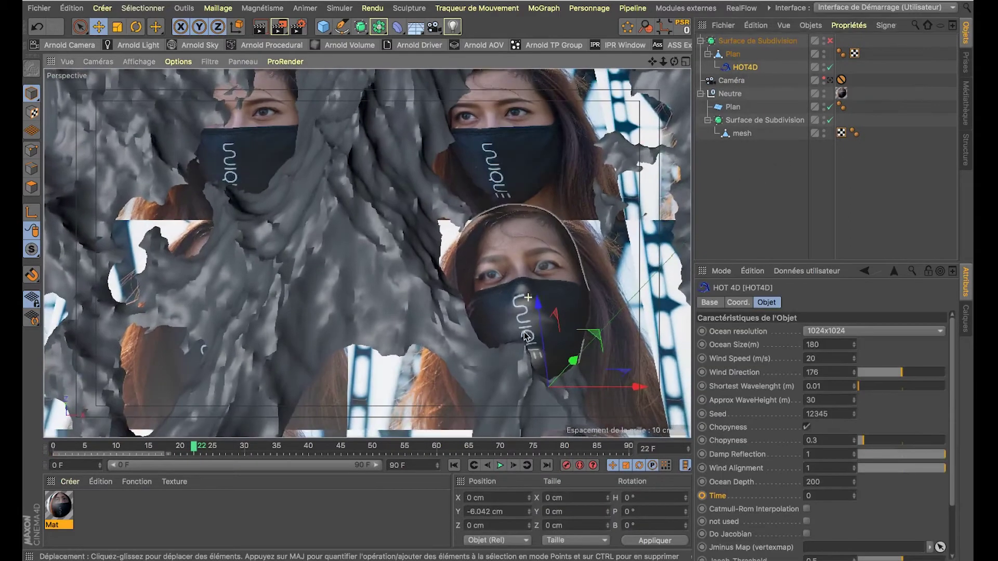
# Step: Re-enable the ocean's subdivision surface and inspect the smoothed waves closely around the face
pyautogui.scroll(-6, 522, 322)
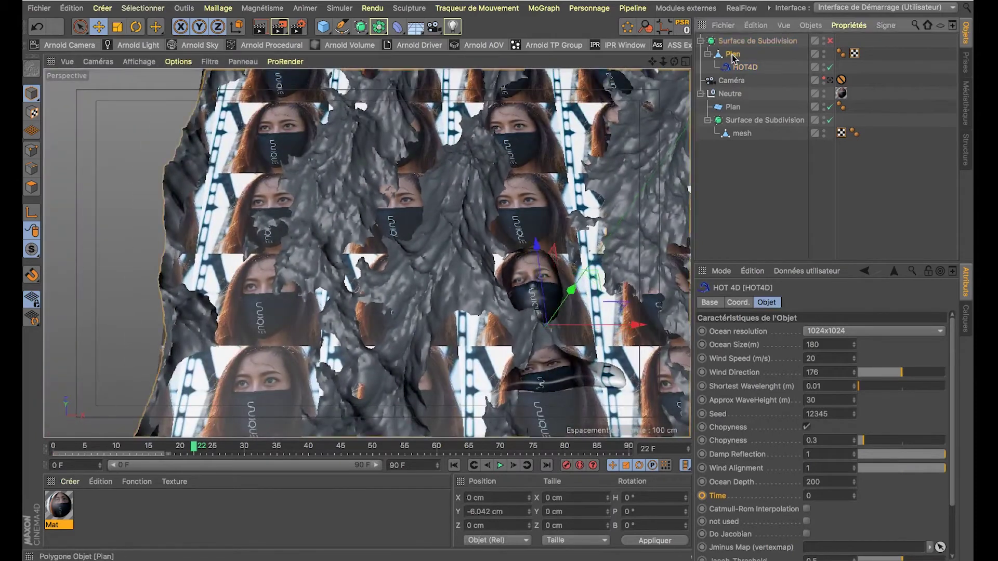
pyautogui.click(734, 43)
pyautogui.keyDown('alt'); pyautogui.moveTo(512, 292); pyautogui.dragTo(470, 376); pyautogui.keyUp('alt')
pyautogui.keyDown('alt'); pyautogui.moveTo(624, 296); pyautogui.dragTo(510, 312, button='middle'); pyautogui.keyUp('alt')
pyautogui.keyDown('alt'); pyautogui.moveTo(550, 292); pyautogui.dragTo(626, 272, button='right'); pyautogui.keyUp('alt')
pyautogui.keyDown('alt'); pyautogui.moveTo(497, 307); pyautogui.dragTo(404, 261); pyautogui.keyUp('alt')
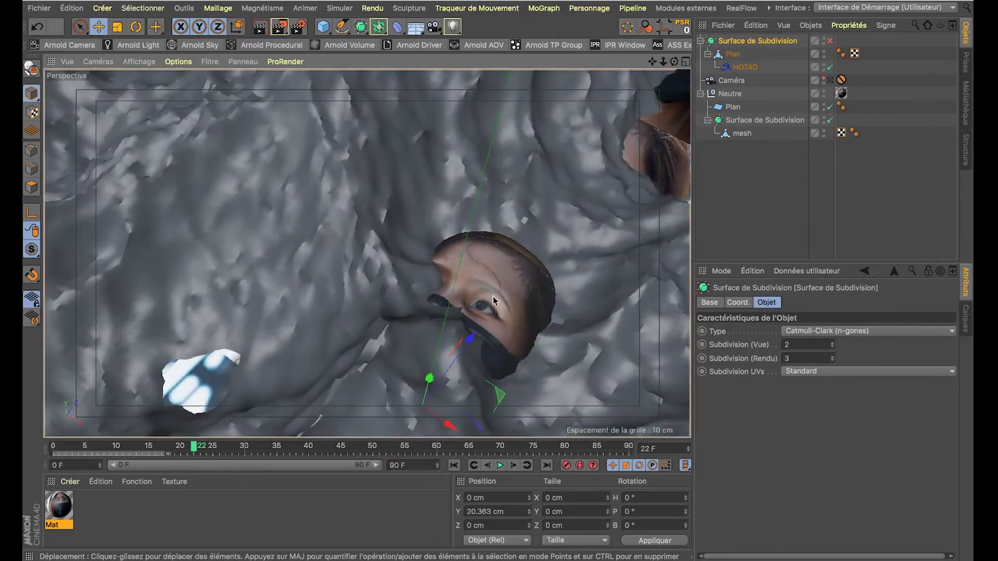
pyautogui.keyDown('alt'); pyautogui.moveTo(494, 301); pyautogui.dragTo(519, 289); pyautogui.keyUp('alt')
pyautogui.click(830, 41)
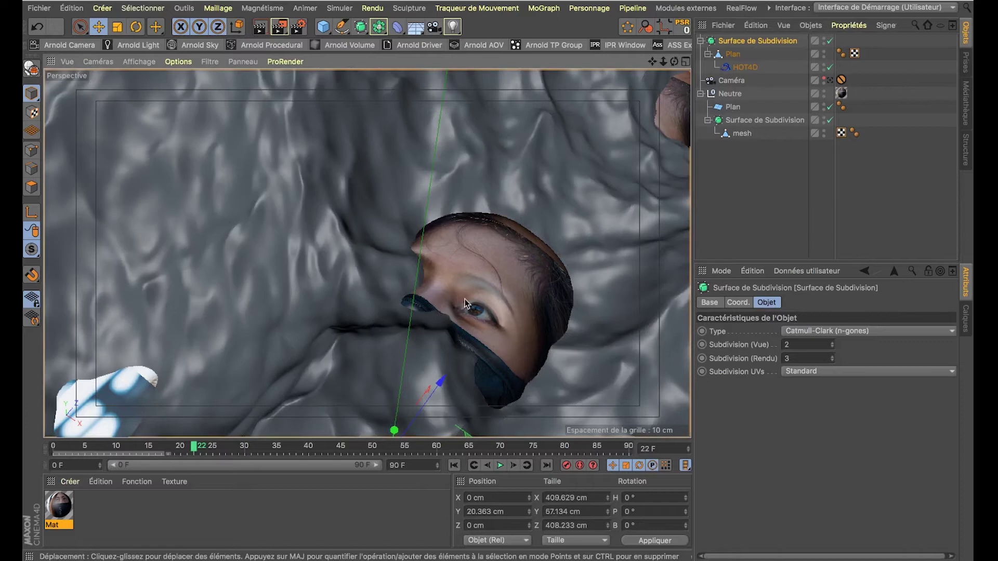
pyautogui.moveTo(449, 304)
pyautogui.keyDown('alt'); pyautogui.mouseDown()
pyautogui.moveTo(422, 269)
pyautogui.moveTo(377, 258)
pyautogui.moveTo(361, 276)
pyautogui.moveTo(493, 305)
pyautogui.moveTo(504, 275)
pyautogui.moveTo(424, 201)
pyautogui.moveTo(531, 299)
pyautogui.mouseUp(); pyautogui.keyUp('alt')
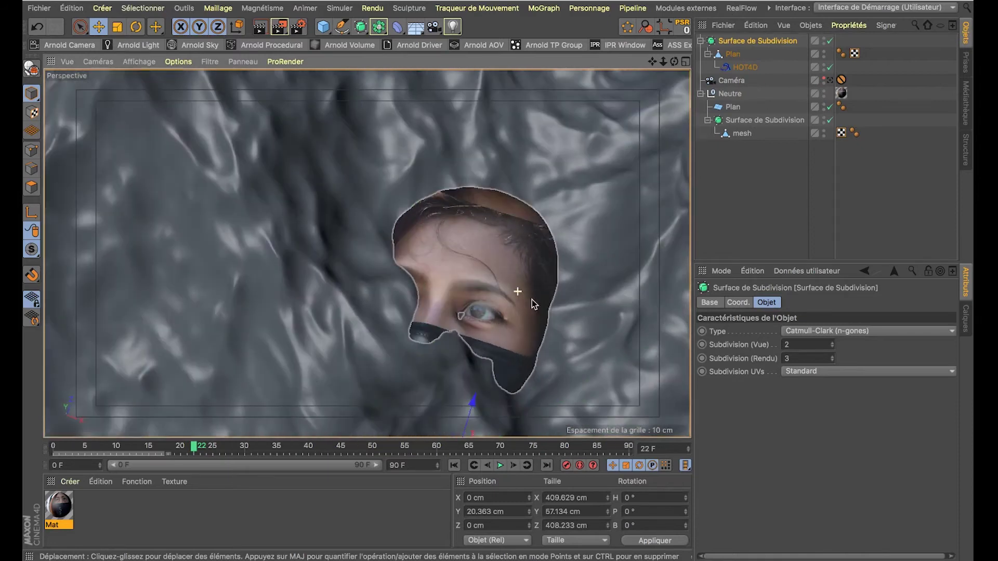
# Step: Set the HOT4D Seed to 12346 and move the ocean surface to about X 32.7, Y 18.5, Z 8.1 cm to uncover the face
pyautogui.click(743, 68)
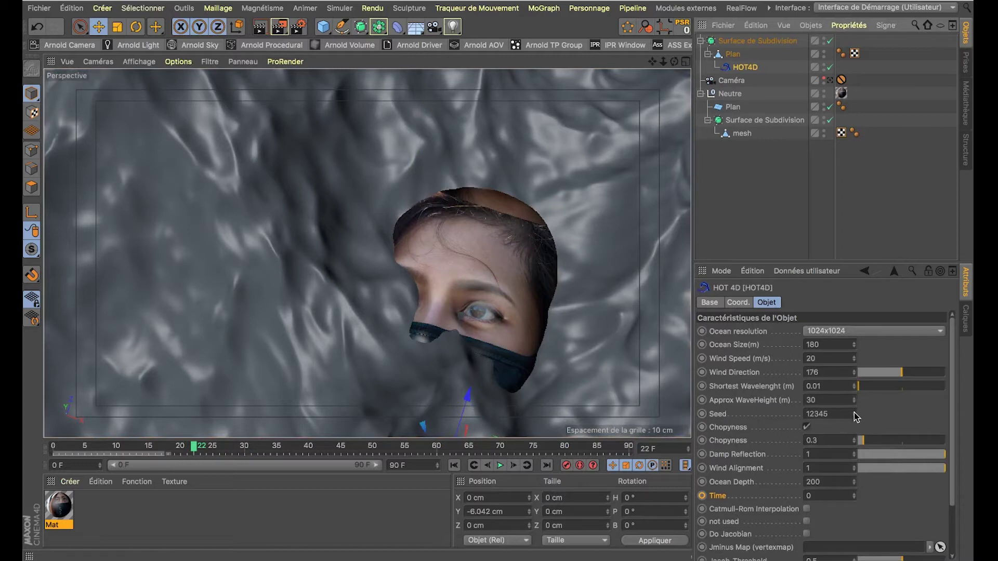
pyautogui.click(855, 413)
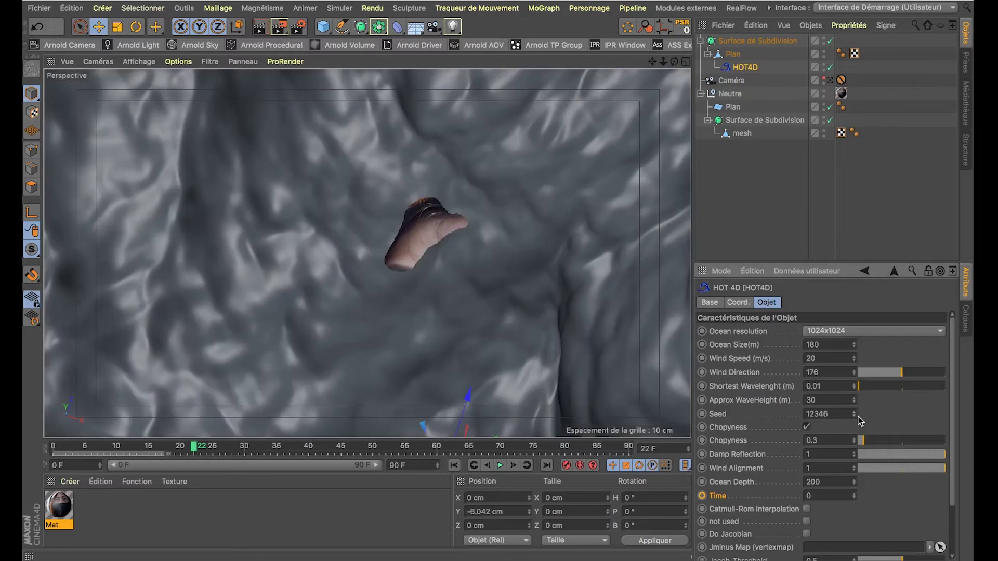
pyautogui.click(739, 44)
pyautogui.moveTo(516, 233); pyautogui.dragTo(503, 258)
pyautogui.keyDown('alt'); pyautogui.moveTo(510, 256); pyautogui.dragTo(469, 285, button='right'); pyautogui.keyUp('alt')
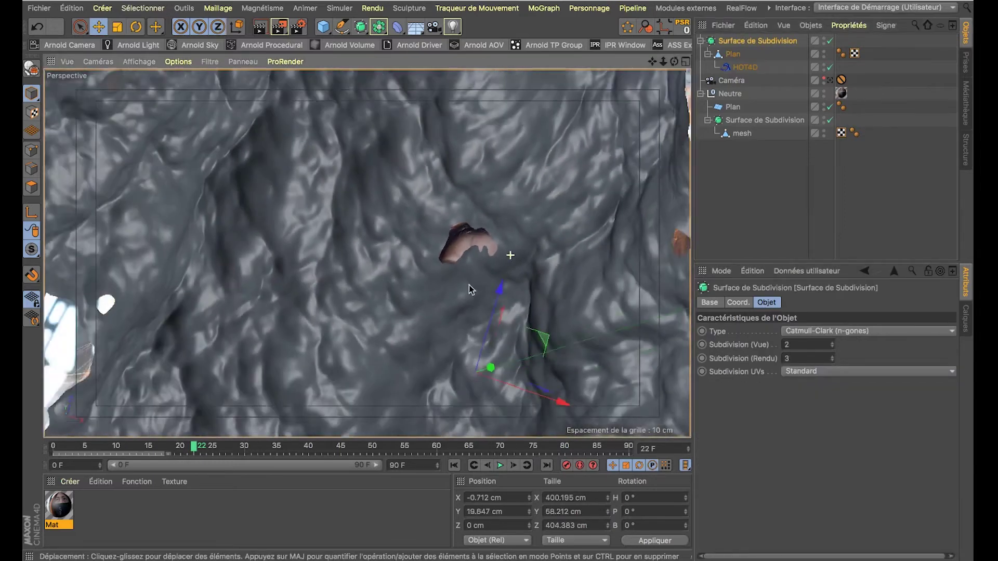
pyautogui.keyDown('alt'); pyautogui.moveTo(469, 285); pyautogui.dragTo(469, 319); pyautogui.keyUp('alt')
pyautogui.moveTo(508, 384); pyautogui.dragTo(530, 397)
pyautogui.keyDown('alt'); pyautogui.moveTo(508, 350); pyautogui.dragTo(494, 385); pyautogui.keyUp('alt')
pyautogui.moveTo(504, 306); pyautogui.dragTo(523, 285)
pyautogui.moveTo(525, 337); pyautogui.dragTo(605, 374)
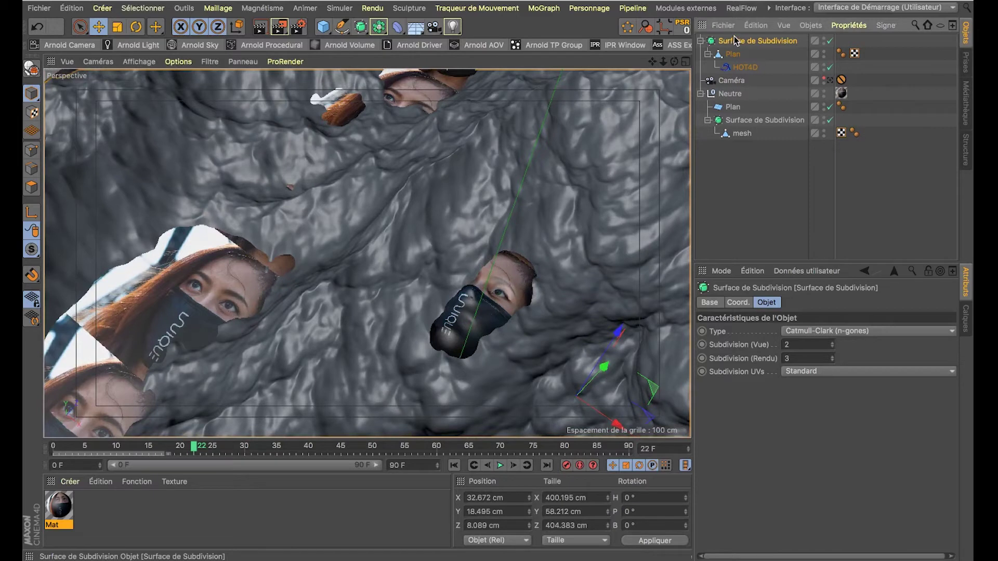
# Step: Duplicate the ocean's subdivision surface and rotate the copy to a bank of about -66.5°
pyautogui.hotkey('ctrl', 'c')
pyautogui.hotkey('ctrl', 'v')
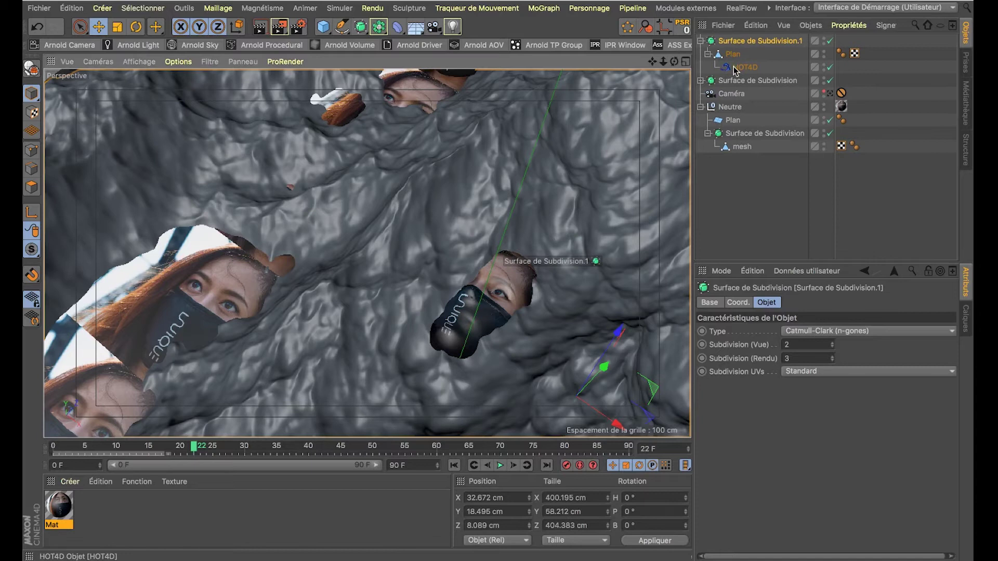
pyautogui.press('r')
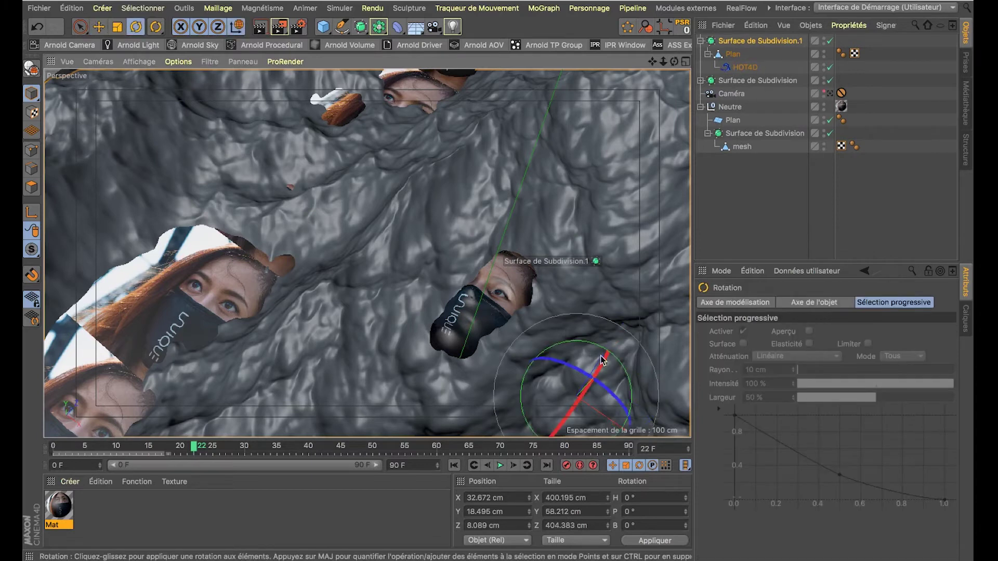
pyautogui.moveTo(604, 390); pyautogui.dragTo(533, 344)
pyautogui.press('e')
pyautogui.press('r')
pyautogui.keyDown('alt'); pyautogui.moveTo(422, 305); pyautogui.dragTo(512, 285); pyautogui.keyUp('alt')
# Step: Move the rotated ocean copy to about X 17.5, Y 15.3 cm beside the face, and view the scene through the camera with nothing selected
pyautogui.press('e')
pyautogui.moveTo(498, 324); pyautogui.dragTo(466, 303)
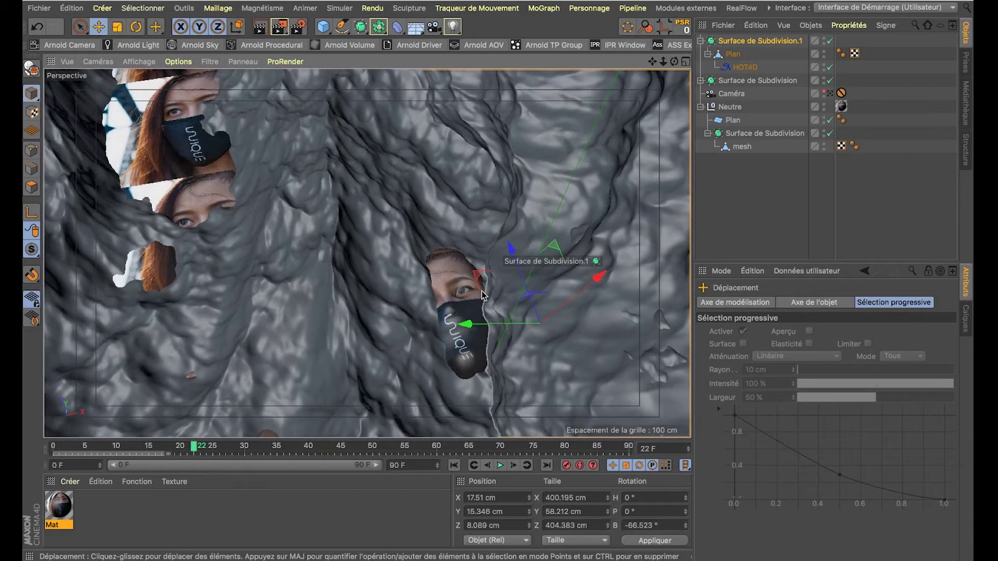
pyautogui.scroll(2, 482, 295)
pyautogui.scroll(2, 493, 293)
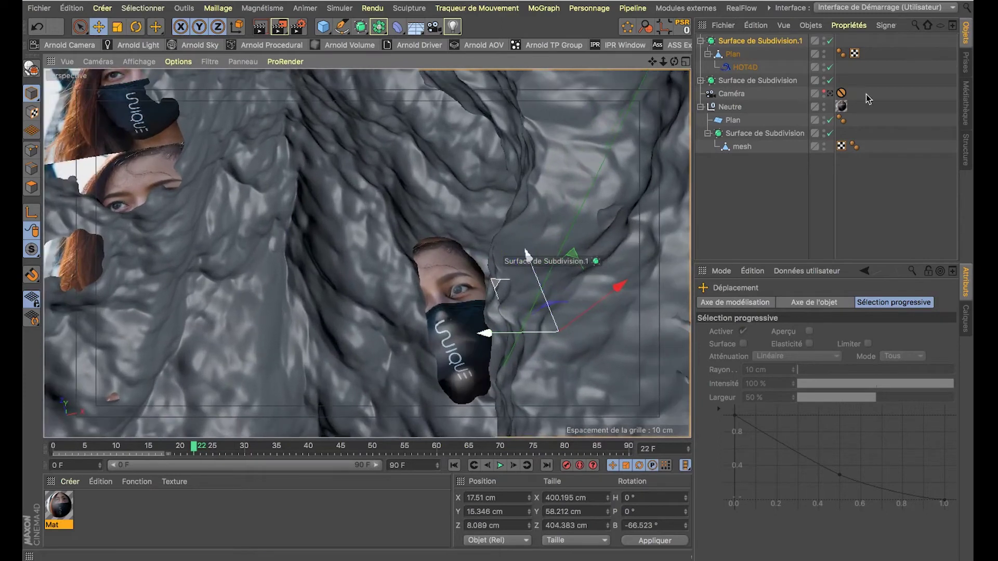
pyautogui.click(830, 94)
pyautogui.click(788, 213)
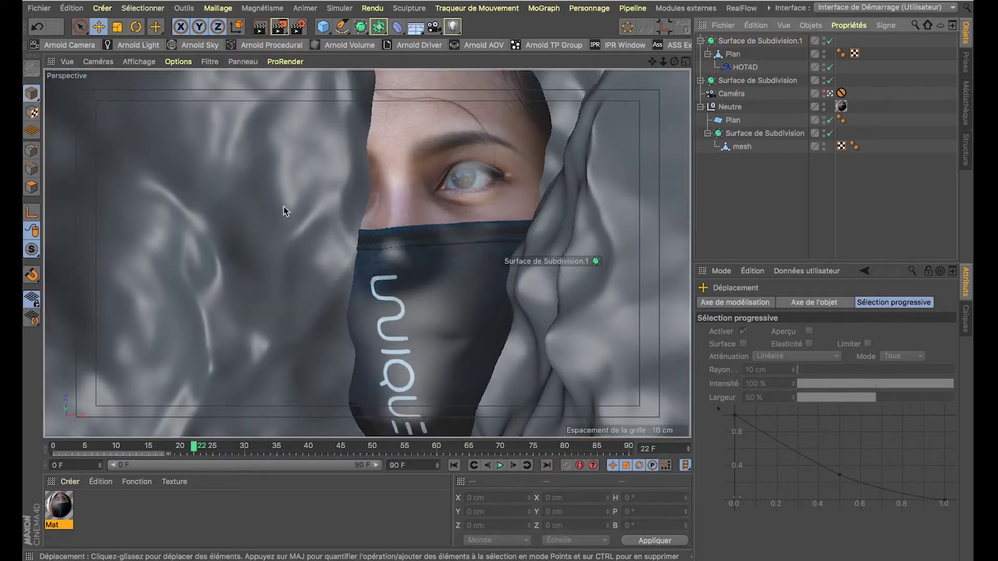
# Step: Create a new material, apply it to both ocean subdivision surfaces and collapse their hierarchies
pyautogui.doubleClick(156, 501)
pyautogui.moveTo(55, 510); pyautogui.dragTo(841, 80)
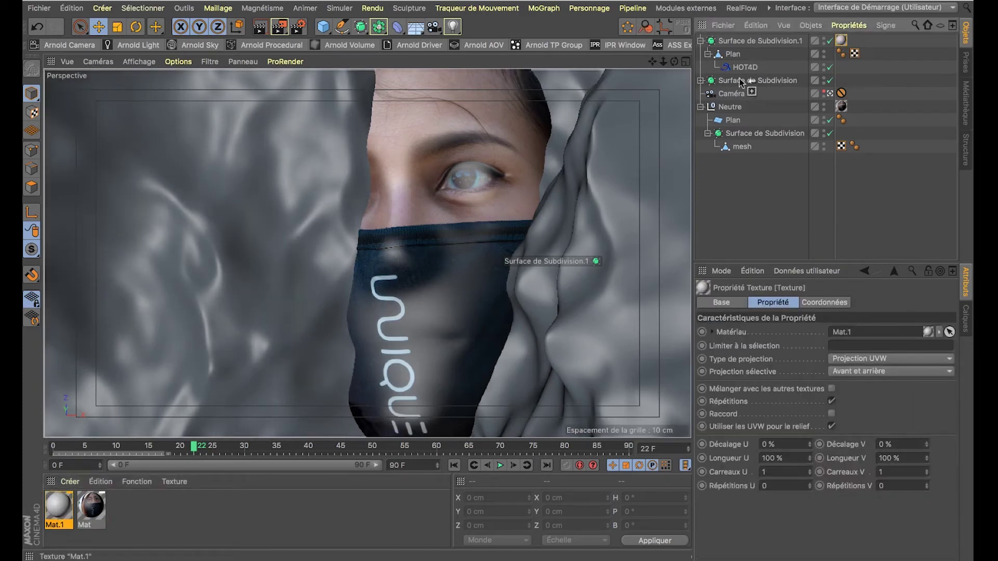
pyautogui.click(701, 81)
pyautogui.click(701, 42)
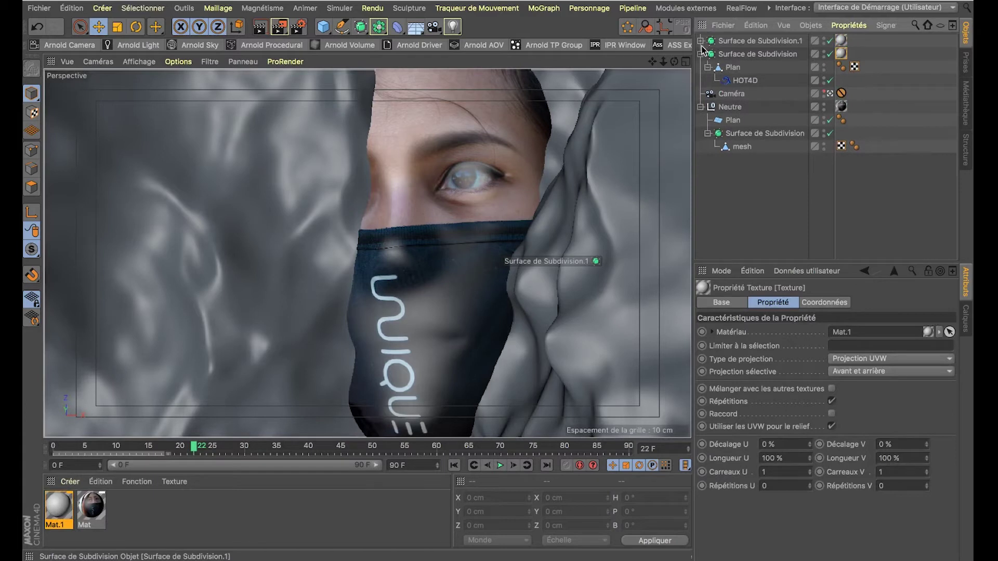
pyautogui.click(700, 54)
pyautogui.click(700, 54)
pyautogui.click(701, 41)
pyautogui.click(701, 42)
pyautogui.click(700, 54)
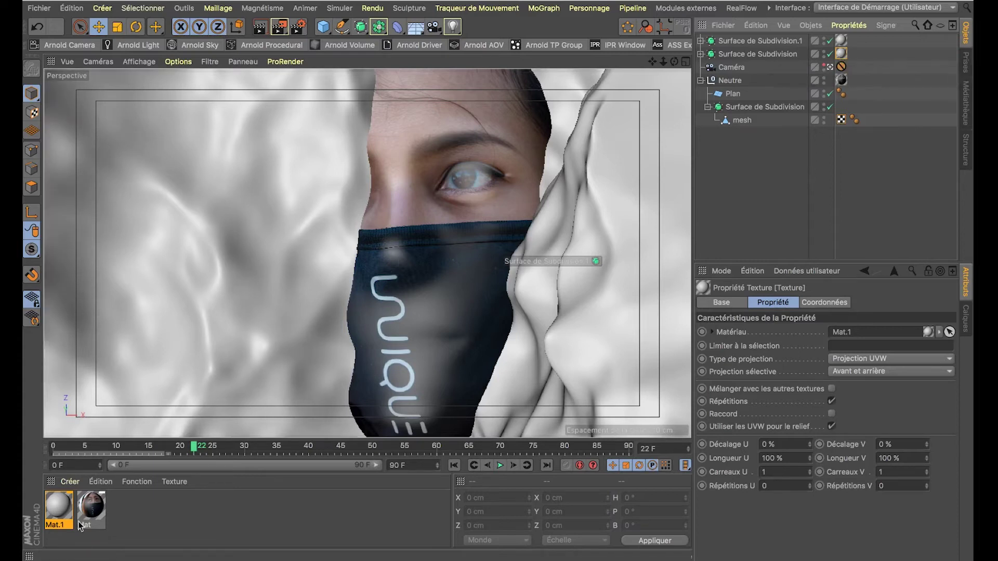
# Step: Open Mat.1 for editing and enable its Transparence channel
pyautogui.doubleClick(58, 507)
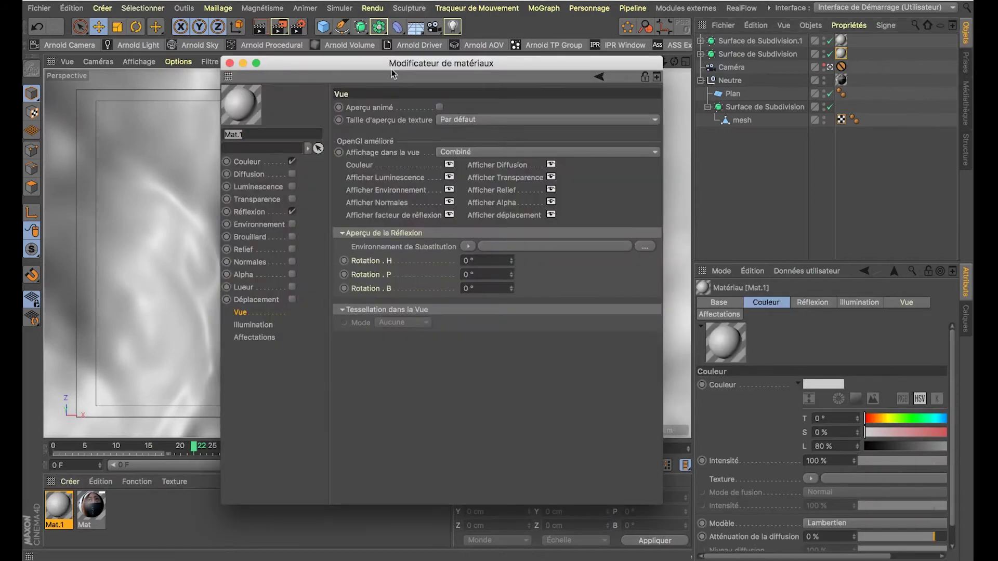
pyautogui.moveTo(392, 73); pyautogui.dragTo(689, 49)
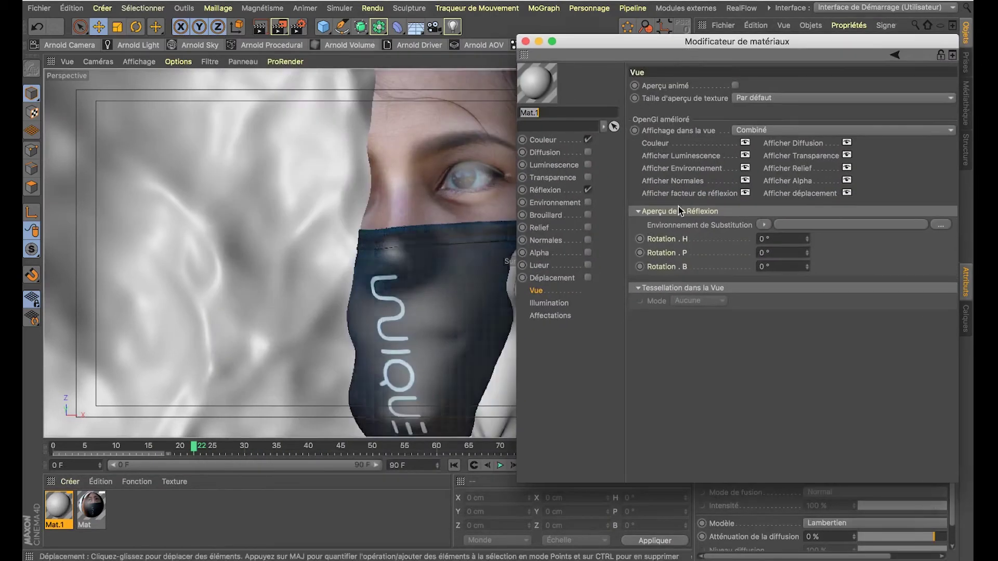
pyautogui.click(557, 191)
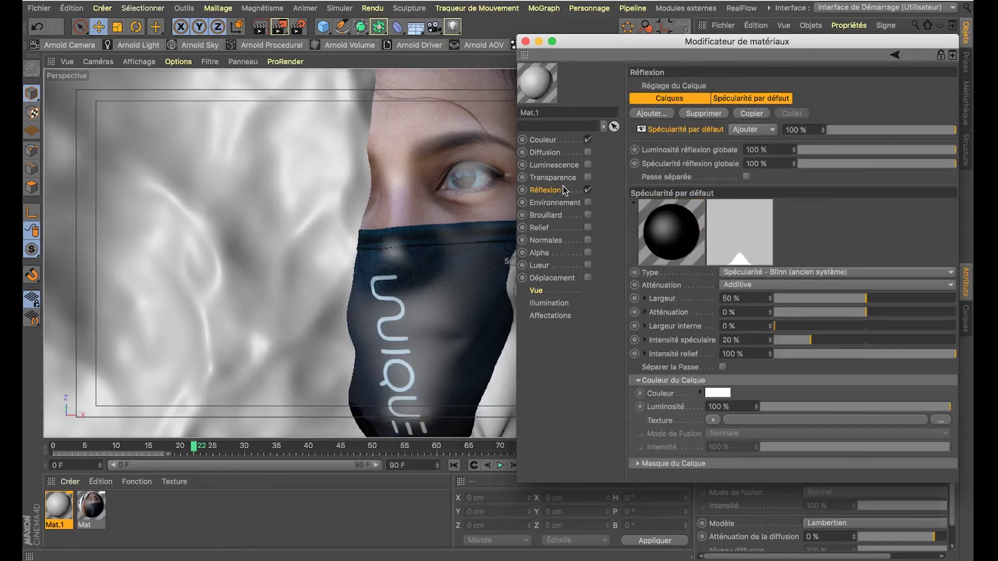
pyautogui.click(575, 181)
pyautogui.click(588, 178)
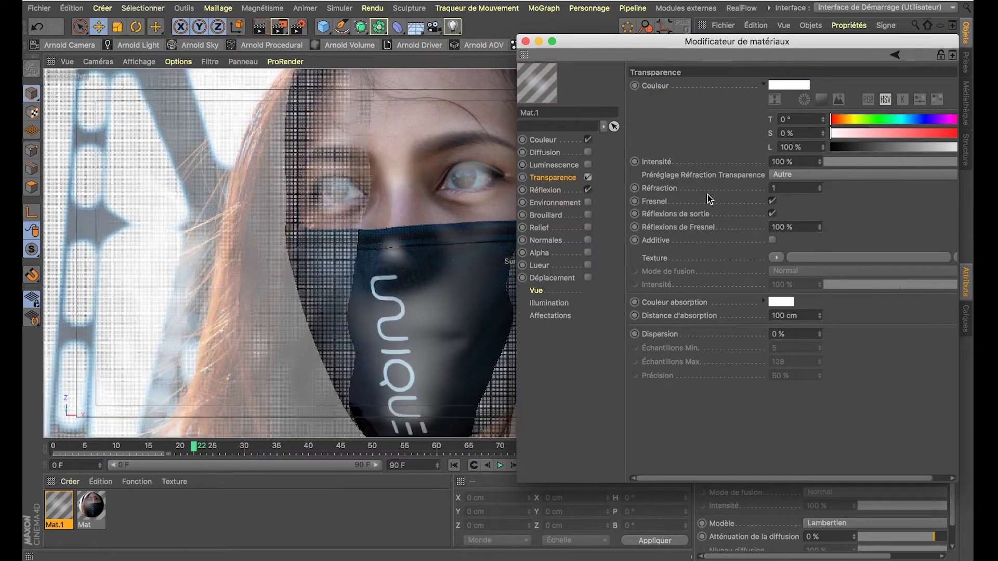
pyautogui.moveTo(705, 43); pyautogui.dragTo(673, 44)
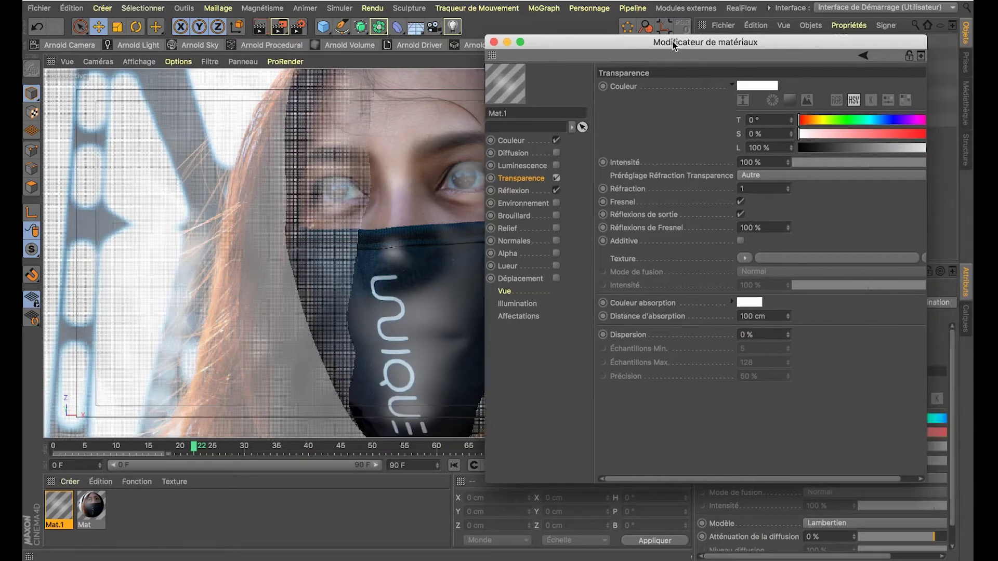
# Step: Set the transparency's refraction preset to Eau after trying Verre
pyautogui.click(753, 179)
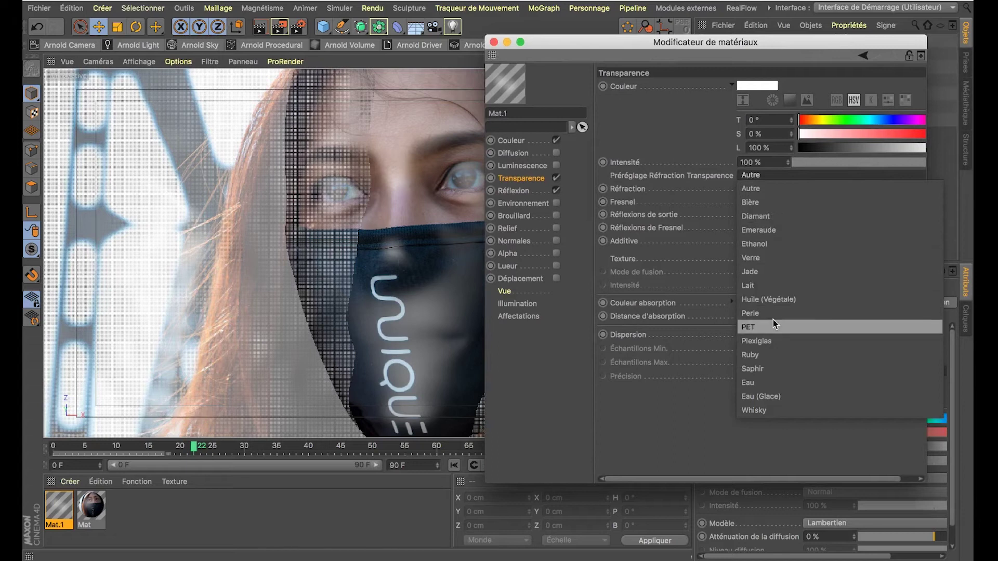
pyautogui.click(769, 259)
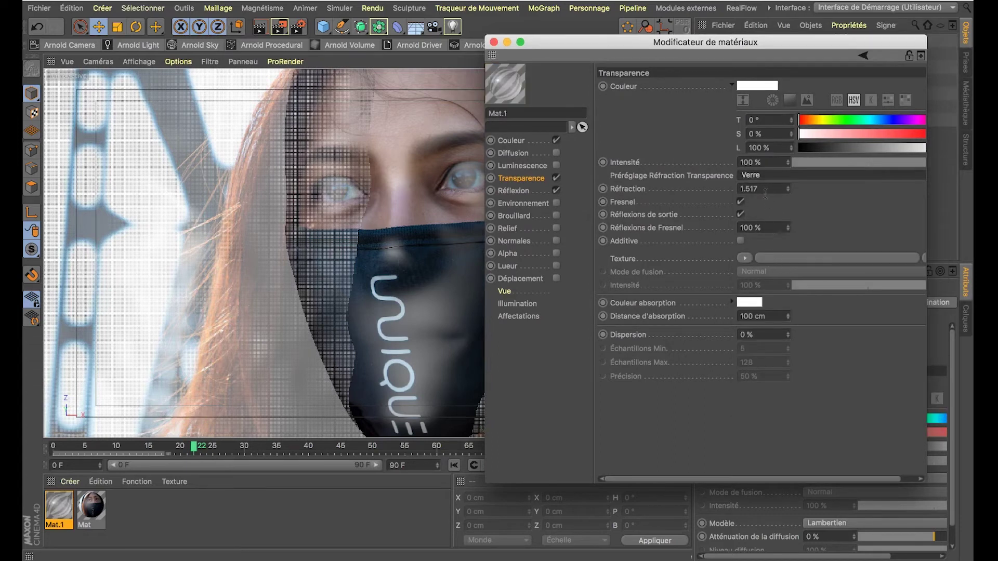
pyautogui.click(771, 177)
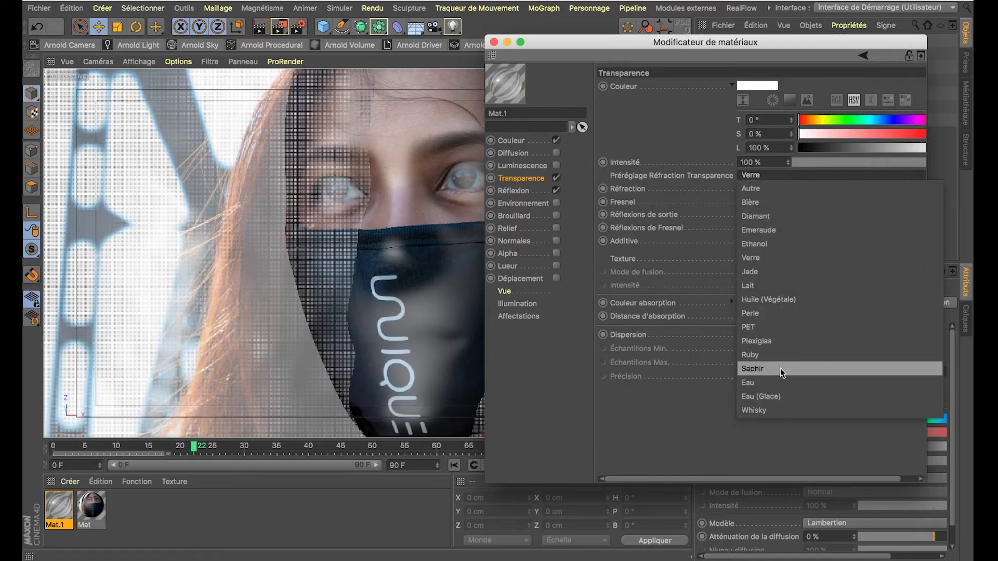
pyautogui.click(781, 383)
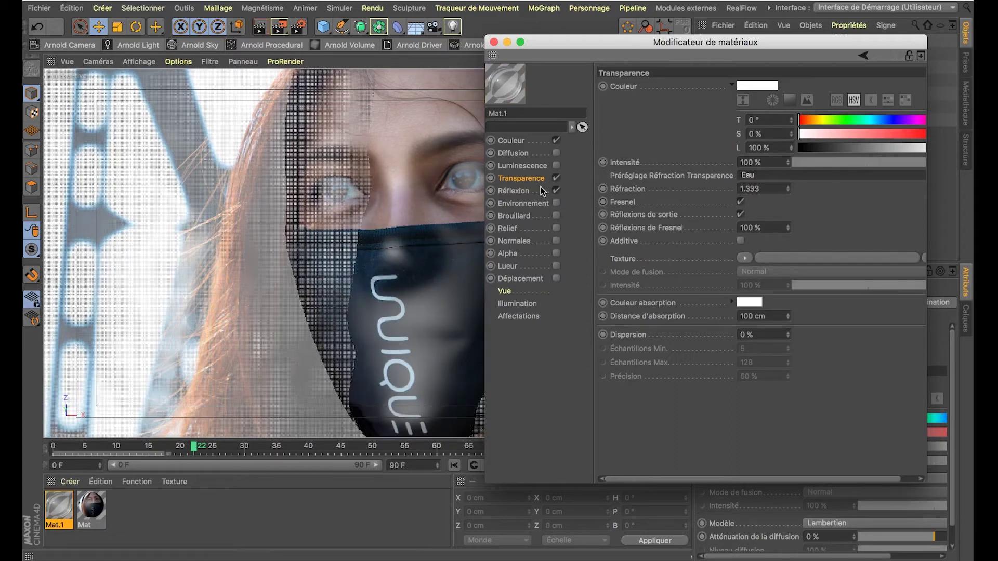
# Step: Add a Beckmann layer to the Réflexion channel of Mat.1
pyautogui.click(511, 141)
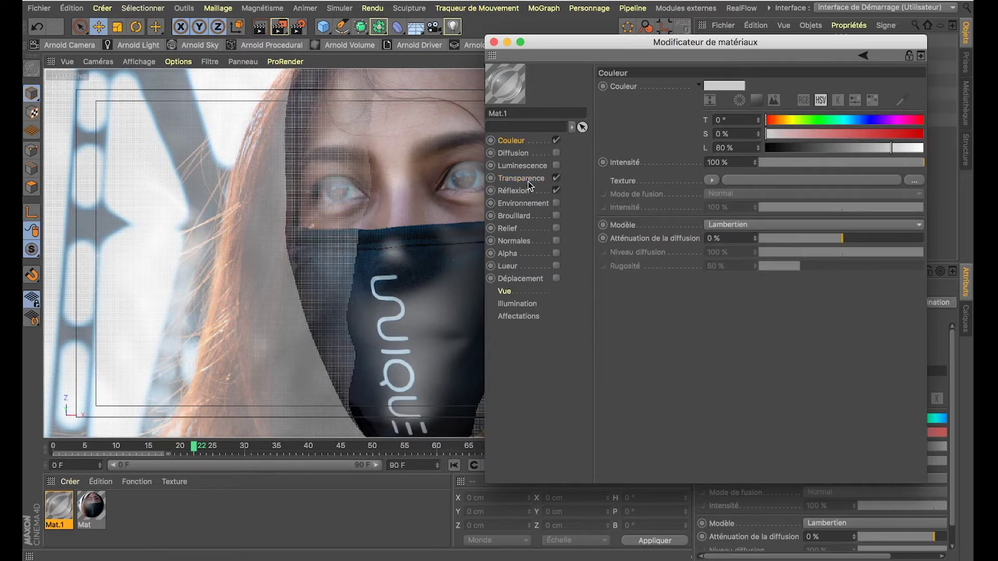
pyautogui.click(514, 190)
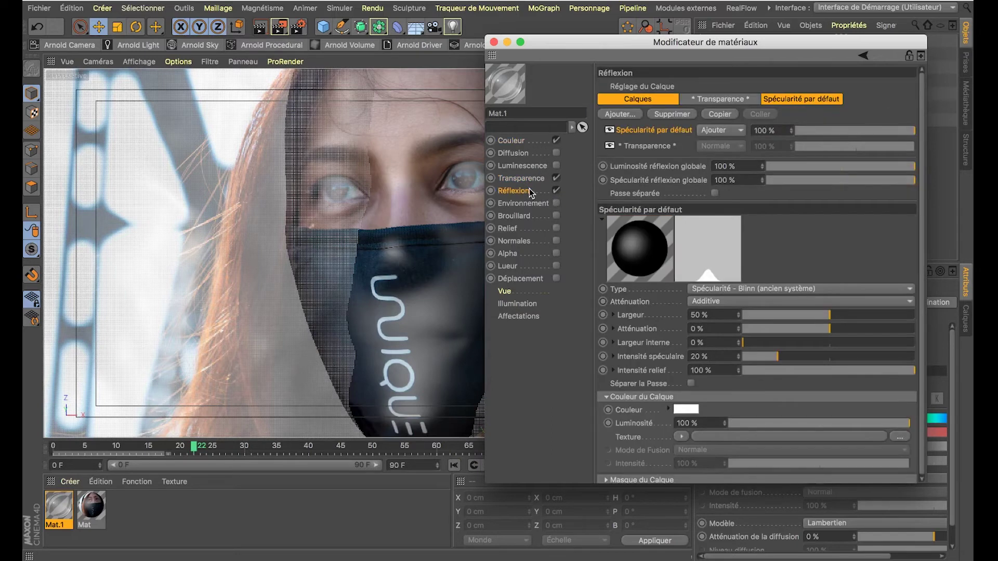
pyautogui.click(627, 118)
pyautogui.click(657, 119)
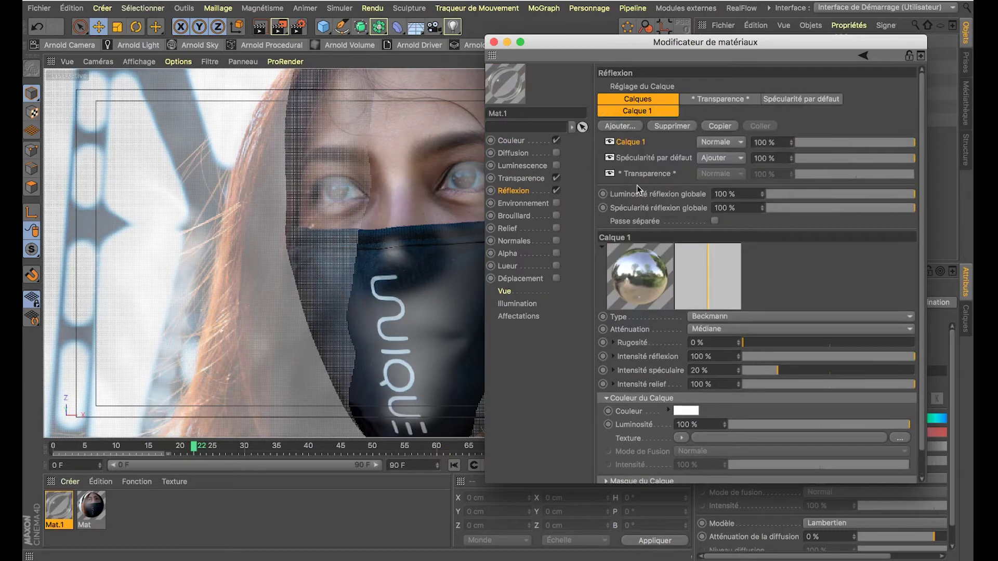
# Step: Set the new reflection layer's Atténuation to Additive and its blending mode to Ajouter
pyautogui.click(732, 315)
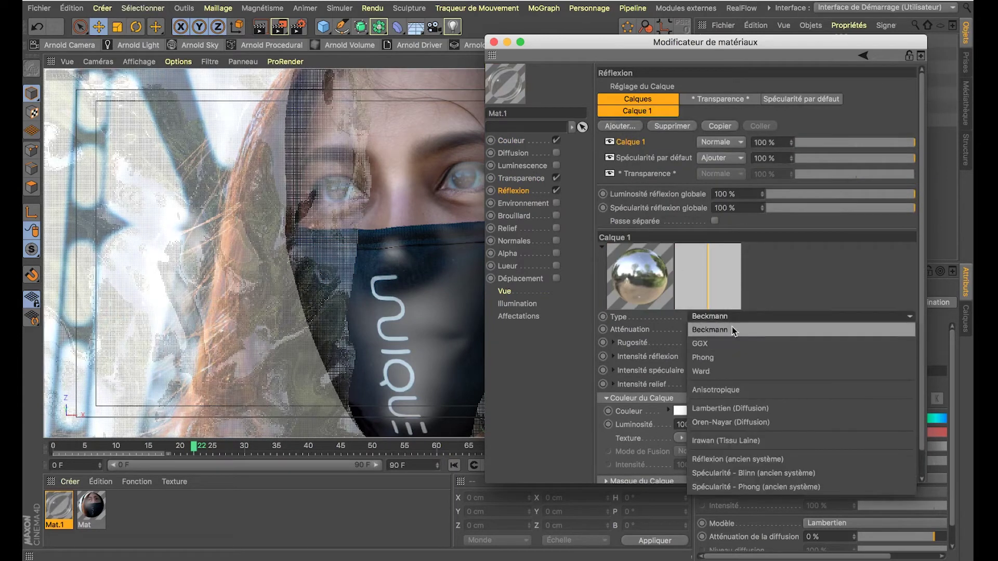
pyautogui.click(733, 317)
pyautogui.click(730, 329)
pyautogui.click(727, 370)
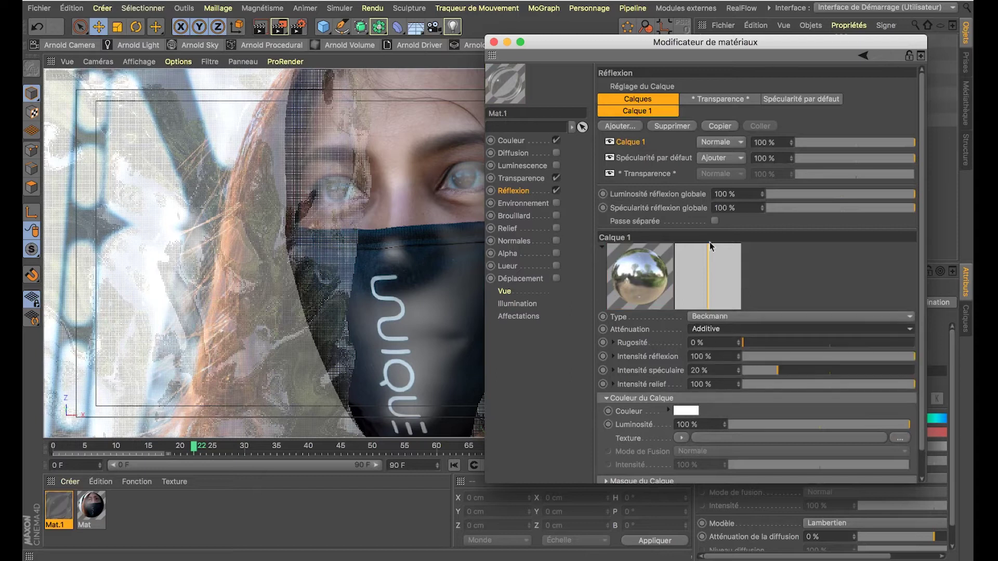
pyautogui.click(720, 142)
pyautogui.click(718, 171)
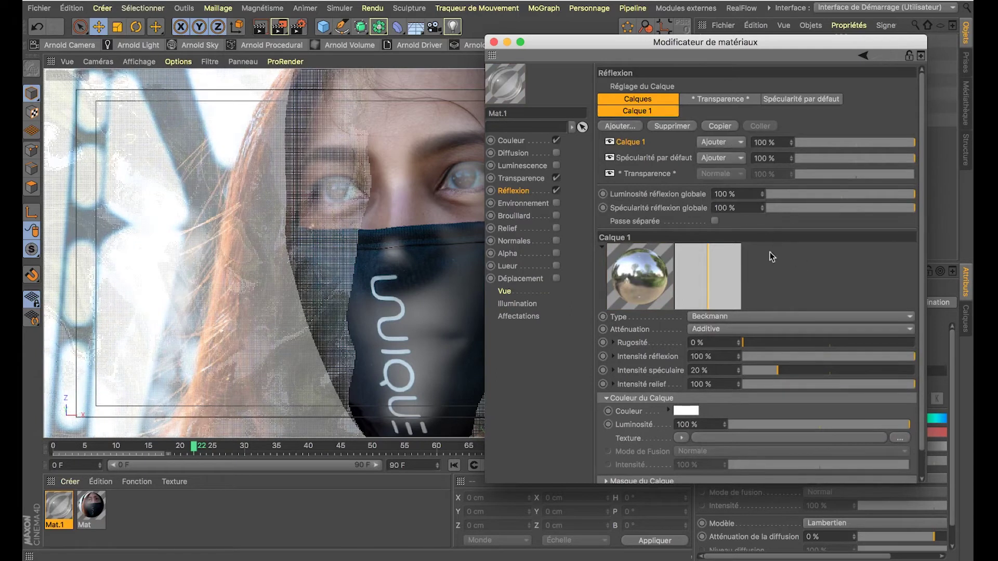
# Step: Leave the scene camera's view and add an area light (Surfacique) to the scene
pyautogui.moveTo(532, 49); pyautogui.dragTo(571, 287)
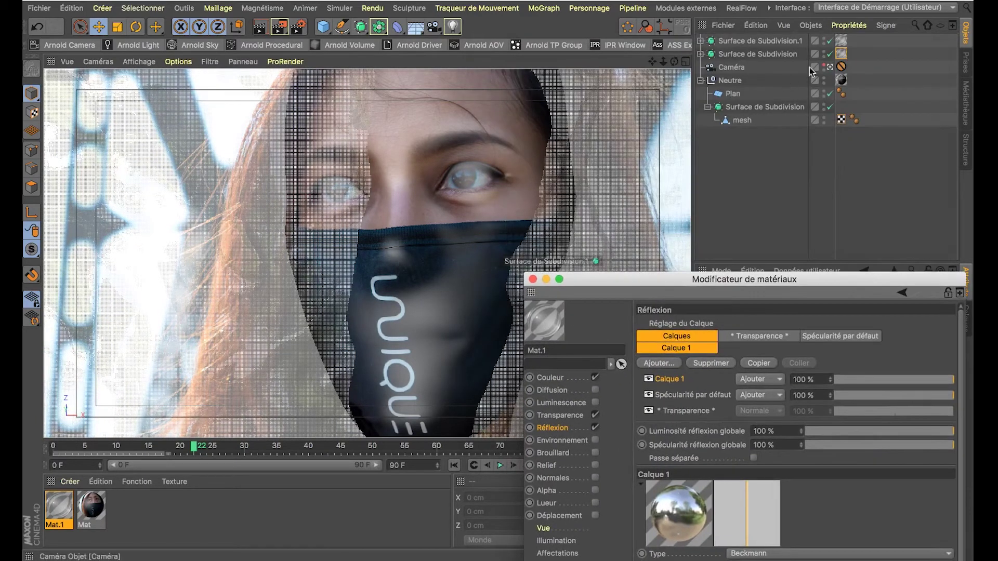
pyautogui.click(830, 68)
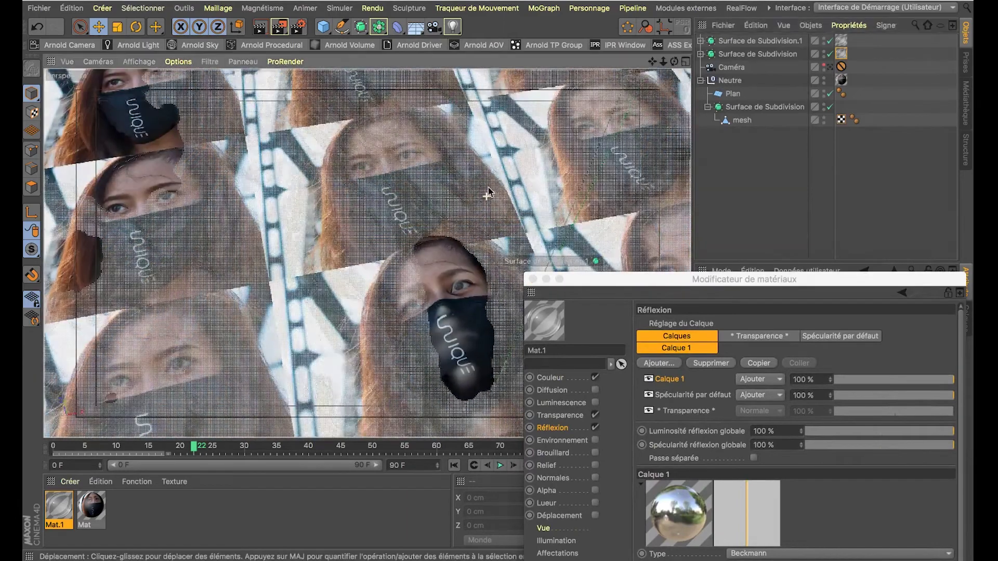
pyautogui.scroll(-5, 501, 169)
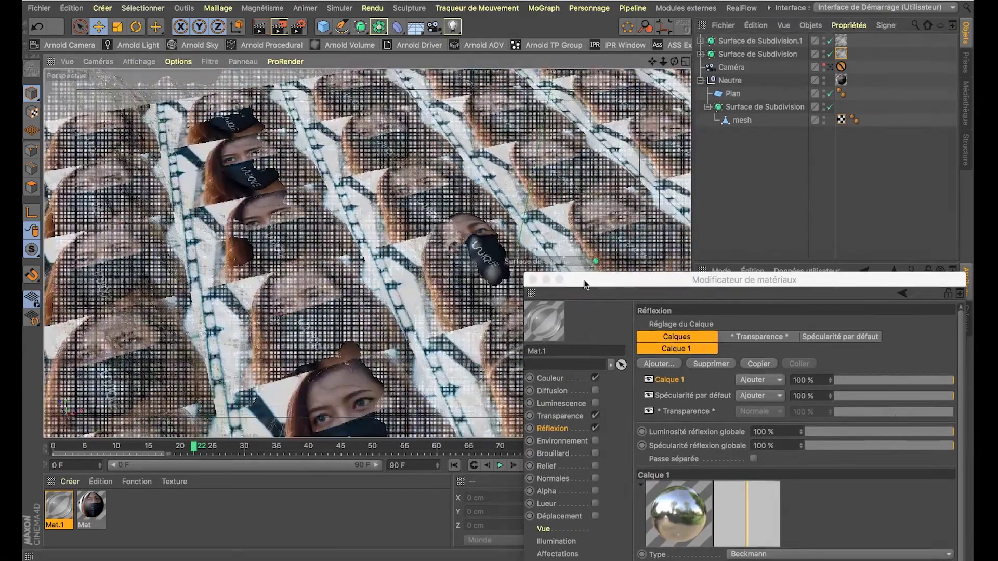
pyautogui.moveTo(587, 282); pyautogui.dragTo(568, 475)
pyautogui.keyDown('alt'); pyautogui.moveTo(531, 248); pyautogui.dragTo(401, 306, button='middle'); pyautogui.keyUp('alt')
pyautogui.click(453, 27)
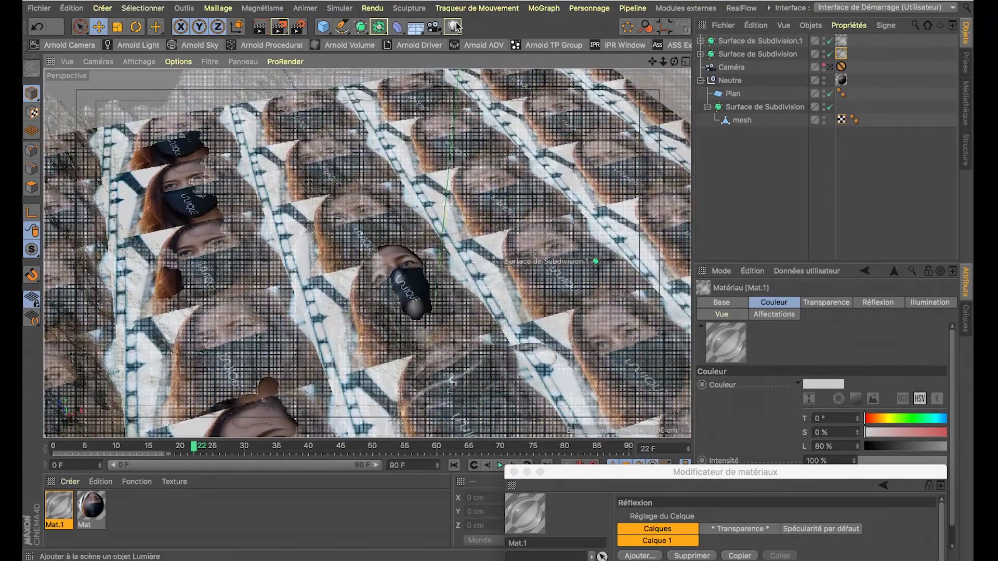
pyautogui.click(624, 68)
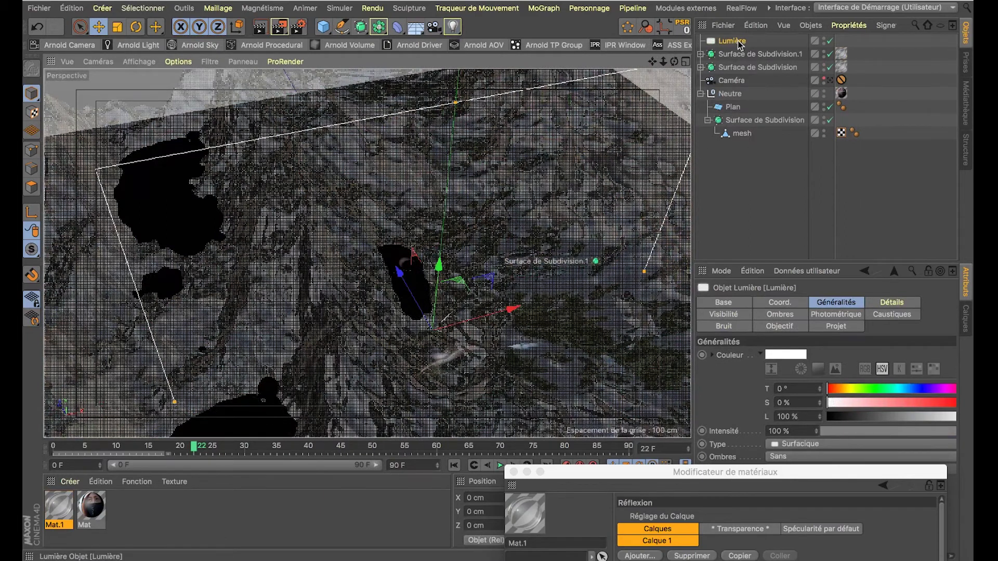
# Step: Give the light a Cible property and set the mesh object as its target
pyautogui.rightClick(731, 41)
pyautogui.moveTo(760, 16)
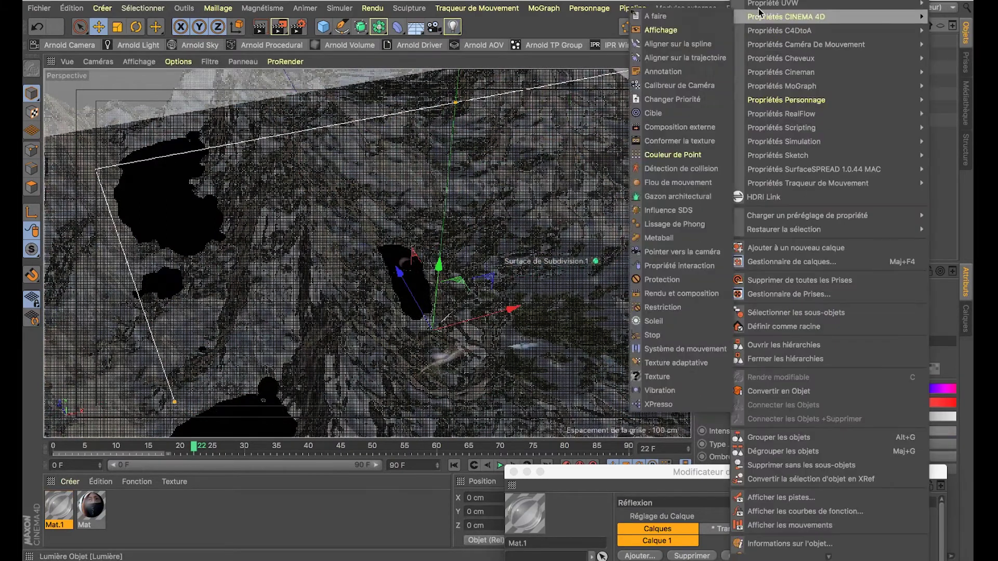
pyautogui.click(682, 113)
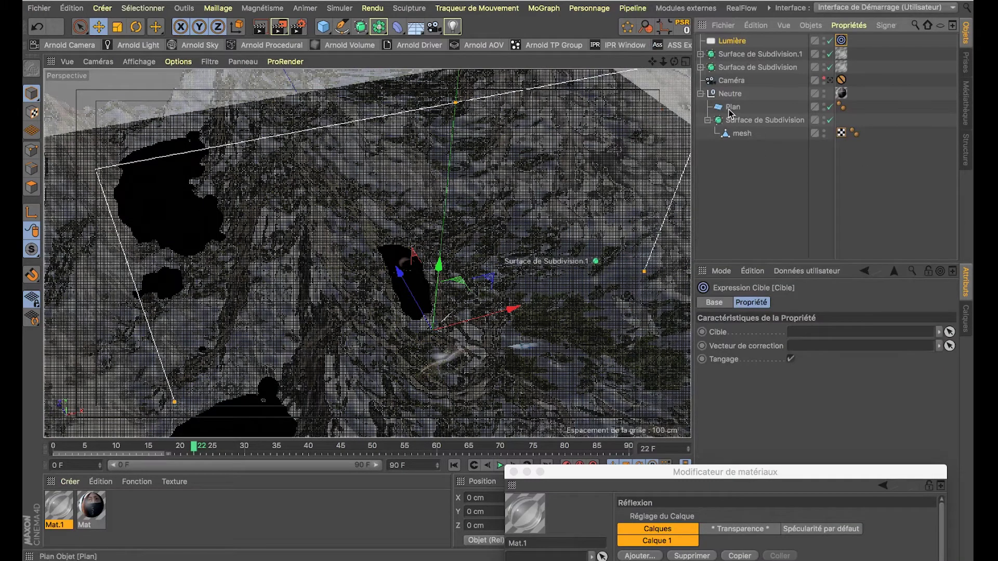
pyautogui.moveTo(743, 134); pyautogui.dragTo(812, 335)
# Step: Scale the area light down and move it to about X -57, Y 31, Z 47 cm
pyautogui.click(736, 42)
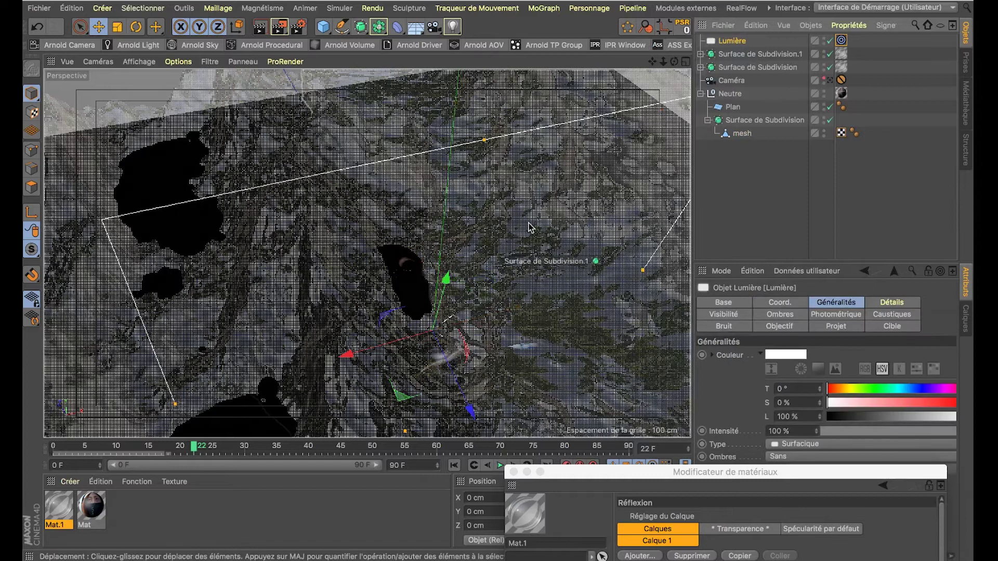
pyautogui.press('t')
pyautogui.moveTo(581, 183); pyautogui.dragTo(411, 166)
pyautogui.press('e')
pyautogui.moveTo(319, 200); pyautogui.dragTo(222, 267)
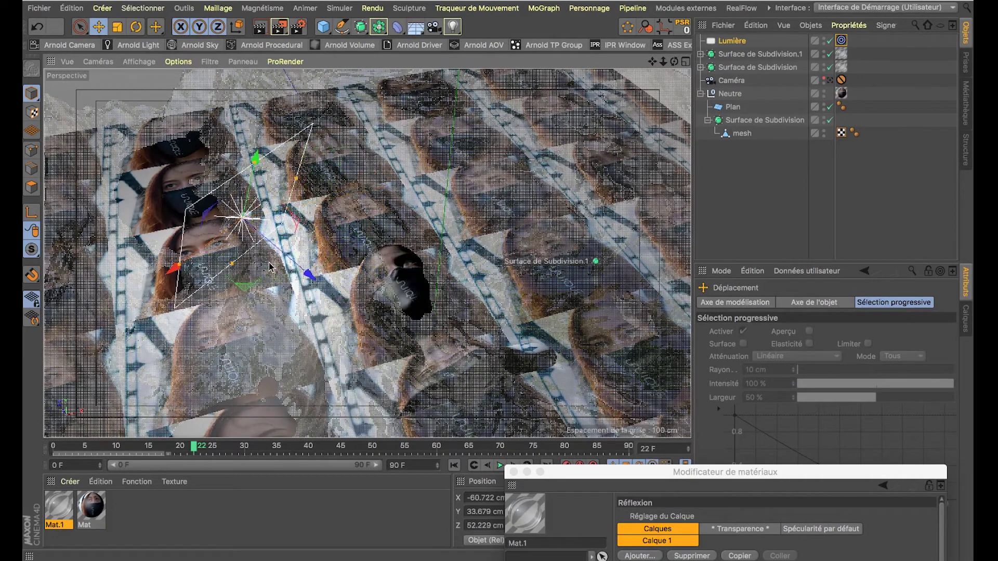
pyautogui.moveTo(278, 252); pyautogui.dragTo(295, 264)
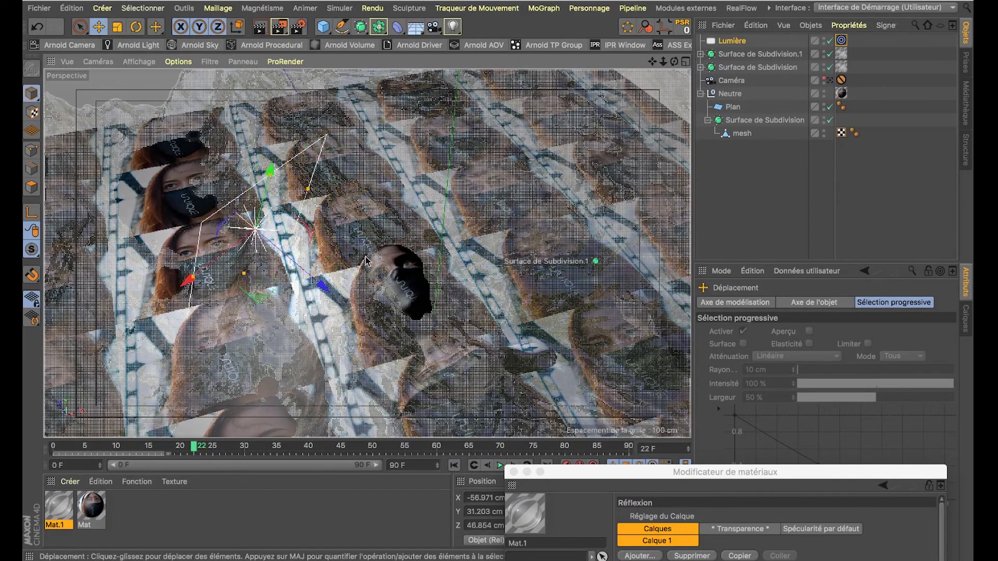
# Step: Duplicate the light twice, placing the copies at about X 64, Y 29, Z 53 cm and X 26, Y 38, Z -49 cm
pyautogui.keyDown('alt'); pyautogui.moveTo(325, 230); pyautogui.dragTo(546, 153); pyautogui.keyUp('alt')
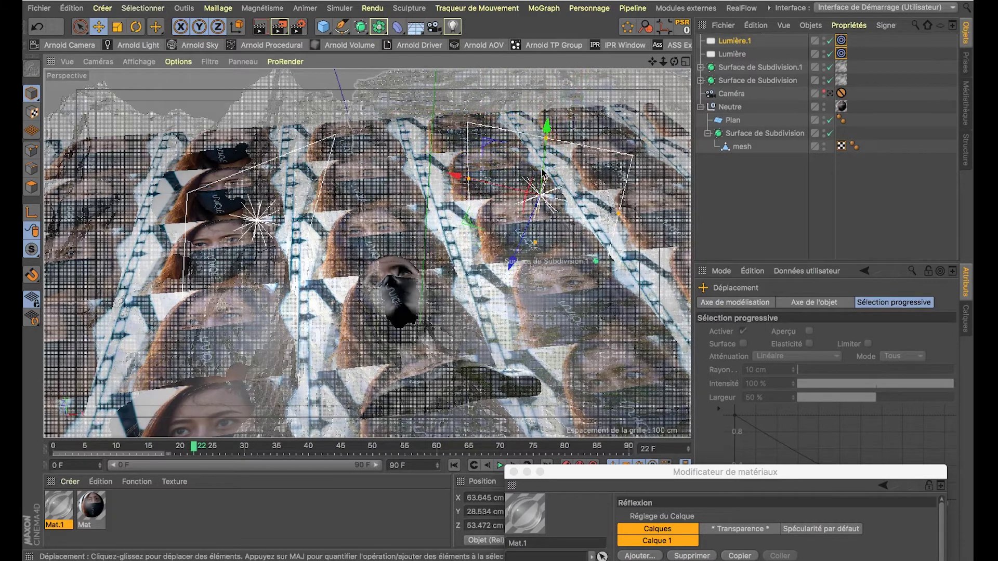
pyautogui.keyDown('ctrl'); pyautogui.moveTo(539, 193); pyautogui.dragTo(433, 382); pyautogui.keyUp('ctrl')
pyautogui.moveTo(489, 339); pyautogui.dragTo(474, 264)
pyautogui.keyDown('alt'); pyautogui.moveTo(484, 330); pyautogui.dragTo(541, 343); pyautogui.keyUp('alt')
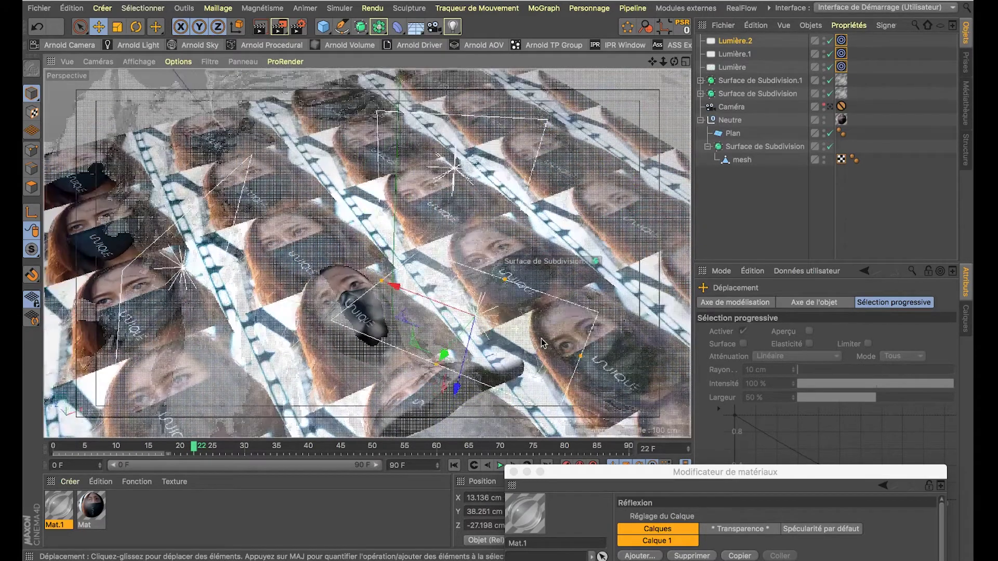
pyautogui.keyDown('alt'); pyautogui.moveTo(521, 255); pyautogui.dragTo(528, 235); pyautogui.keyUp('alt')
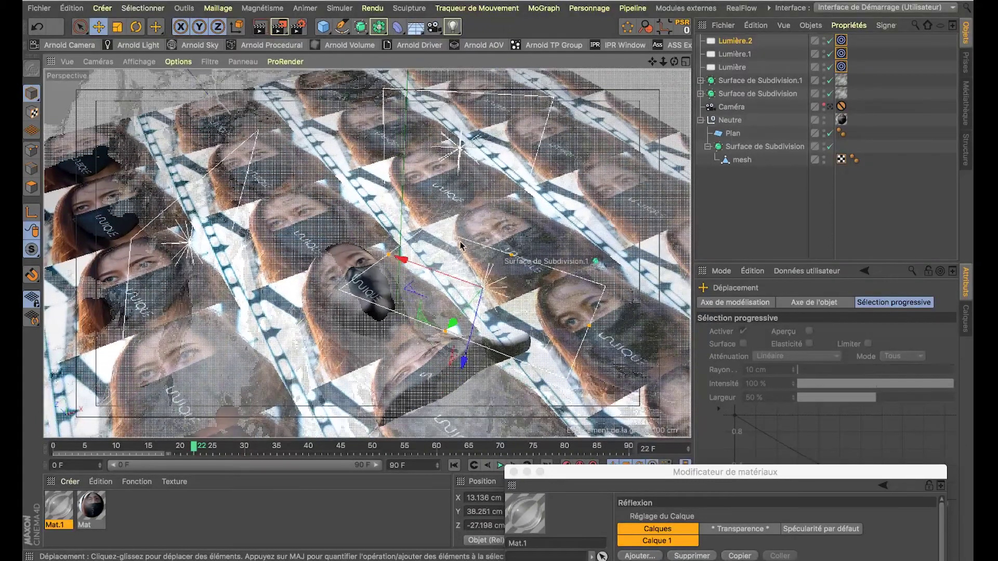
pyautogui.moveTo(425, 276); pyautogui.dragTo(509, 312)
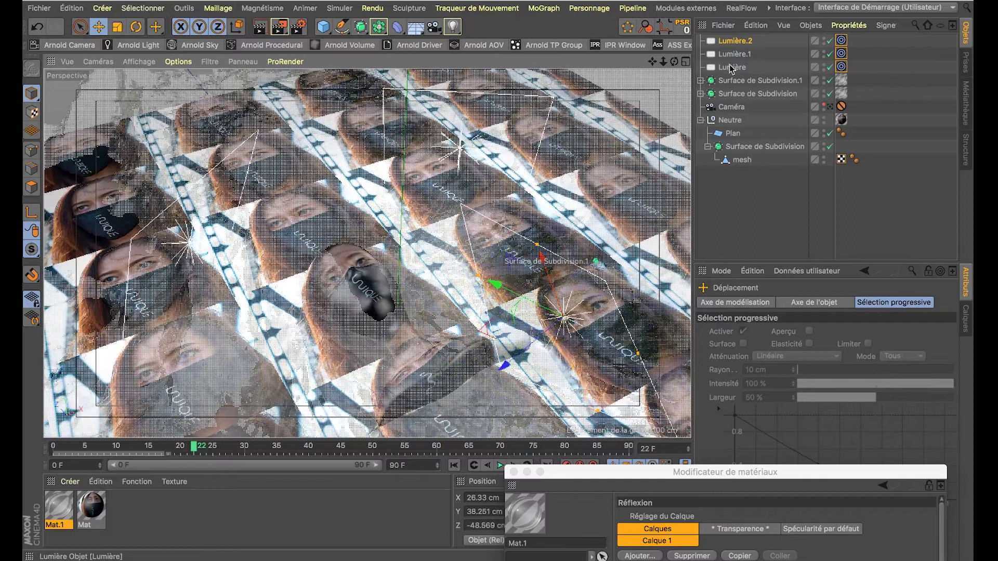
# Step: Set the original light's colour to a pale orange with hue 31° and saturation 31 %
pyautogui.click(732, 67)
pyautogui.click(774, 356)
pyautogui.click(756, 367)
pyautogui.moveTo(756, 355); pyautogui.dragTo(778, 367)
pyautogui.click(799, 402)
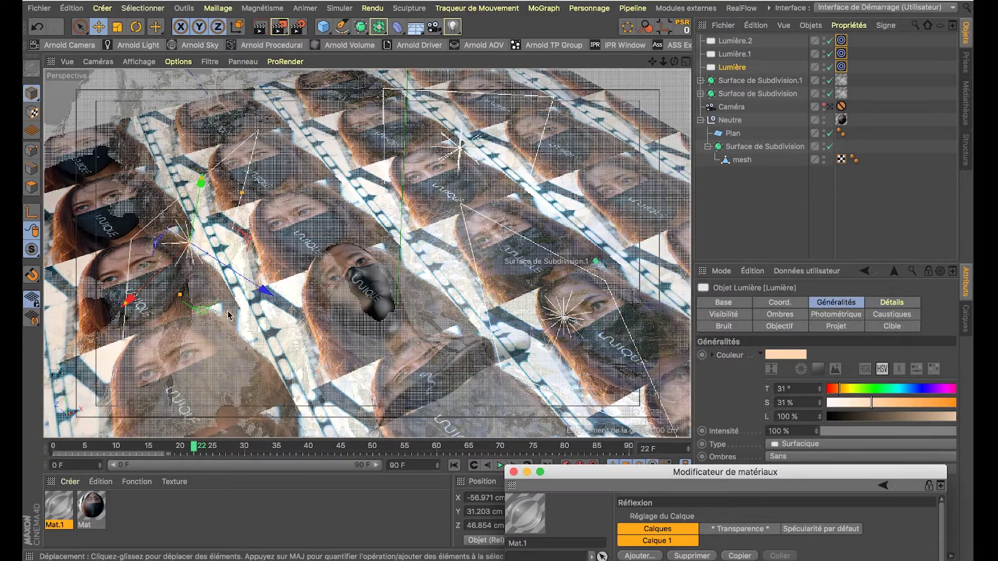
# Step: Deselect the light and return to the scene camera's view
pyautogui.keyDown('alt'); pyautogui.moveTo(307, 331); pyautogui.dragTo(309, 287); pyautogui.keyUp('alt')
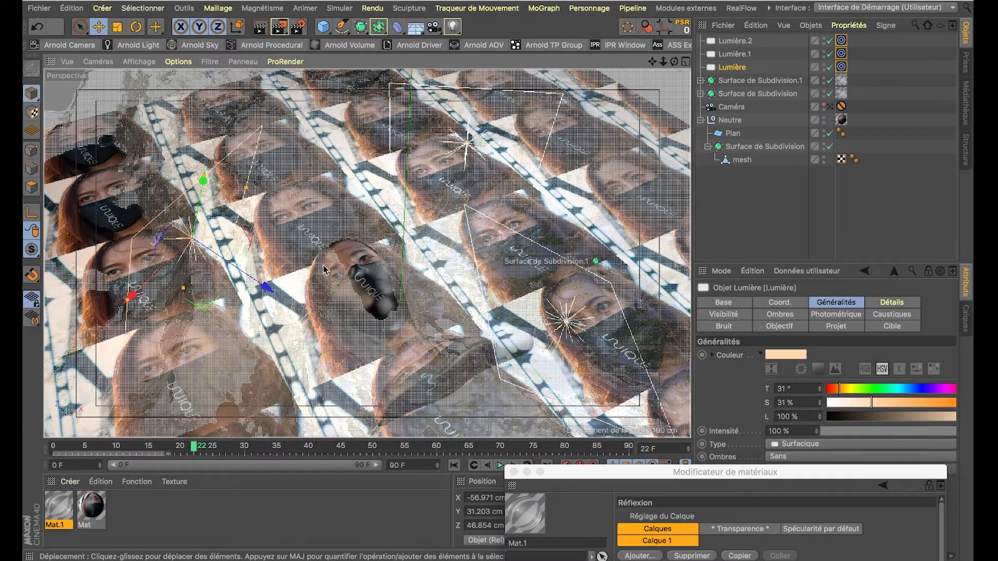
pyautogui.moveTo(318, 258)
pyautogui.keyDown('alt'); pyautogui.mouseDown()
pyautogui.moveTo(307, 223)
pyautogui.moveTo(322, 255)
pyautogui.mouseUp(); pyautogui.keyUp('alt')
pyautogui.click(754, 218)
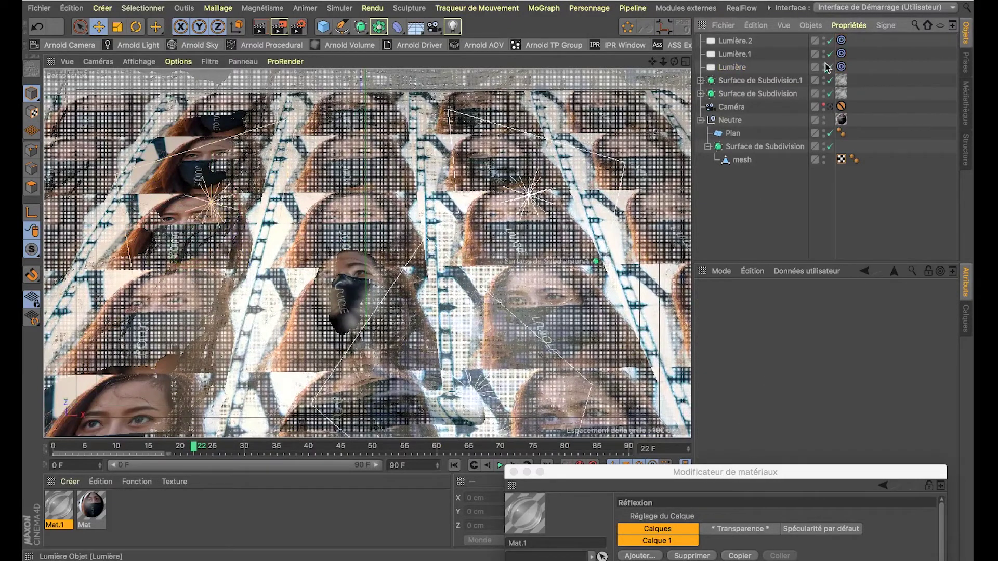
pyautogui.click(830, 107)
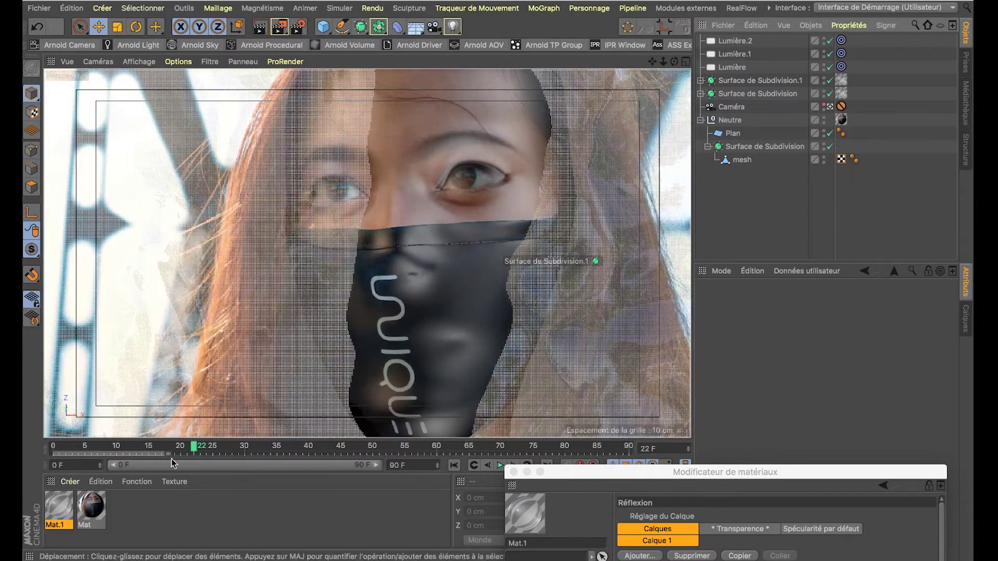
# Step: Open the Mat material for editing and show its Réflexion channel after checking Couleur
pyautogui.click(91, 512)
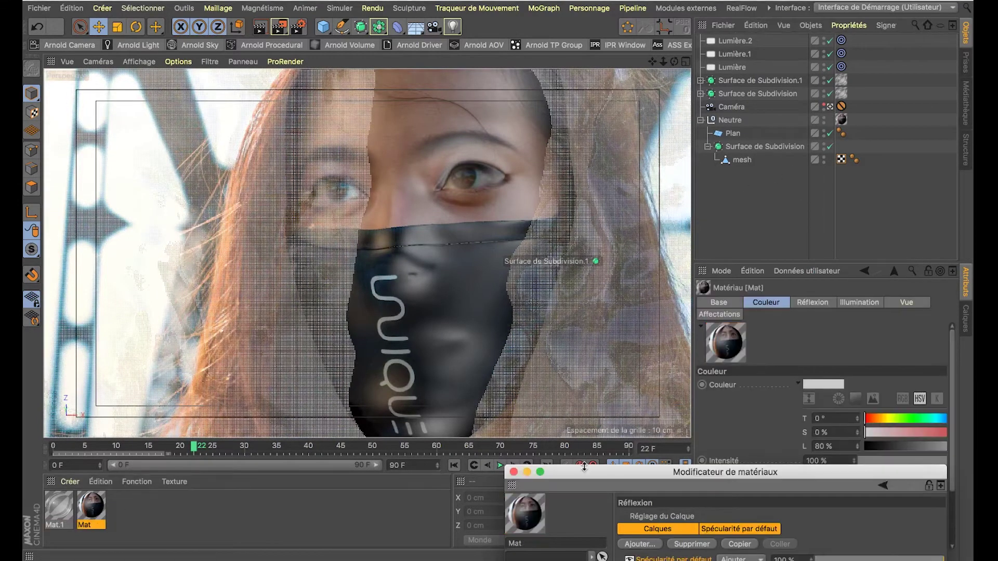
pyautogui.moveTo(602, 476); pyautogui.dragTo(583, 65)
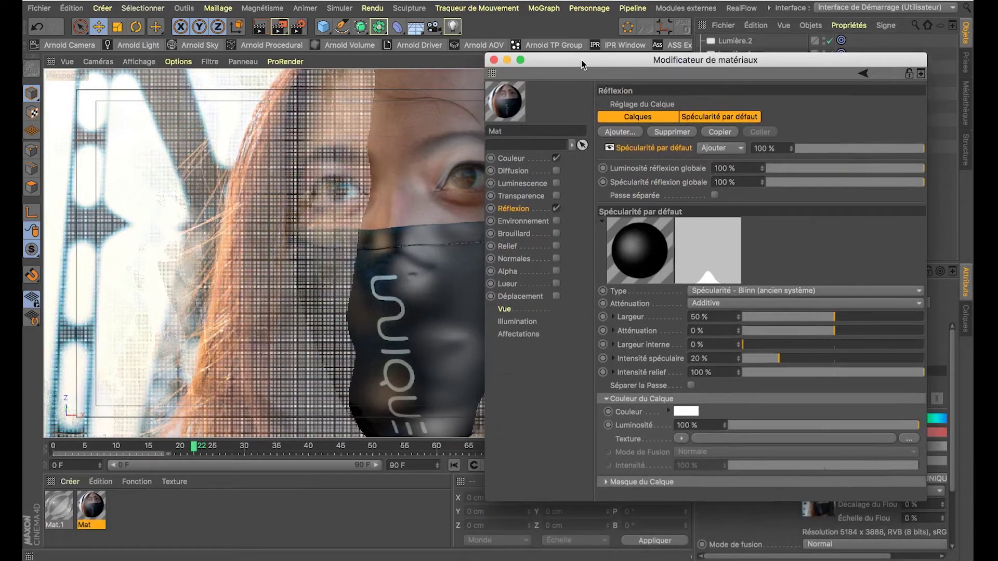
pyautogui.click(512, 159)
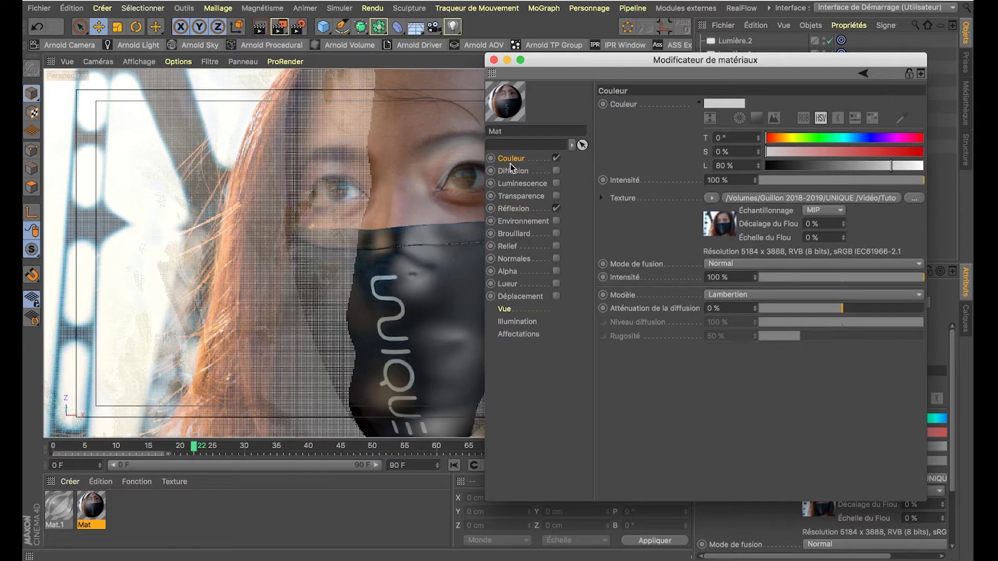
pyautogui.click(522, 208)
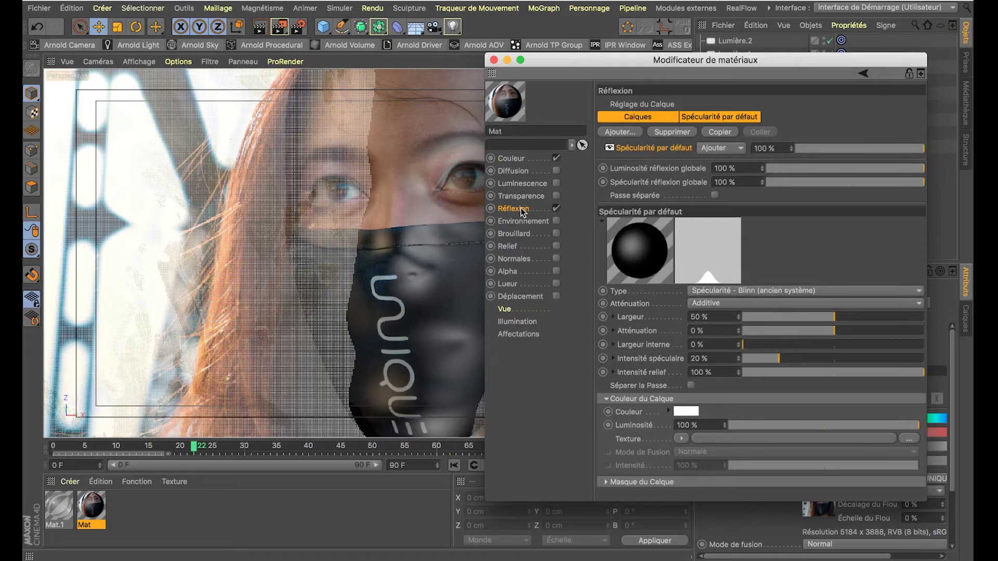
# Step: Switch to Photoshop and compare the portrait with and without Noir et blanc 1, Luminosité/Contraste 1 and Calque 1
pyautogui.press('super+Tab')
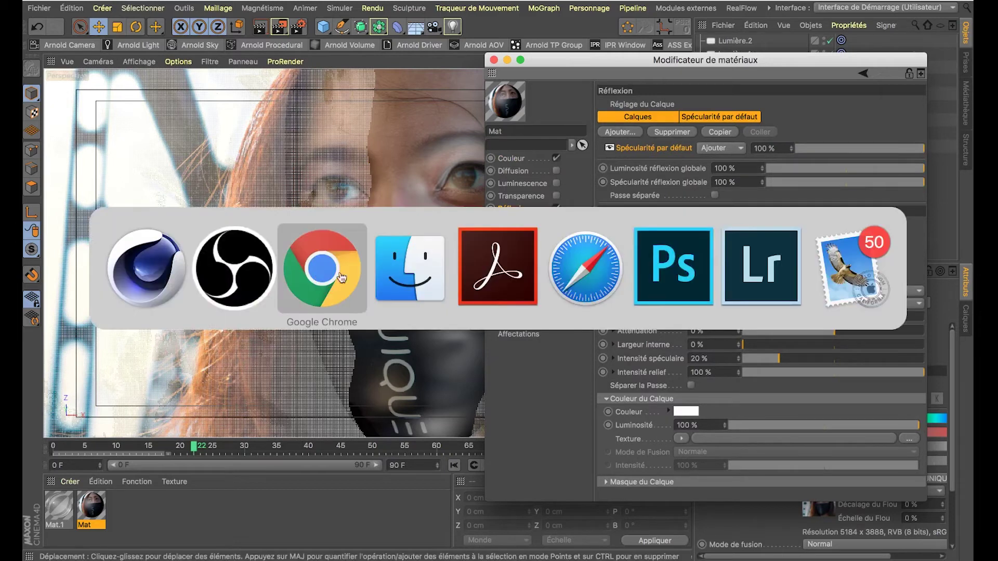
pyautogui.click(686, 265)
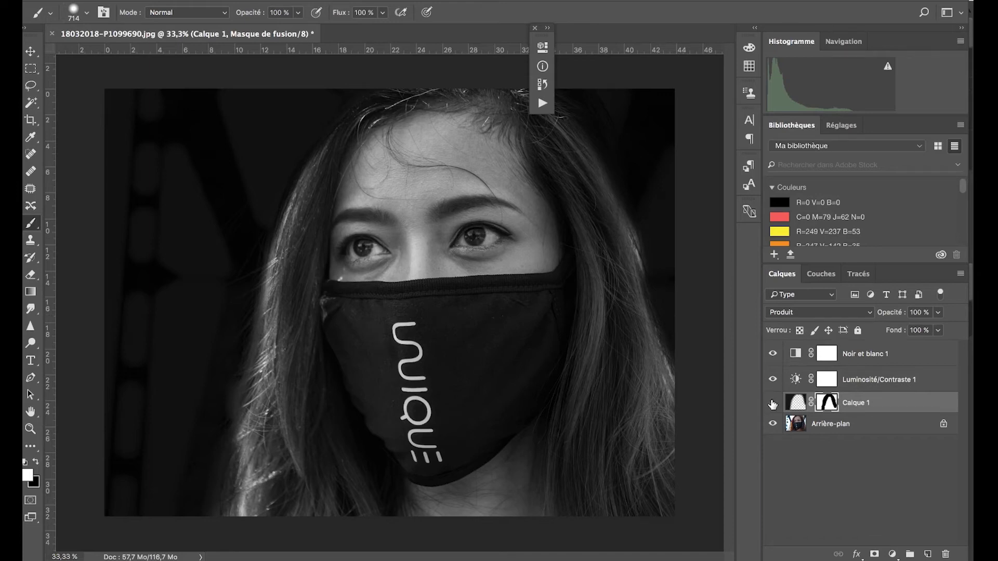
pyautogui.click(773, 403)
pyautogui.click(774, 380)
pyautogui.click(773, 354)
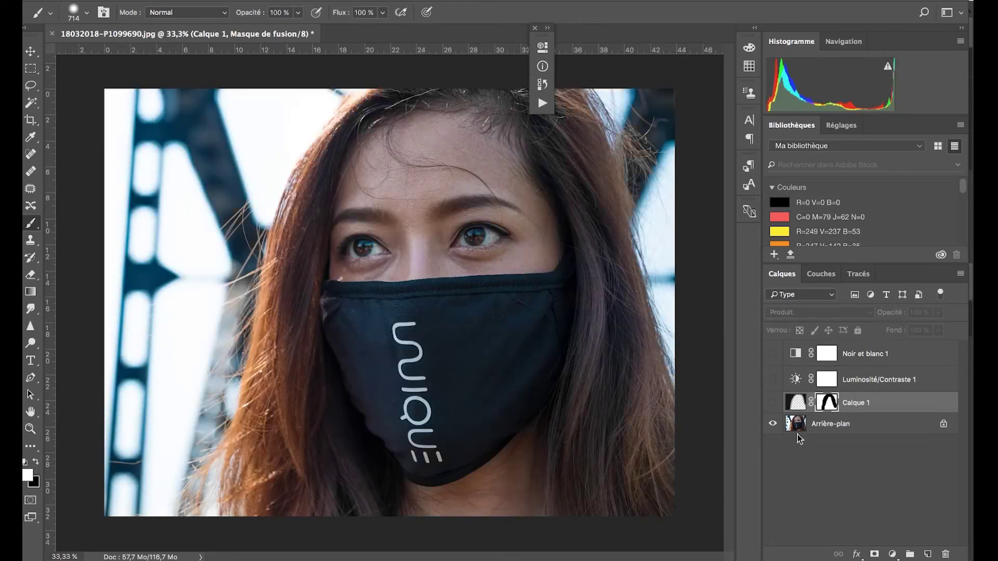
pyautogui.click(772, 356)
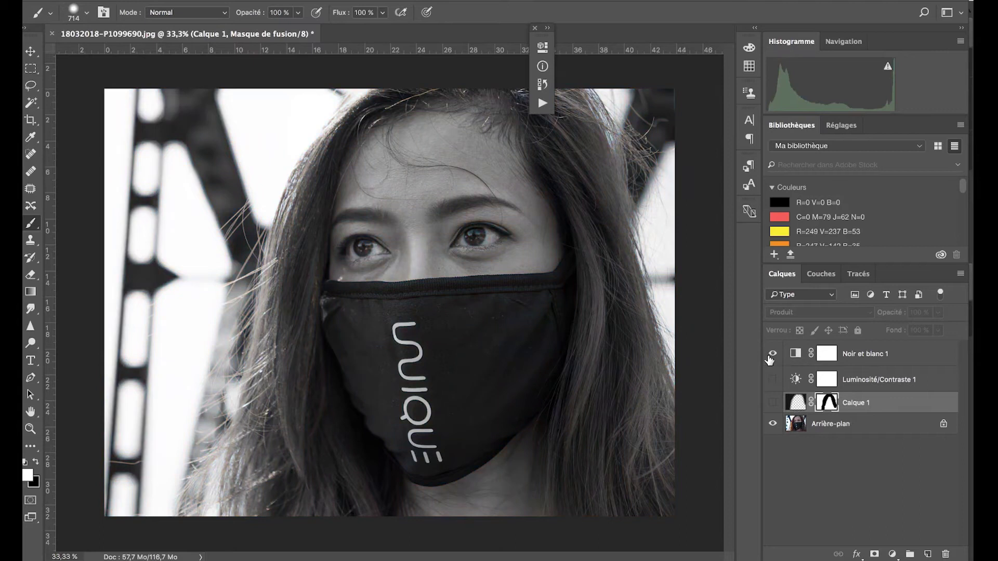
pyautogui.click(773, 380)
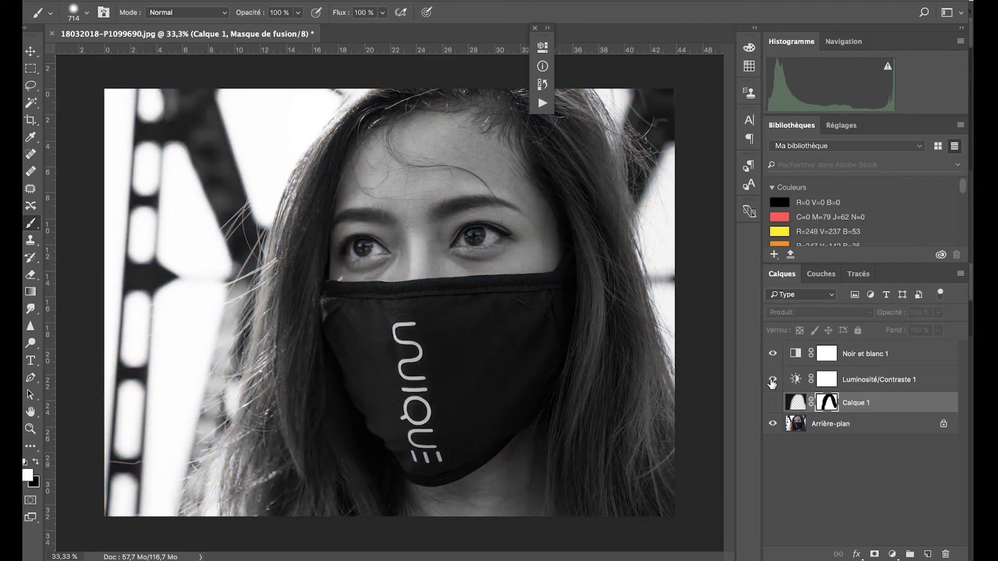
pyautogui.click(773, 402)
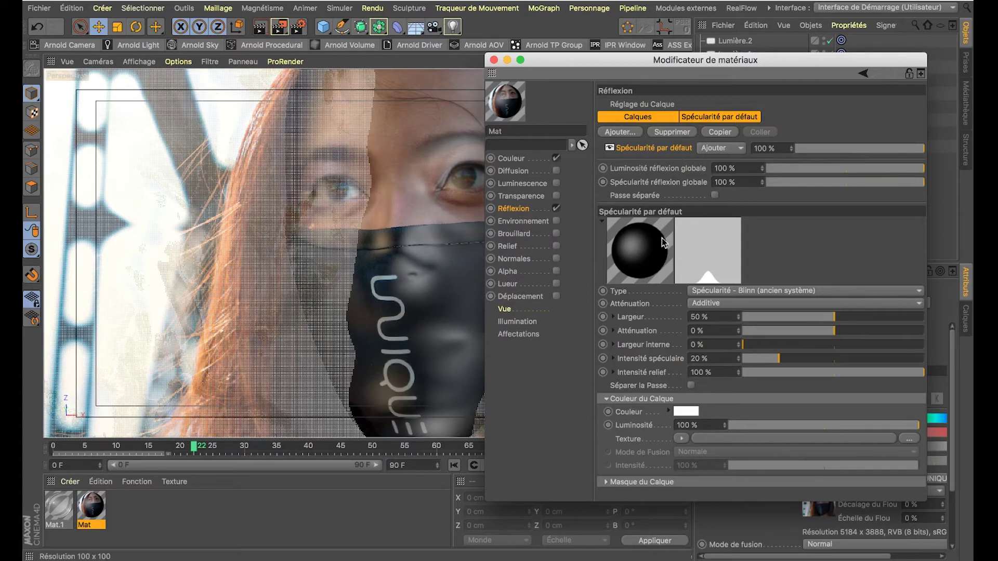
# Step: In Cinema 4D, add a Beckmann layer to Mat's Réflexion channel and expand its layer mask settings
pyautogui.click(629, 136)
pyautogui.click(667, 135)
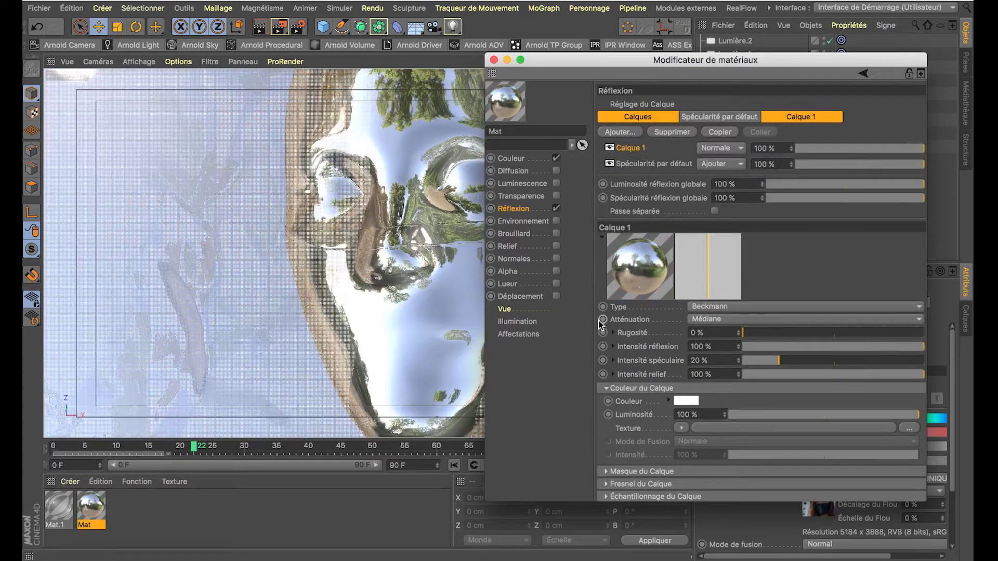
pyautogui.click(606, 471)
pyautogui.scroll(-3, 671, 473)
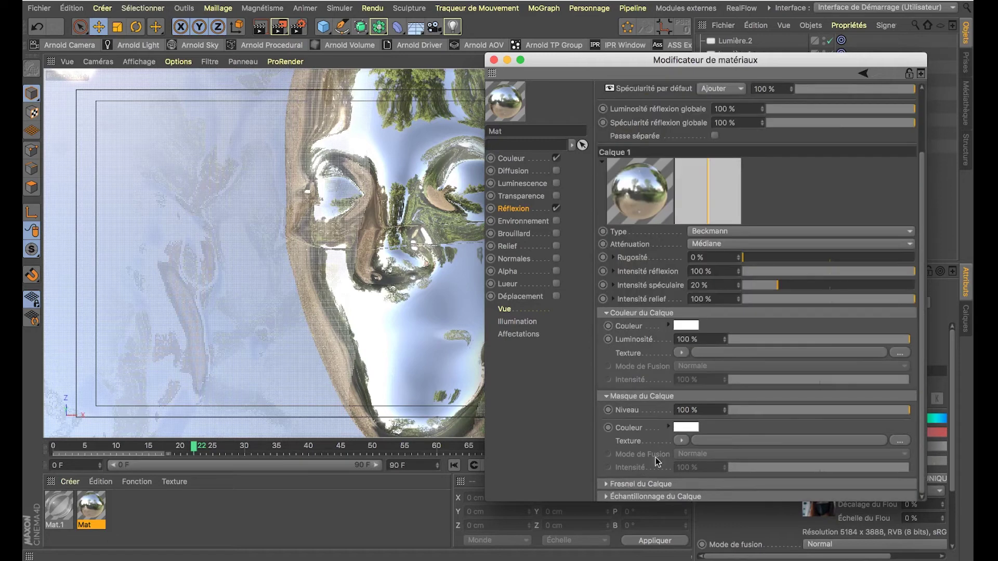
# Step: Load 18032018-P1099690 copie.jpg as the reflection layer's mask texture, without copying it to the project location
pyautogui.click(682, 441)
pyautogui.click(705, 442)
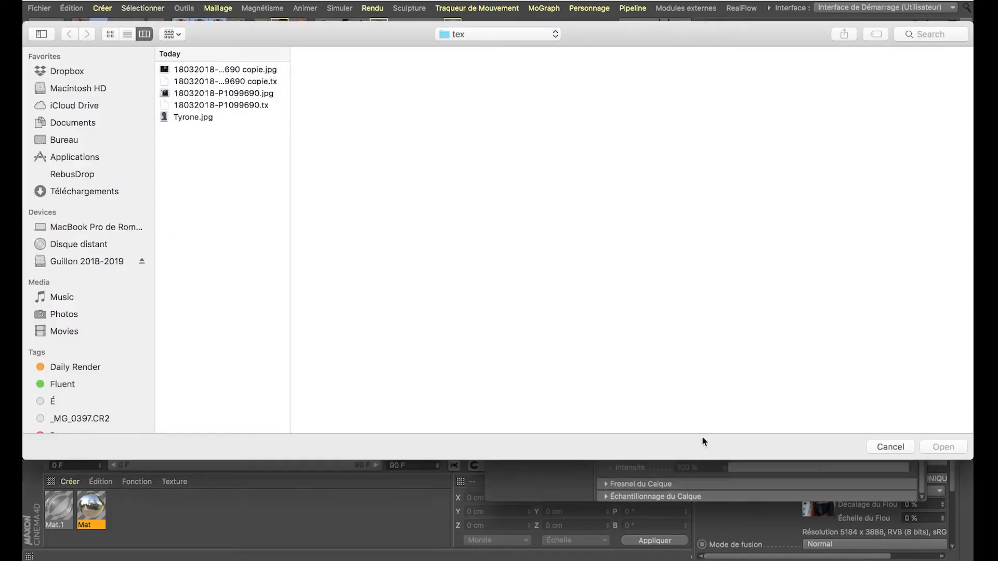
pyautogui.click(232, 71)
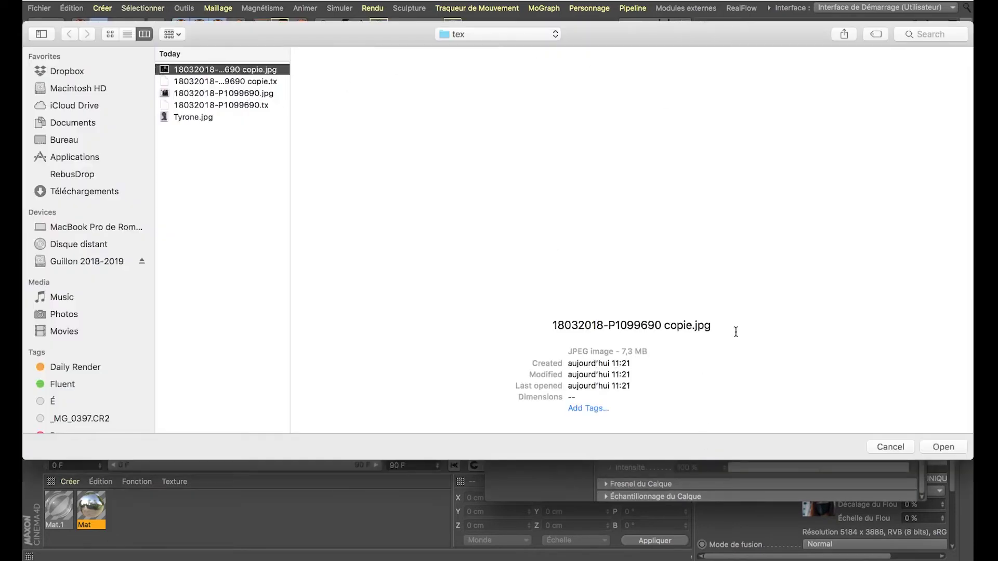
pyautogui.click(942, 447)
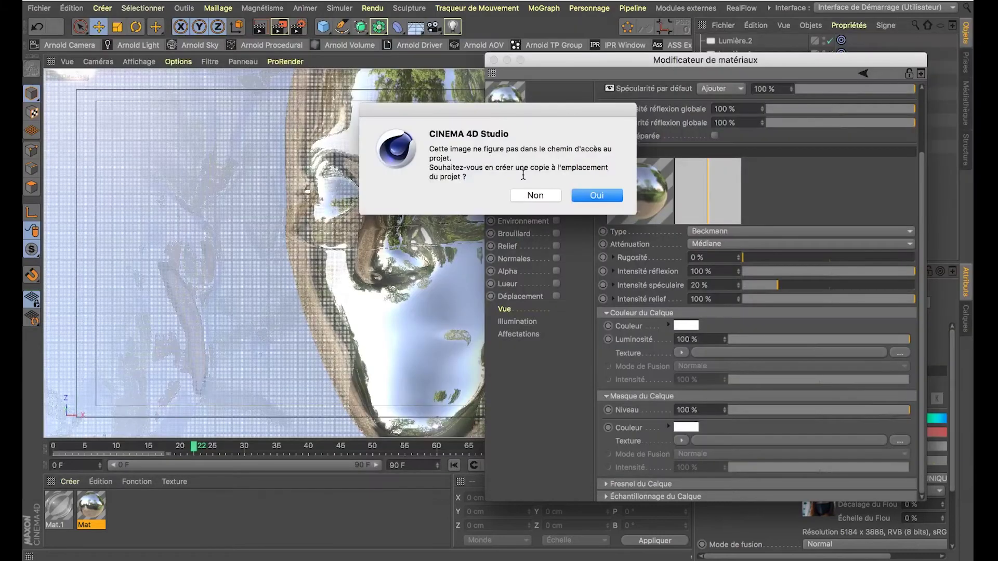
pyautogui.click(534, 195)
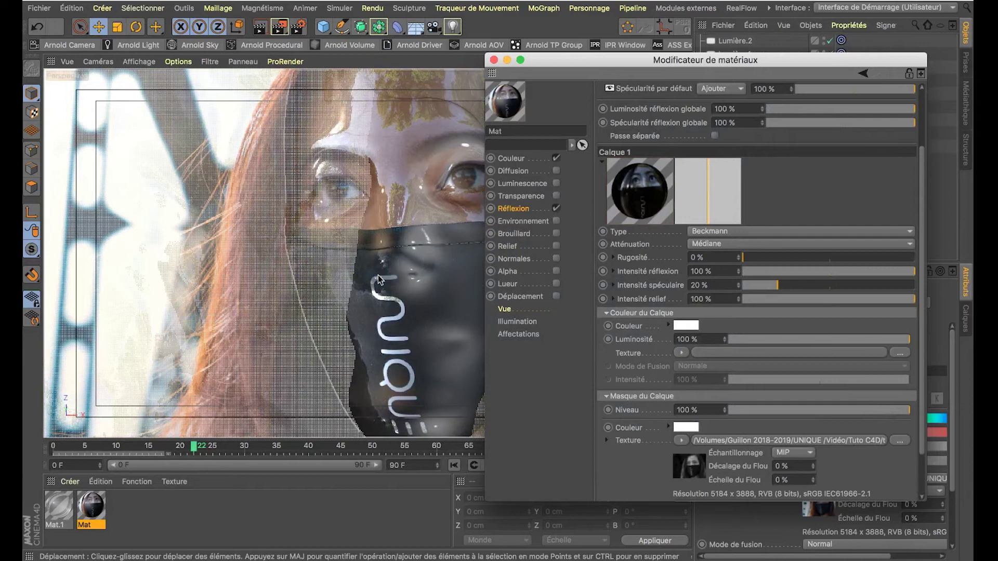
# Step: Set Mat's global reflection brightness to 45 % and render the camera view
pyautogui.moveTo(891, 110); pyautogui.dragTo(834, 111)
pyautogui.click(259, 31)
pyautogui.moveTo(553, 62); pyautogui.dragTo(670, 69)
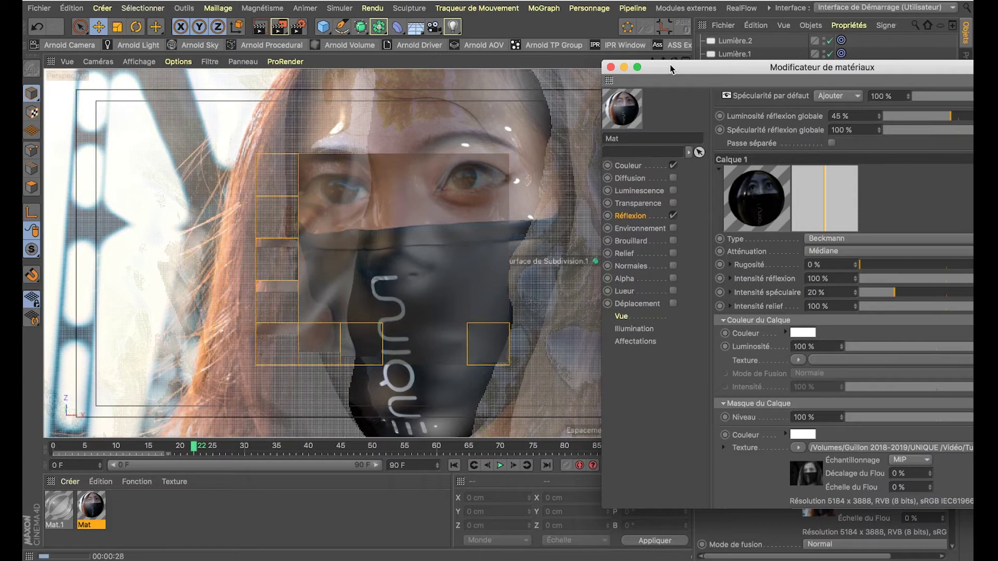
# Step: Move the material editor window clear of the camera view to watch the render progress
pyautogui.moveTo(677, 73); pyautogui.dragTo(680, 103)
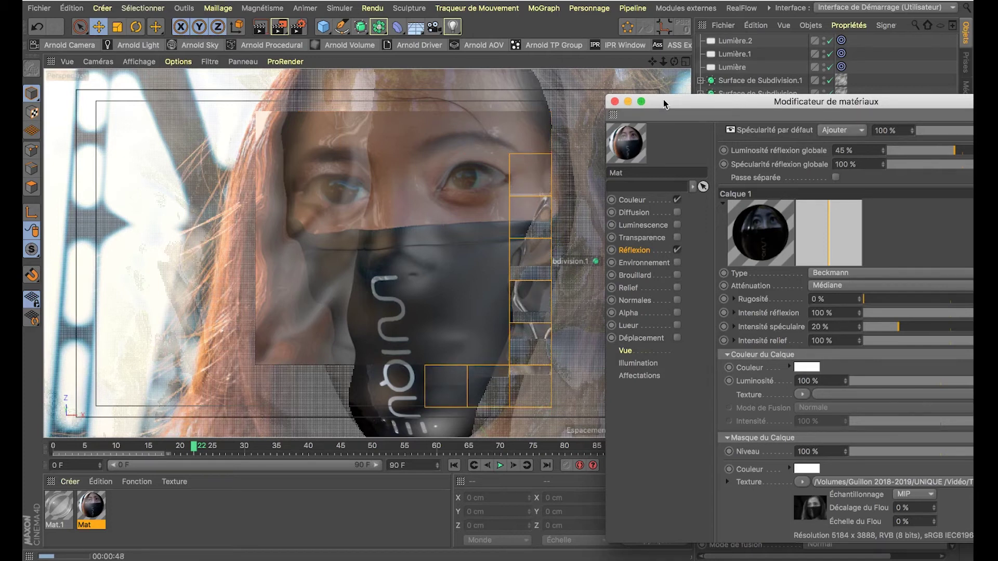
pyautogui.moveTo(663, 104); pyautogui.dragTo(781, 347)
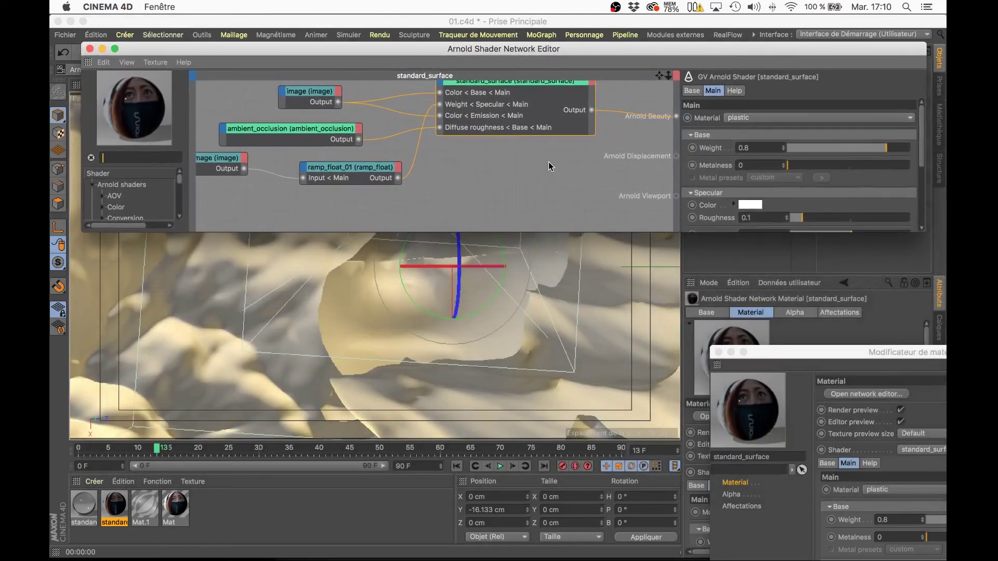
# Step: In the Arnold standard_surface network, expand the Emission settings and disconnect the image shader from the Emission Color input
pyautogui.moveTo(494, 106); pyautogui.dragTo(530, 96, button='middle')
pyautogui.moveTo(529, 97); pyautogui.dragTo(523, 170)
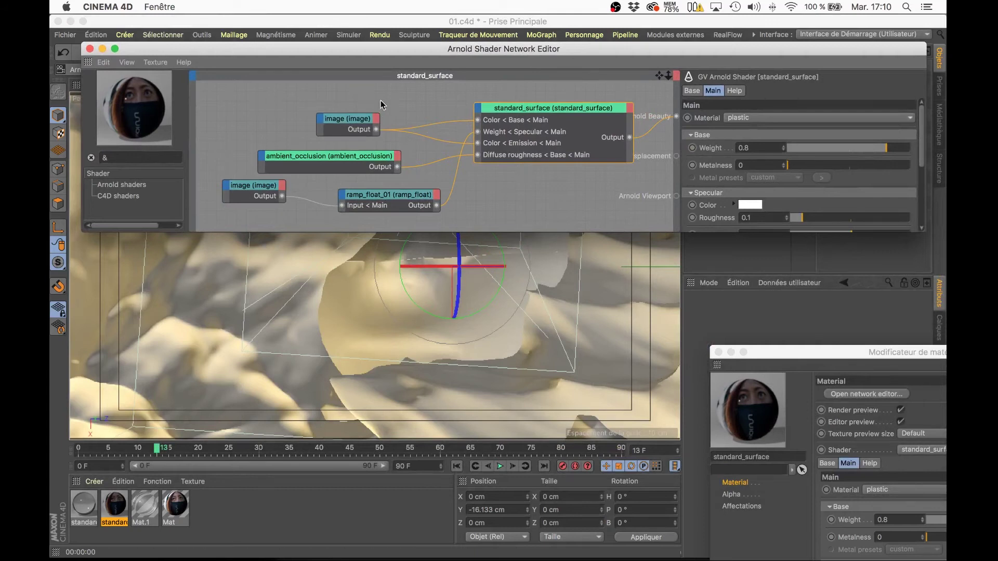
pyautogui.click(334, 135)
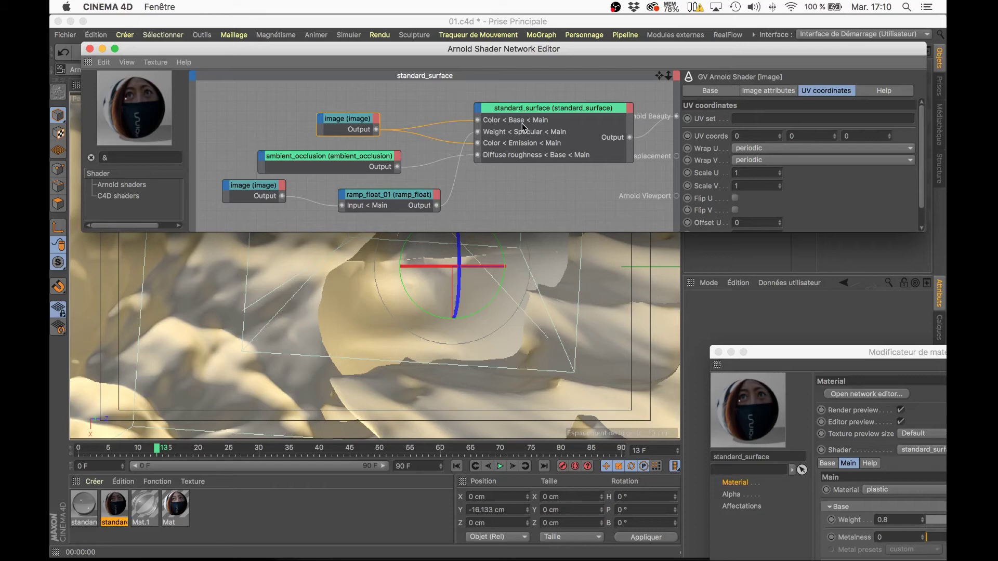
pyautogui.click(569, 107)
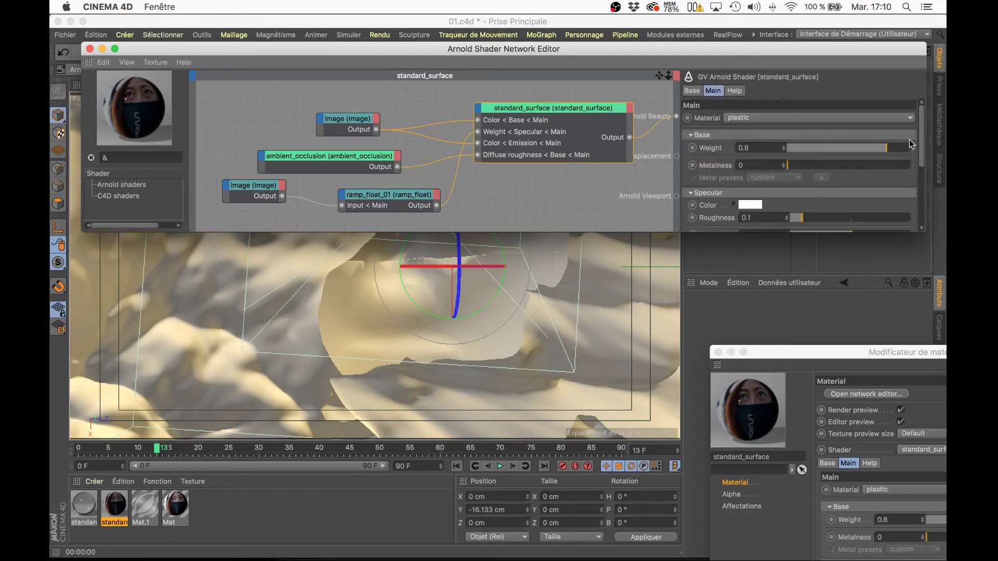
pyautogui.scroll(-5, 915, 218)
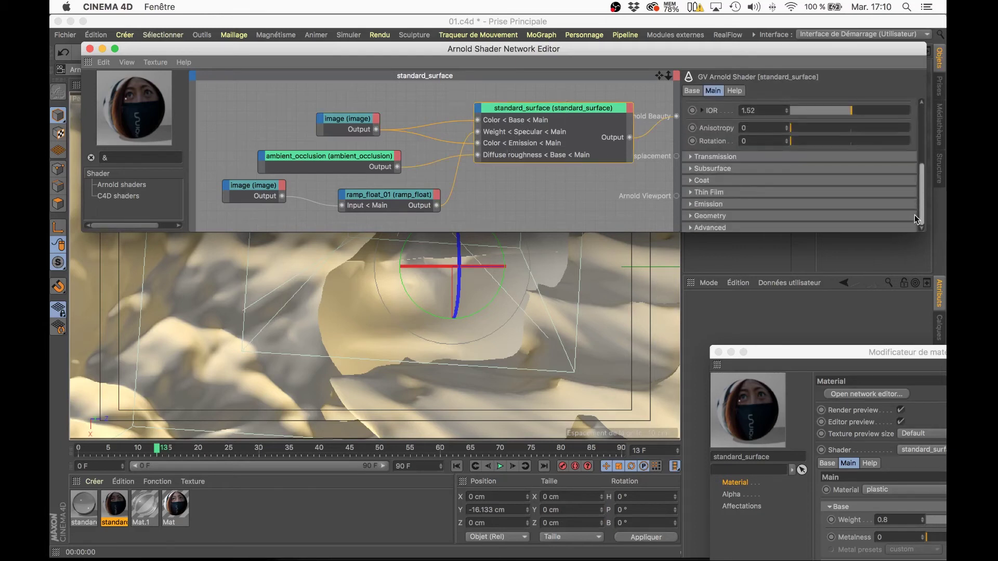
pyautogui.click(702, 204)
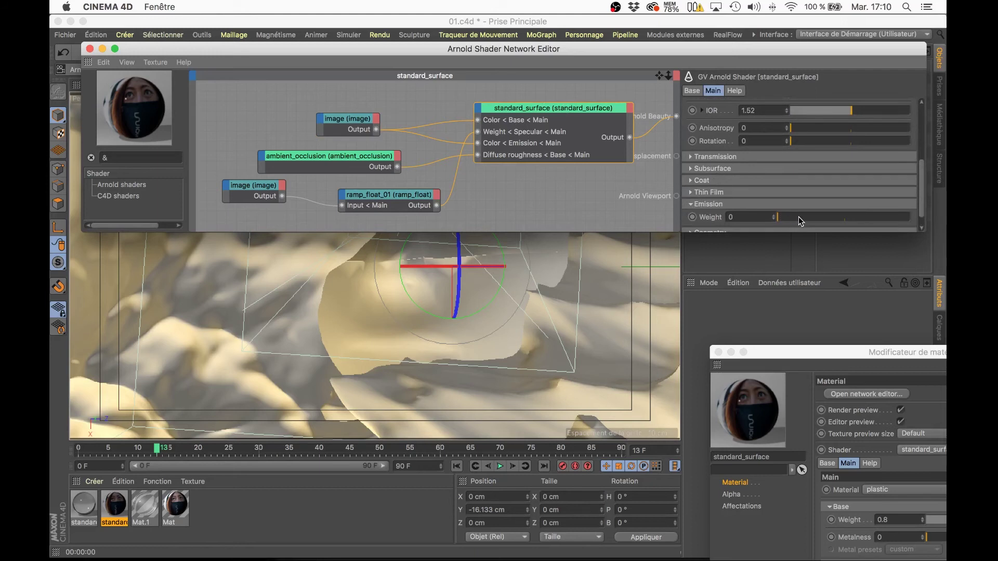
pyautogui.moveTo(477, 143); pyautogui.dragTo(451, 145)
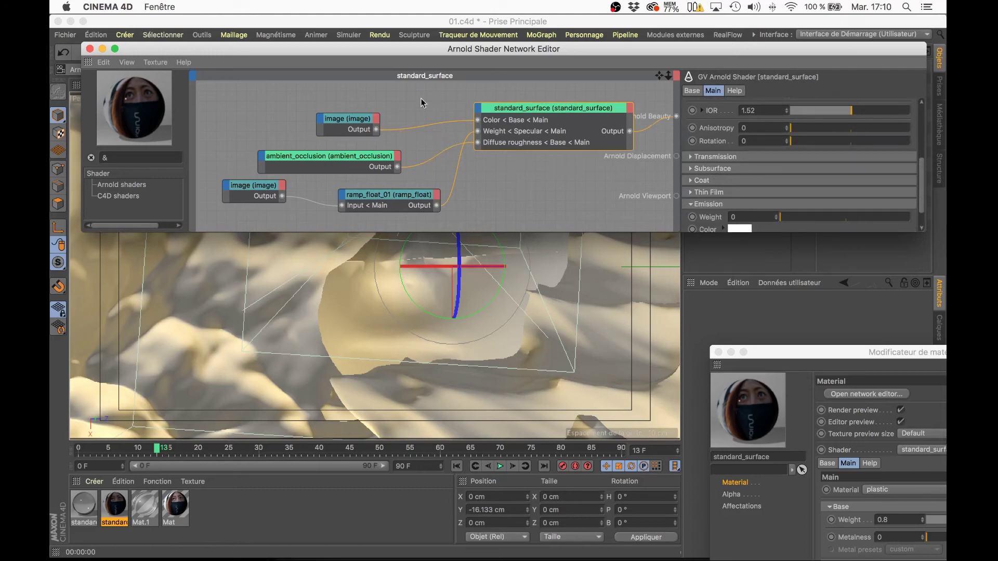
# Step: Examine the shaders feeding standard_surface: the base colour image, ambient_occlusion, the black-and-white image's attributes and the ramp_float_01 curve
pyautogui.click(349, 126)
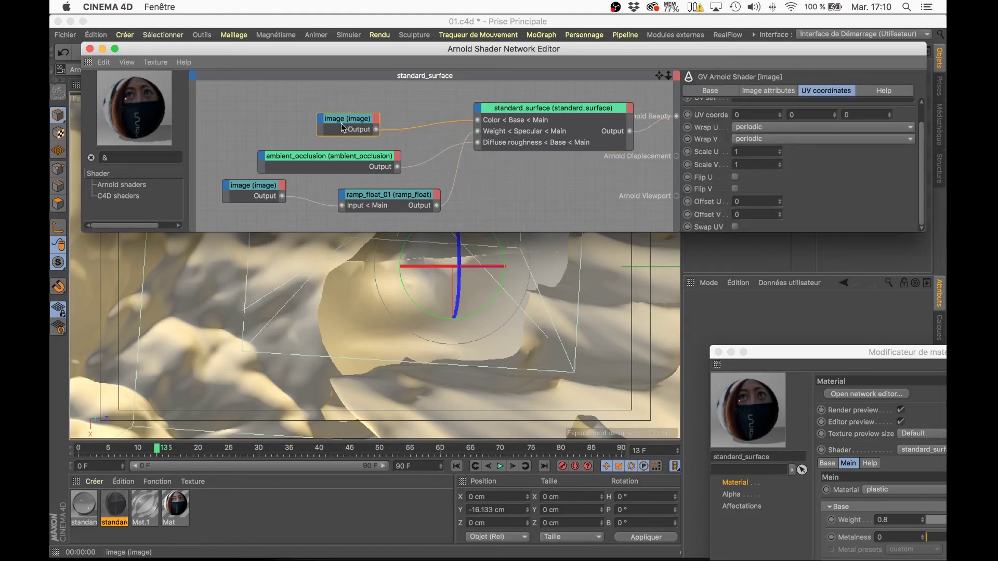
pyautogui.moveTo(334, 159); pyautogui.dragTo(315, 154)
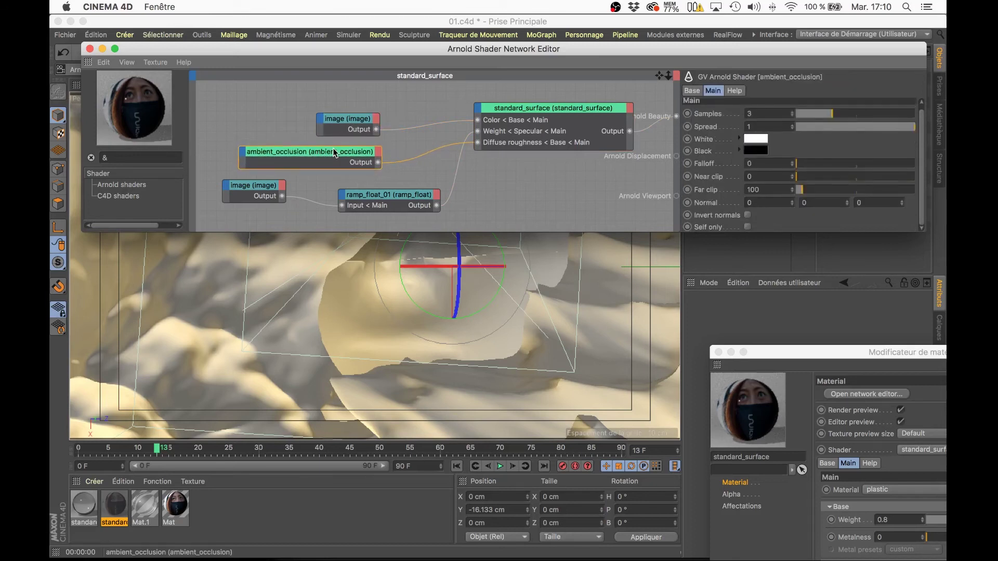
pyautogui.click(247, 200)
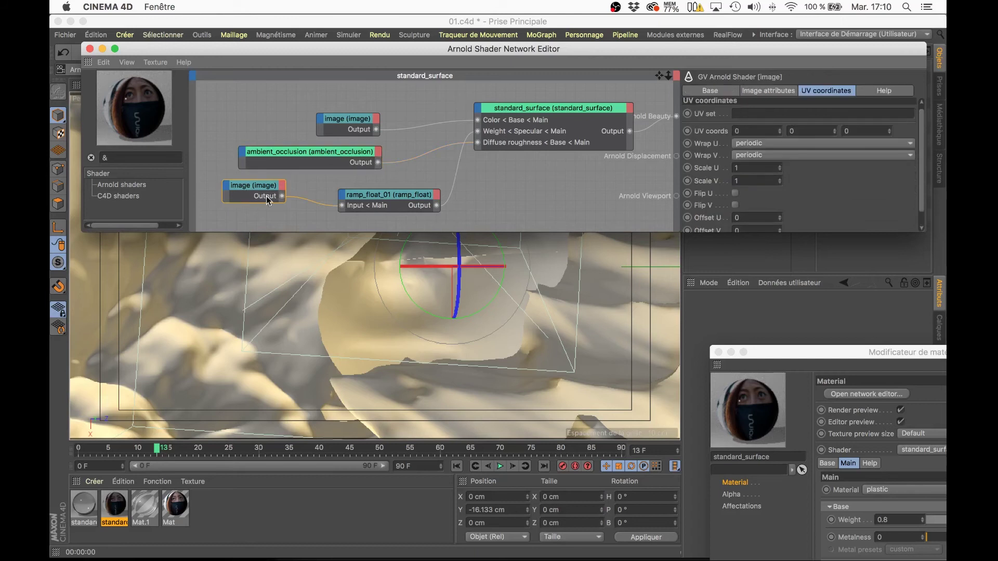
pyautogui.moveTo(263, 191); pyautogui.dragTo(259, 198)
pyautogui.click(777, 91)
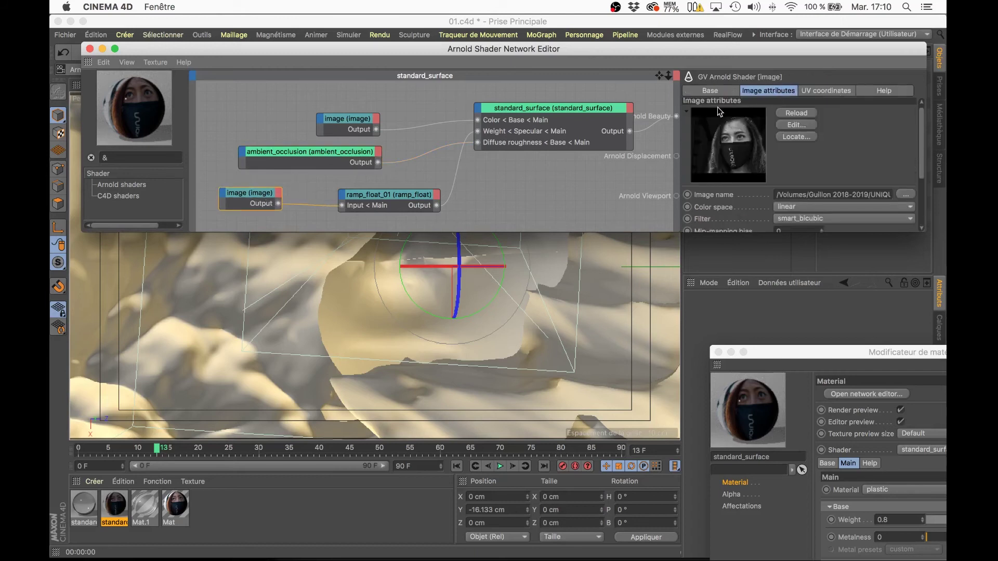
pyautogui.click(407, 209)
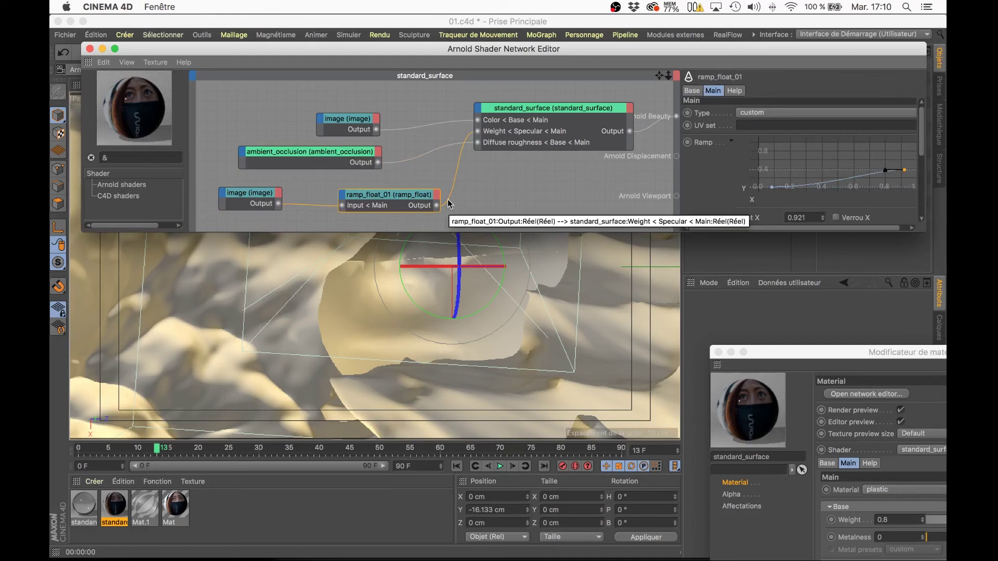
pyautogui.moveTo(471, 50); pyautogui.dragTo(462, 29)
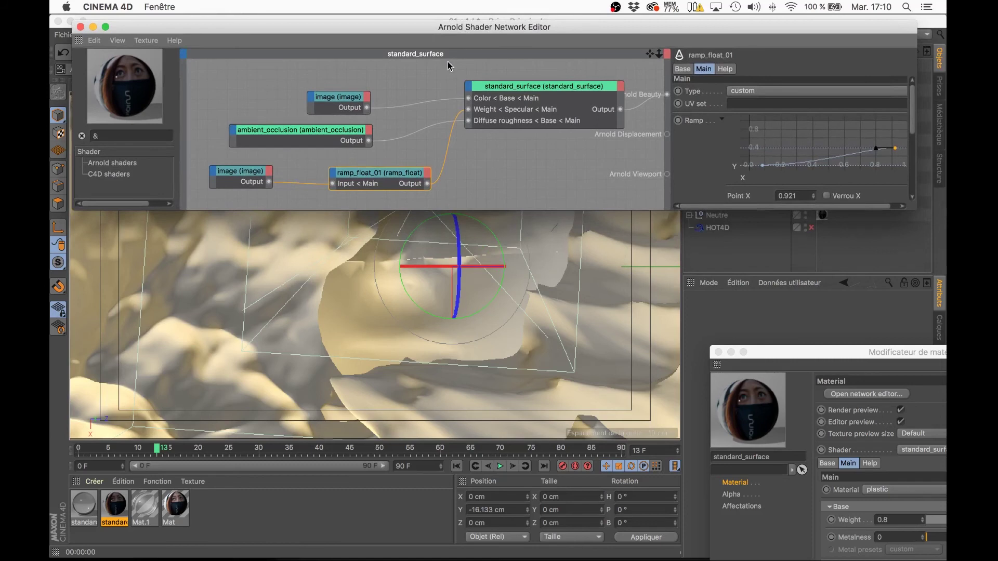
pyautogui.click(518, 125)
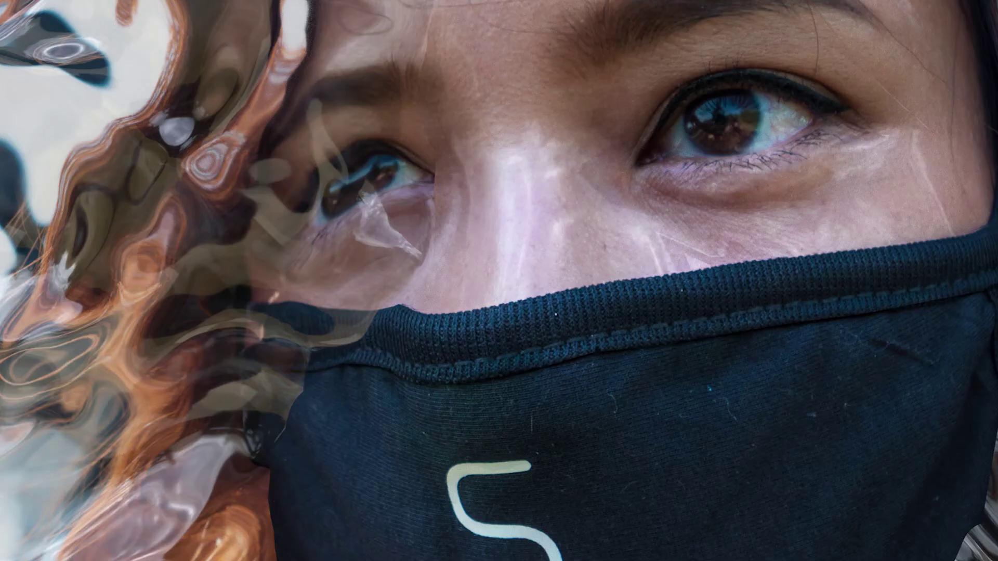